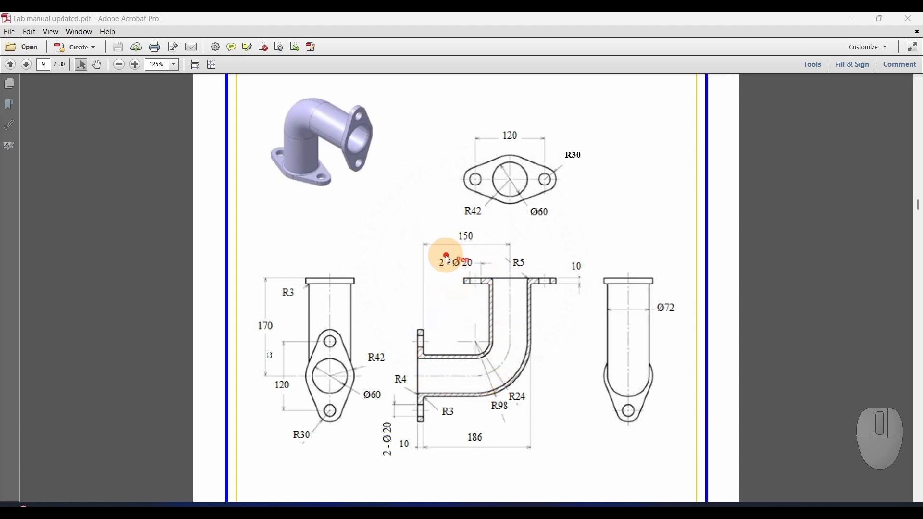
# Examine the dimensioned views of the flanged pipe elbow in the lab manual drawing.
pyautogui.moveTo(447, 257)
pyautogui.mouseDown()
pyautogui.moveTo(505, 251)
pyautogui.moveTo(570, 268)
pyautogui.moveTo(544, 298)
pyautogui.moveTo(453, 287)
pyautogui.moveTo(448, 254)
pyautogui.mouseUp()
pyautogui.moveTo(404, 301)
pyautogui.mouseDown()
pyautogui.moveTo(438, 391)
pyautogui.moveTo(389, 421)
pyautogui.moveTo(406, 313)
pyautogui.mouseUp()
pyautogui.moveTo(450, 213)
pyautogui.mouseDown()
pyautogui.moveTo(474, 124)
pyautogui.moveTo(607, 198)
pyautogui.moveTo(454, 225)
pyautogui.mouseUp()
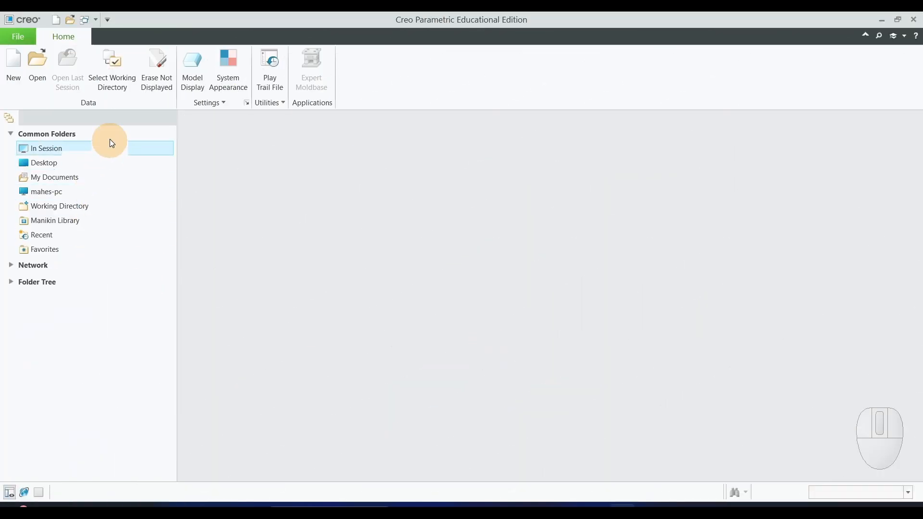
# Switch to Creo Parametric, create a folder EX5 inside Creo Model and set it as the working directory.
pyautogui.click(115, 73)
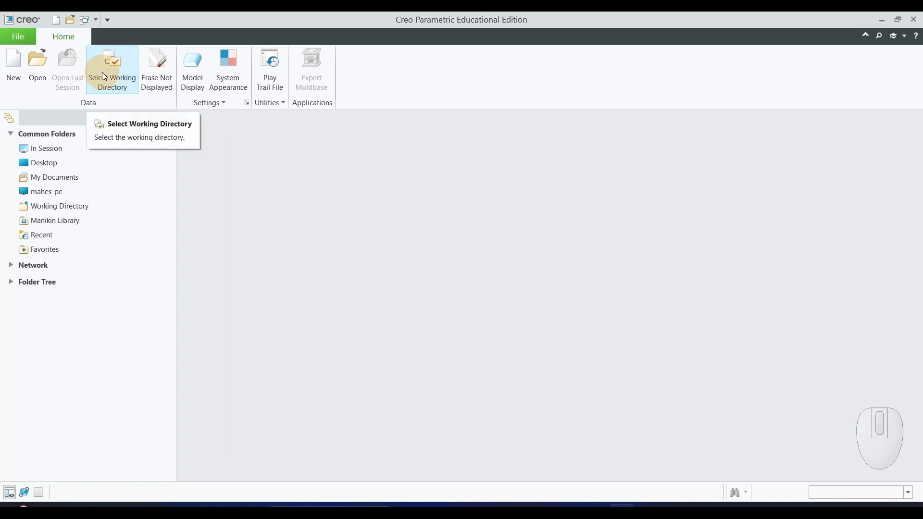
pyautogui.click(102, 72)
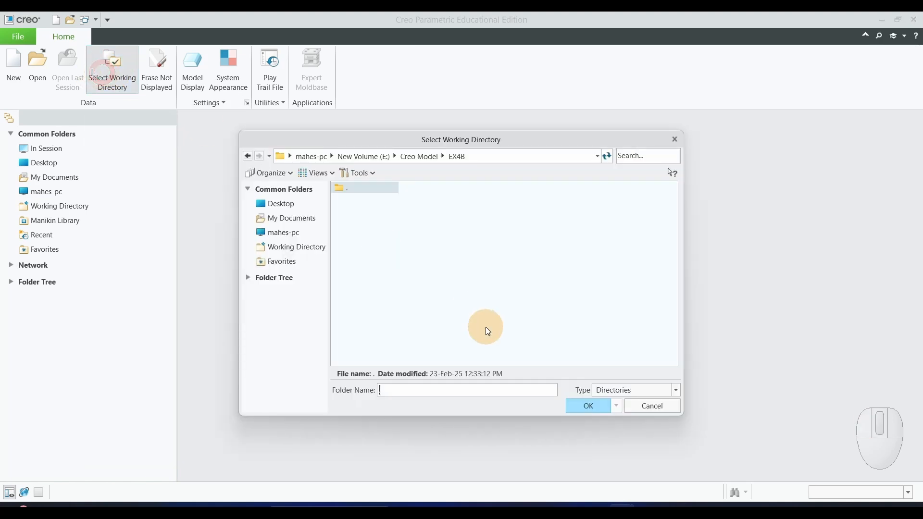
pyautogui.click(426, 158)
pyautogui.rightClick(407, 294)
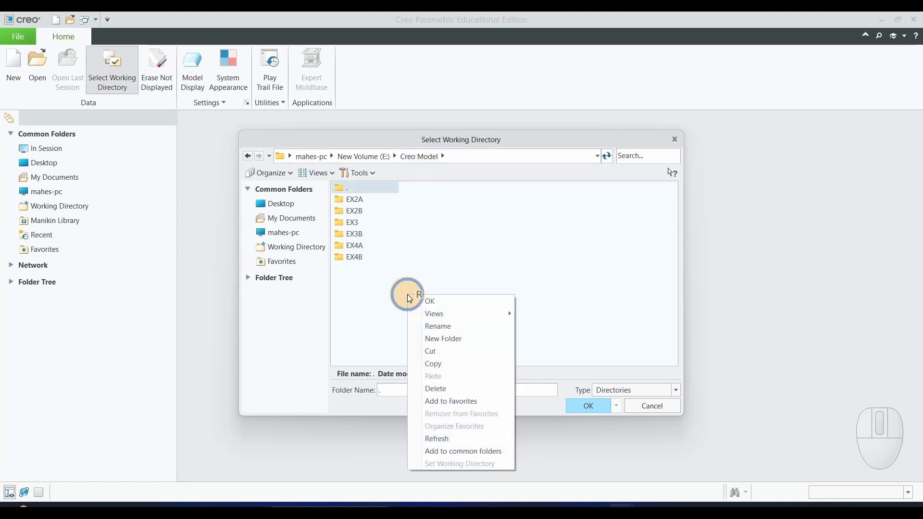
pyautogui.click(487, 338)
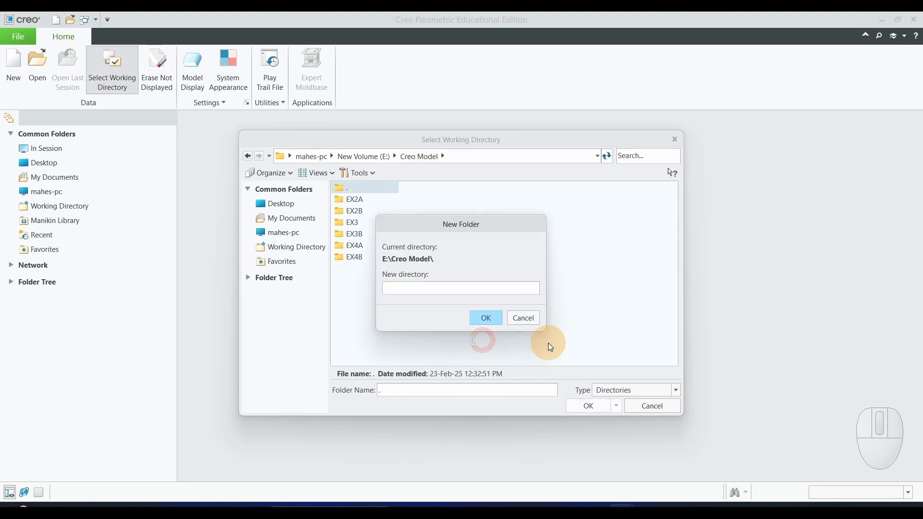
pyautogui.write('EX5')
pyautogui.click(486, 318)
pyautogui.click(591, 406)
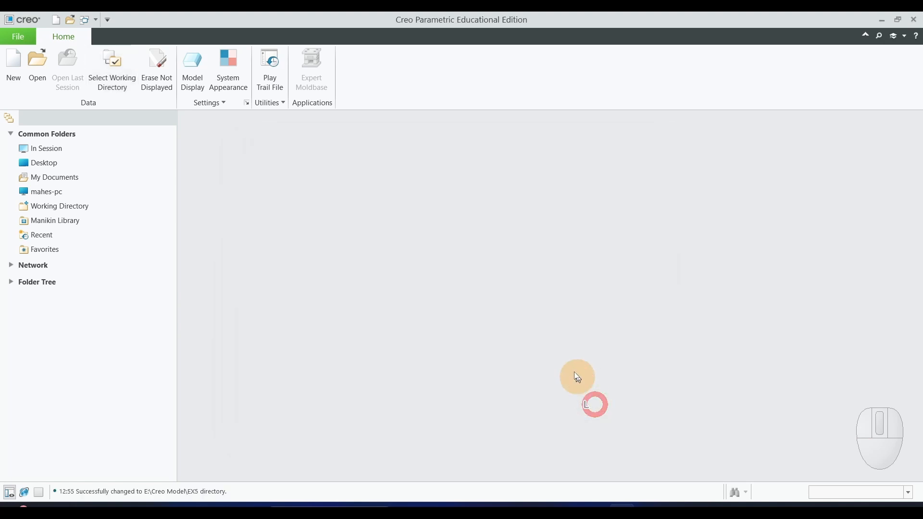
# Create a new solid part named ex5 with the mmns_part_solid_abs template instead of the default one.
pyautogui.click(8, 73)
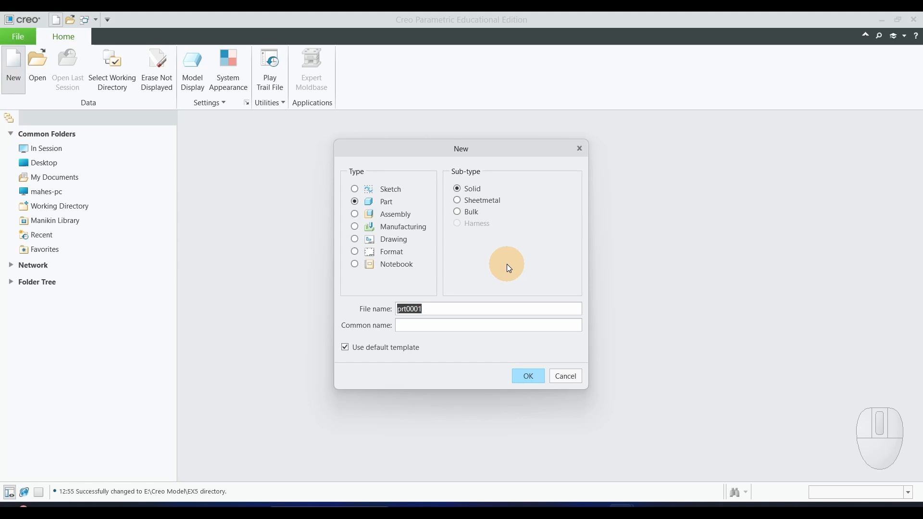
pyautogui.write('ex5')
pyautogui.click(345, 347)
pyautogui.click(528, 376)
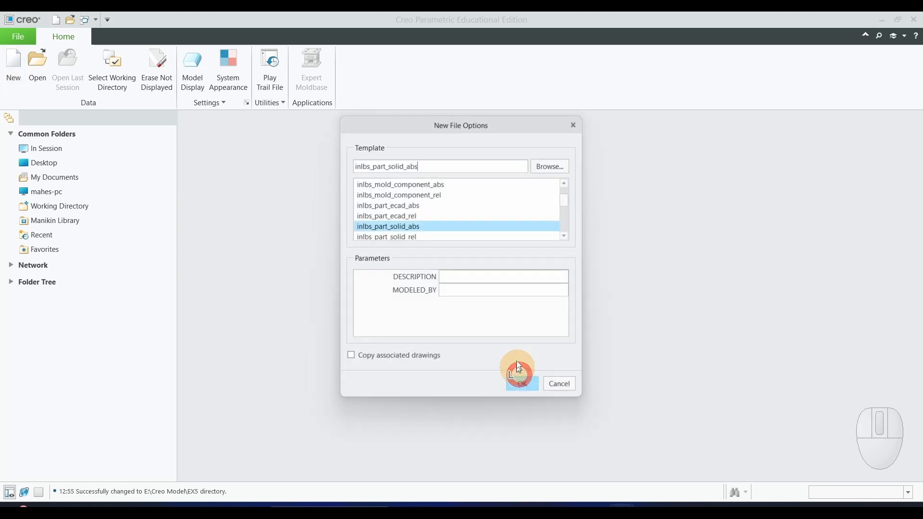
pyautogui.scroll(-3, 427, 235)
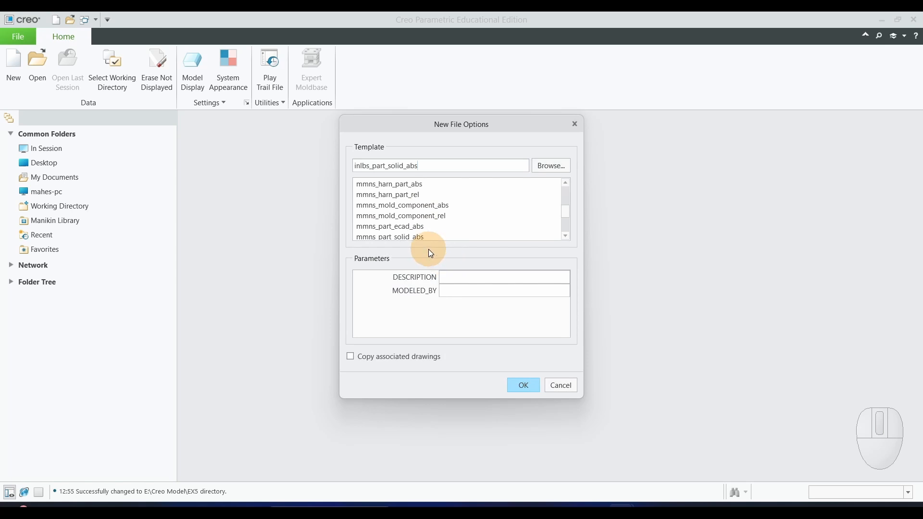
pyautogui.click(418, 237)
pyautogui.click(529, 385)
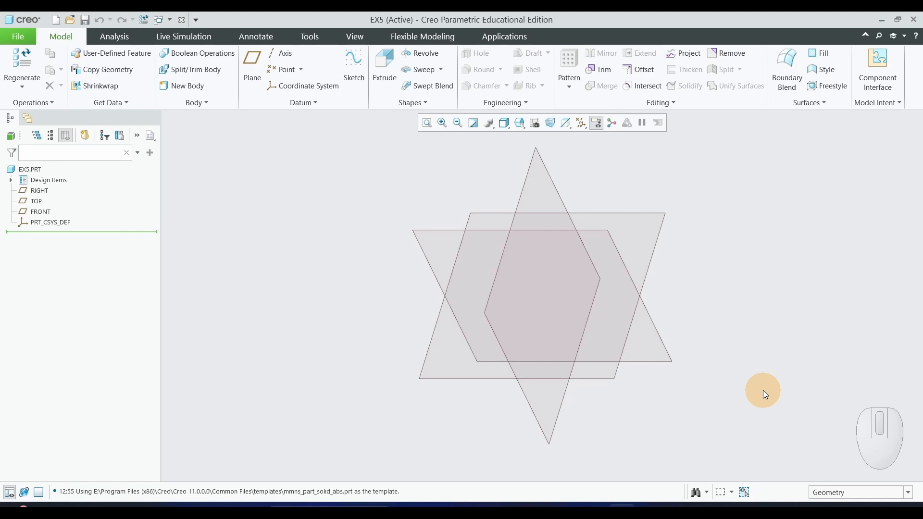
# Start a sketch on the FRONT plane with RIGHT as the right-facing reference and orient it to the 2D sketch view.
pyautogui.click(350, 63)
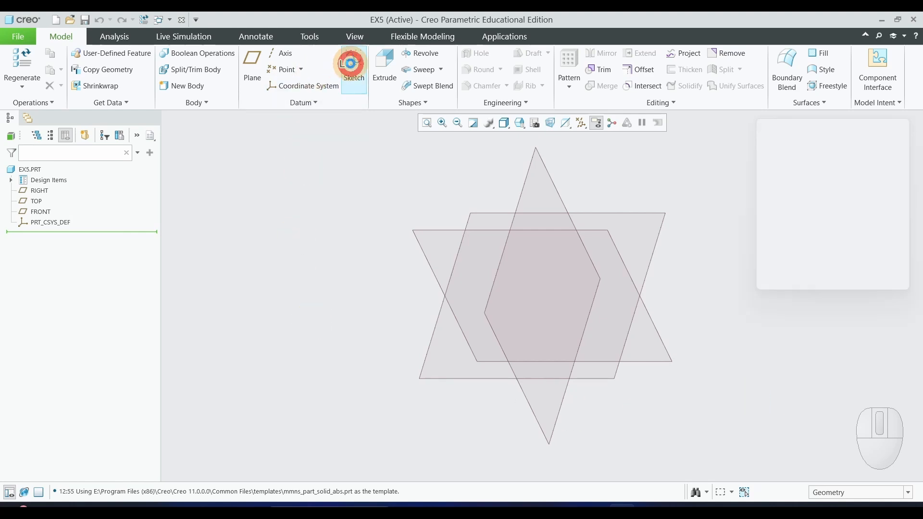
pyautogui.click(43, 213)
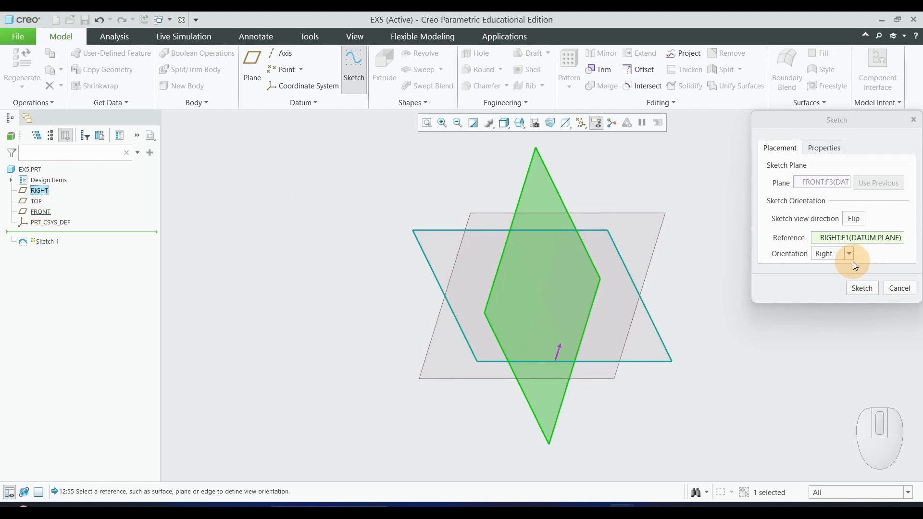
pyautogui.click(862, 288)
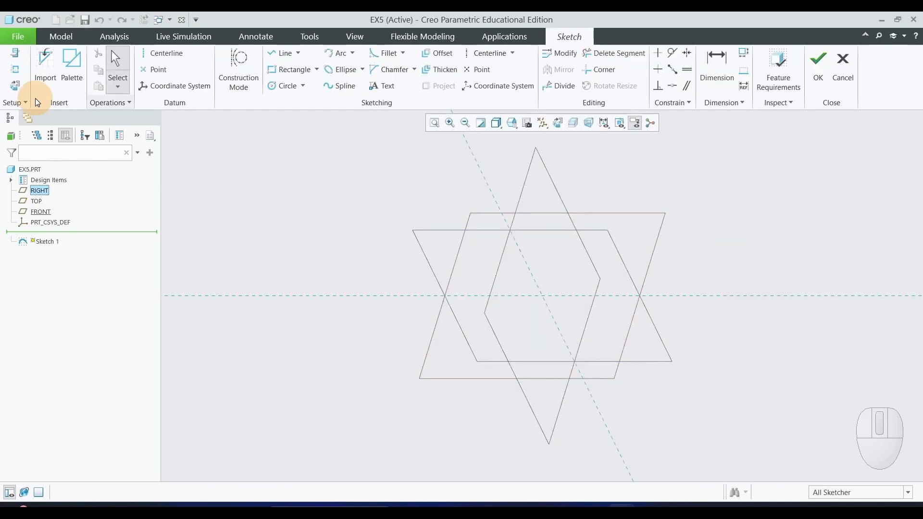
pyautogui.click(15, 85)
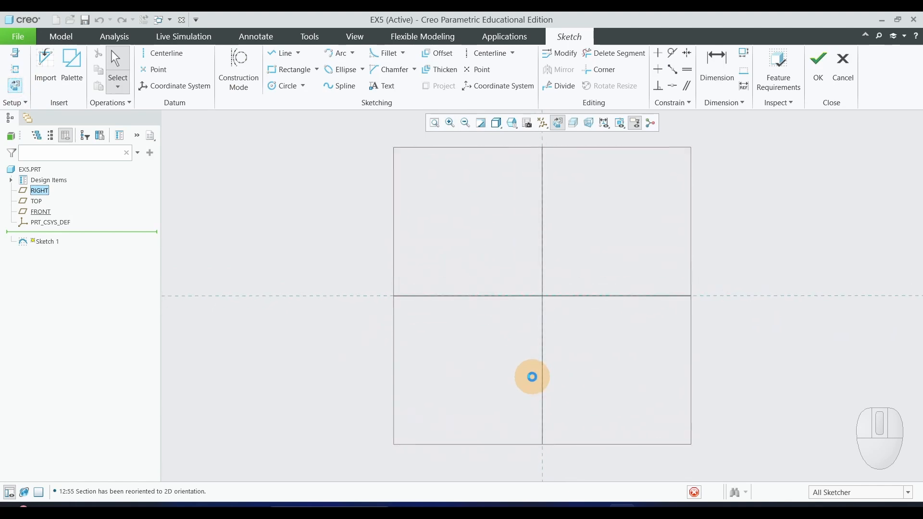
pyautogui.click(531, 377)
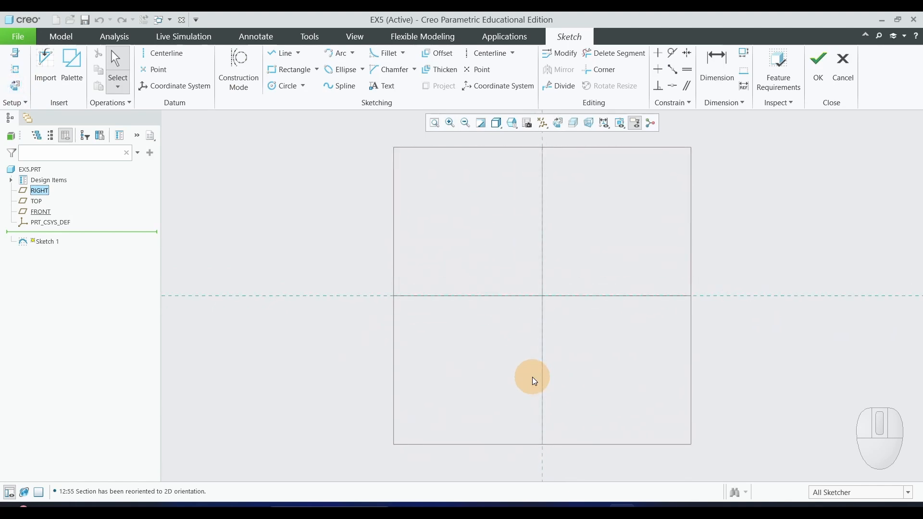
# Sketch a horizontal line about 279 mm long ending at the origin and a vertical line about 260 mm long upward from it.
pyautogui.click(282, 55)
pyautogui.click(380, 298)
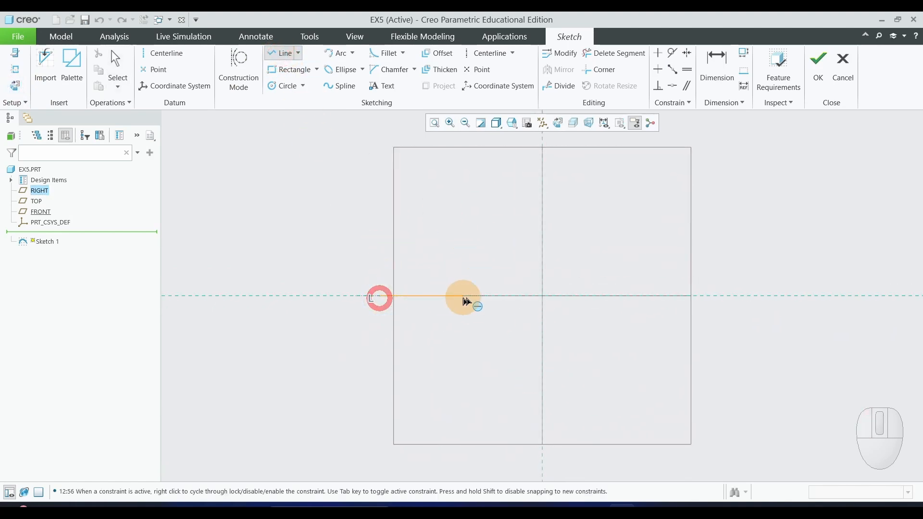
pyautogui.click(542, 297)
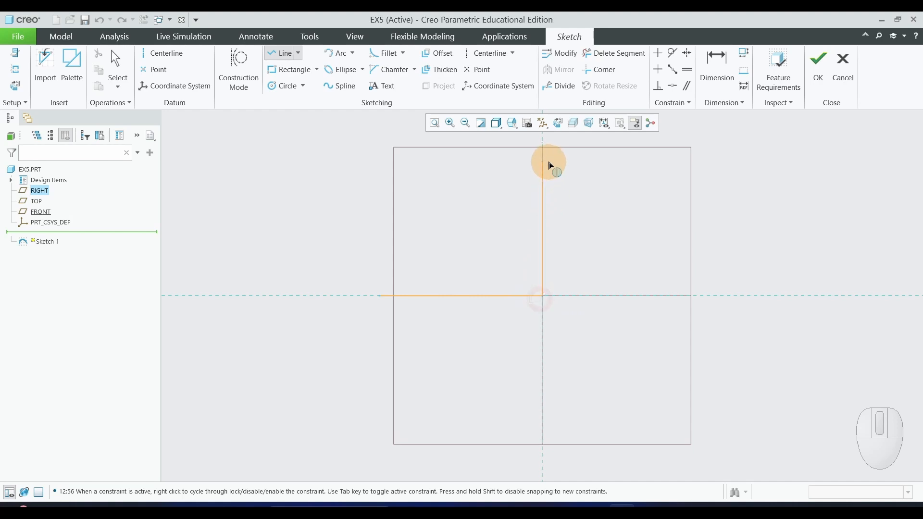
pyautogui.click(542, 144)
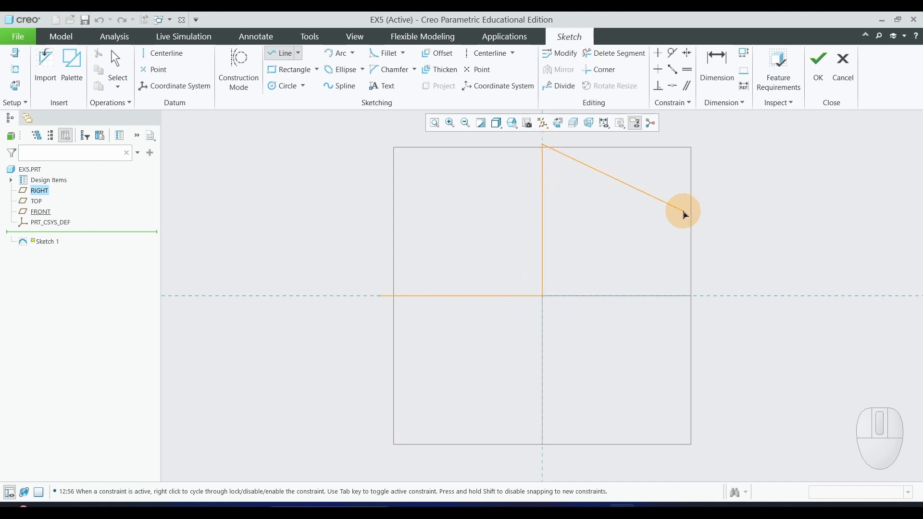
pyautogui.middleClick(684, 213)
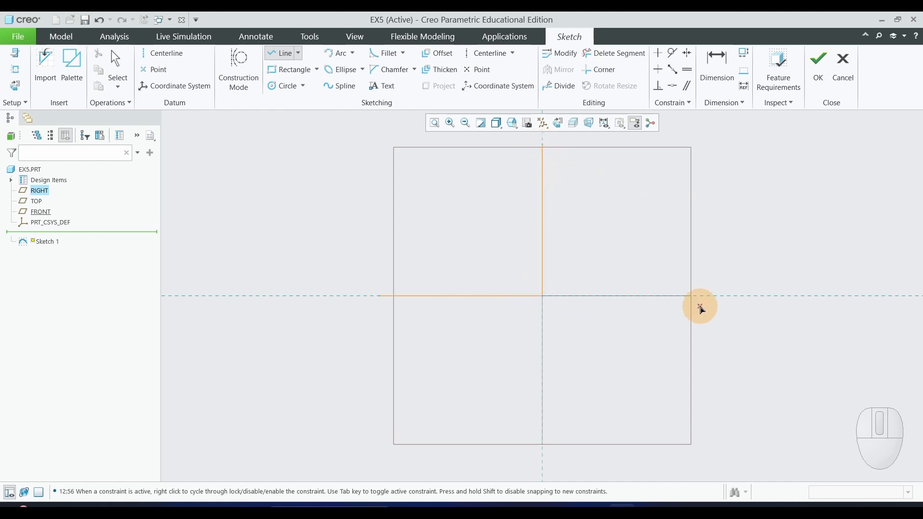
pyautogui.middleClick(701, 308)
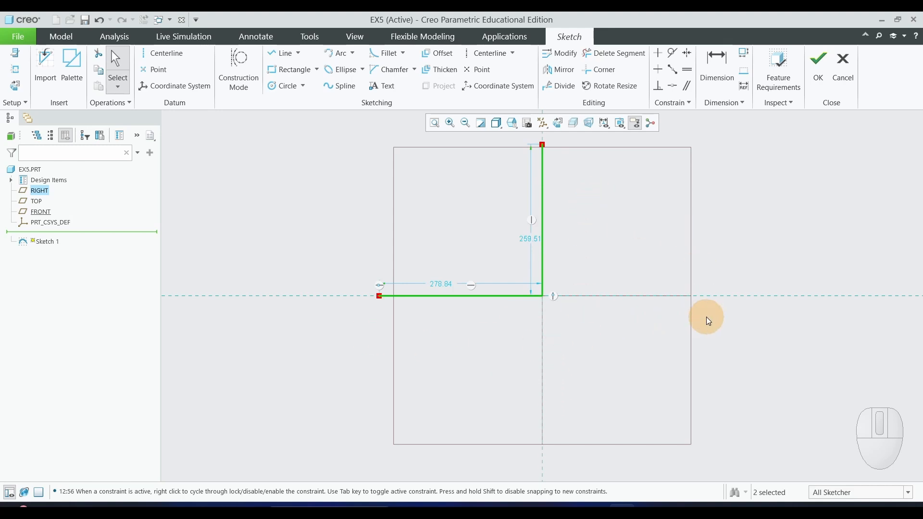
# Following the pipe centreline in the PDF drawing, set the vertical line's length to 170 mm and enter a new length for the horizontal line.
pyautogui.scroll(-1, 709, 321)
pyautogui.scroll(1, 656, 218)
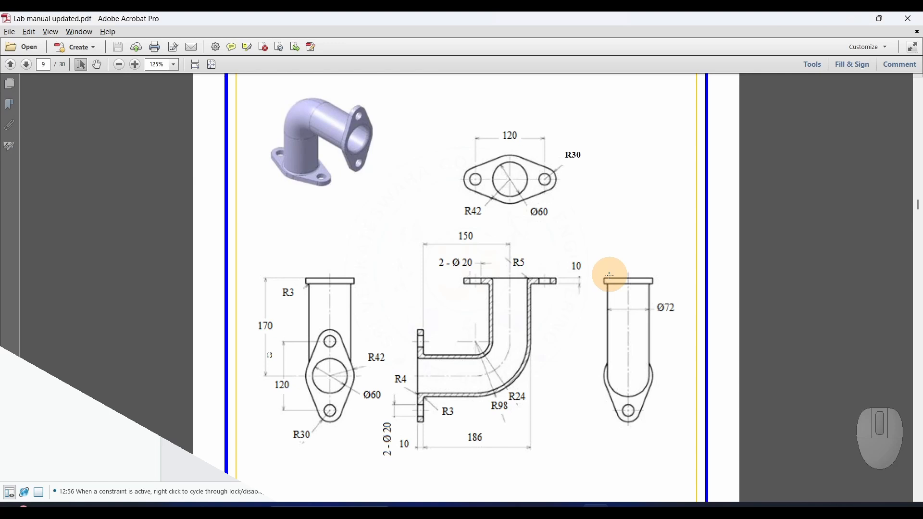
pyautogui.scroll(-2, 580, 351)
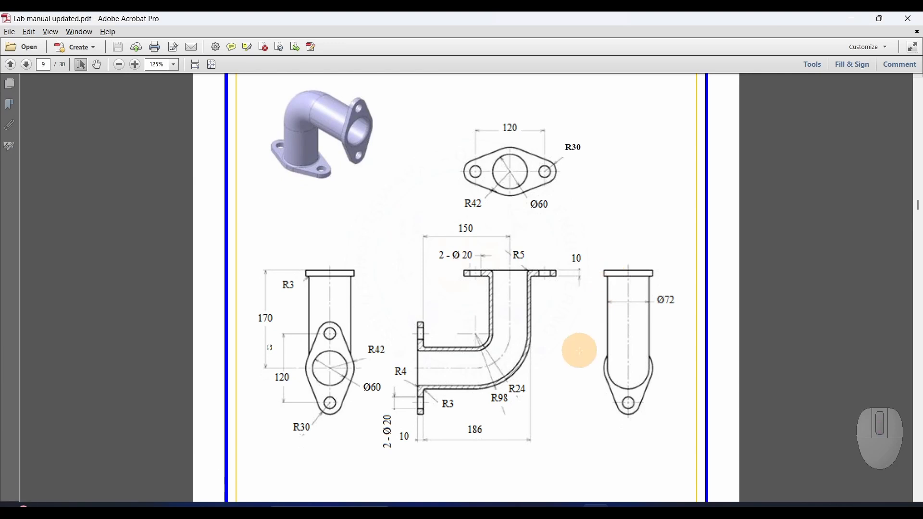
pyautogui.moveTo(511, 256); pyautogui.dragTo(511, 353)
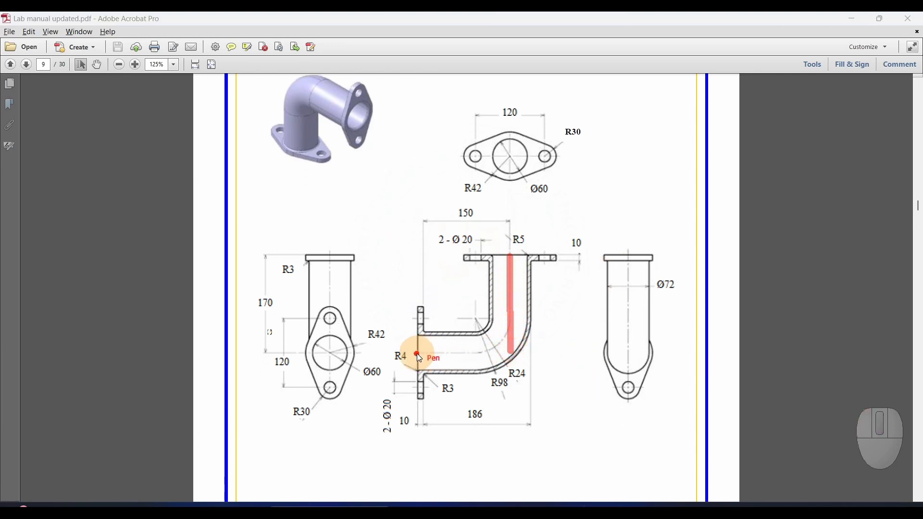
pyautogui.moveTo(417, 354); pyautogui.dragTo(498, 359)
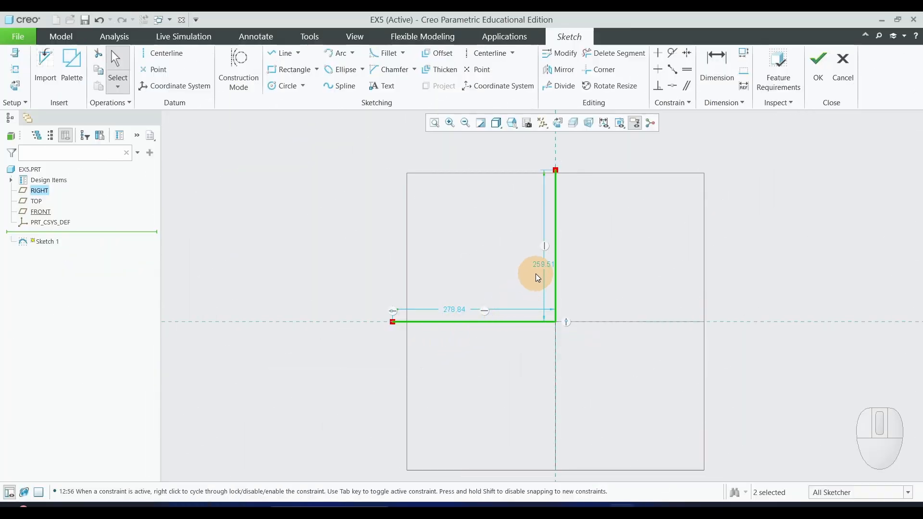
pyautogui.doubleClick(545, 266)
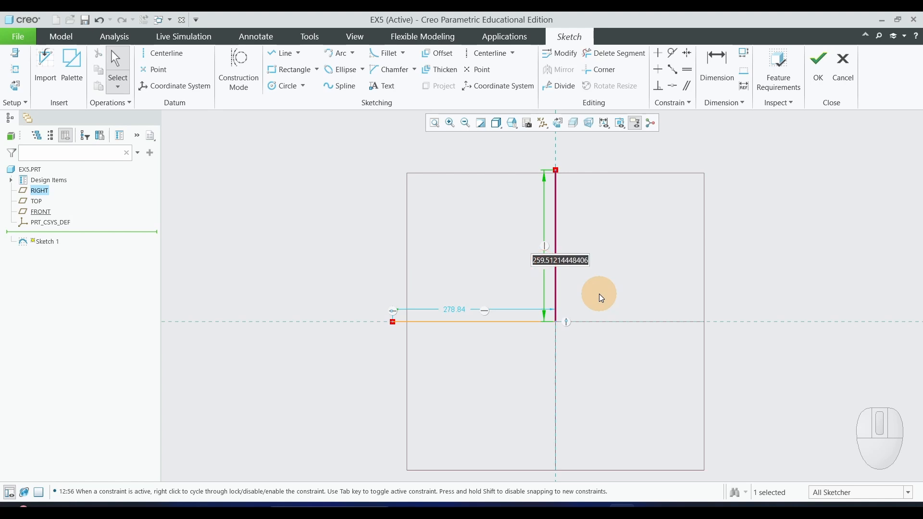
pyautogui.write('1')
pyautogui.write('70')
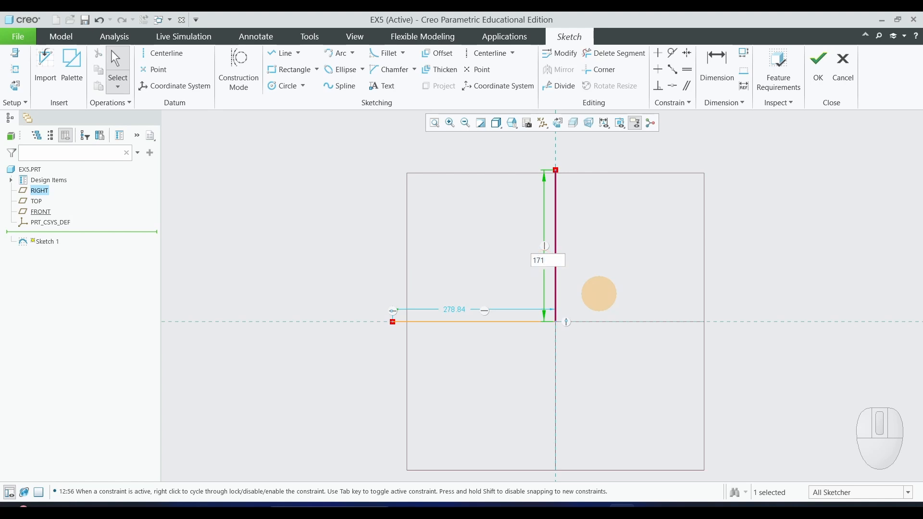
pyautogui.press('Return')
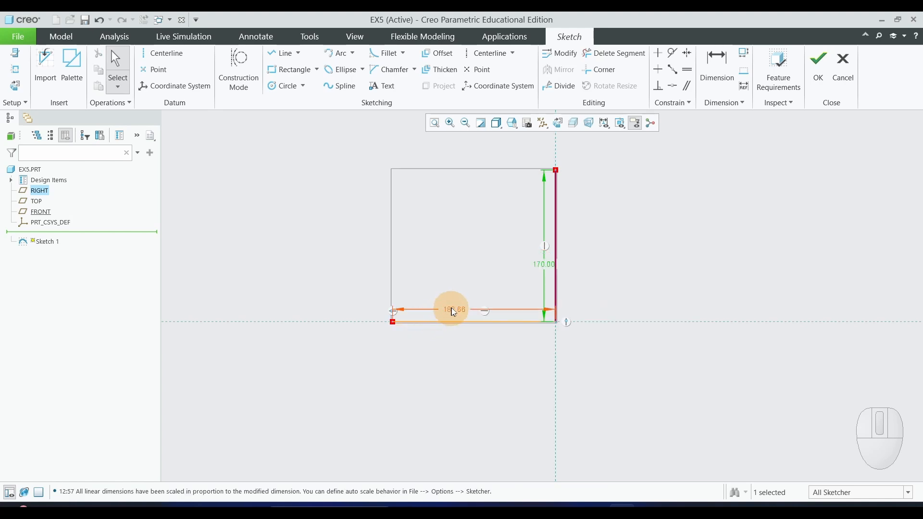
pyautogui.doubleClick(454, 310)
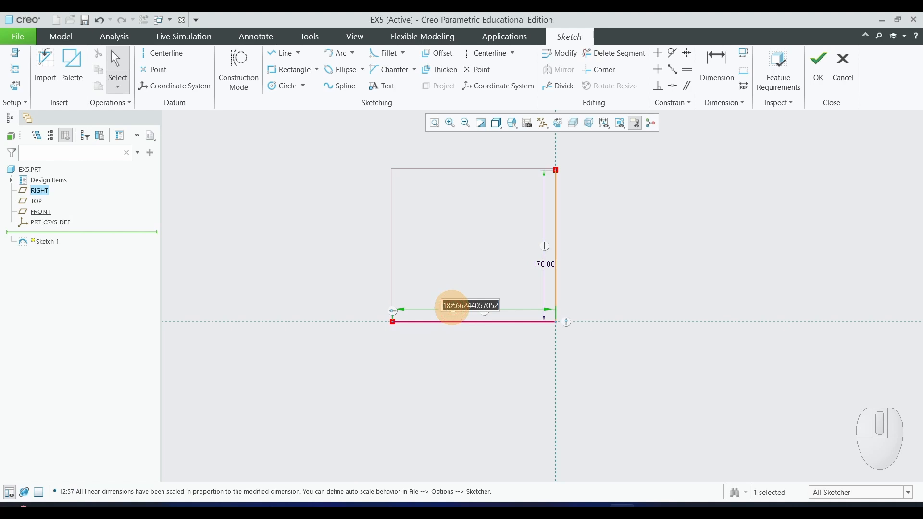
pyautogui.write('16')
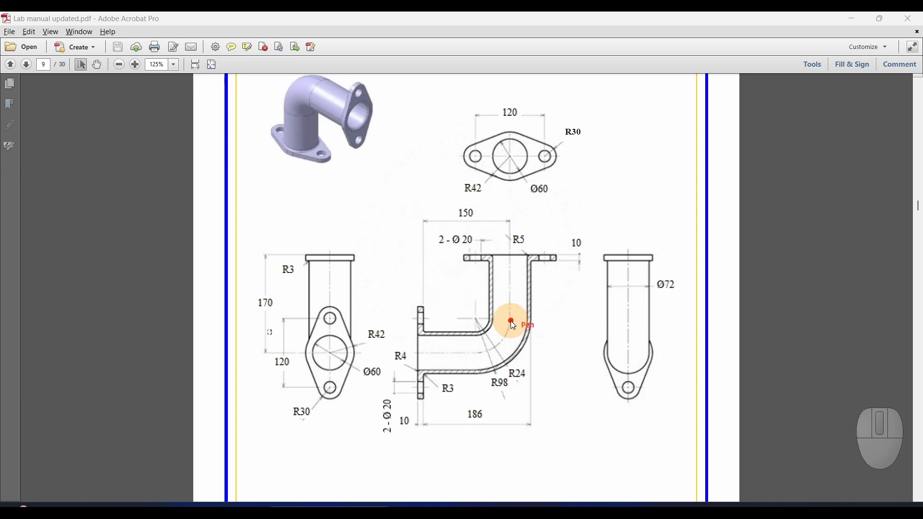
# Switch to the Adobe Acrobat drawing and examine the elbow's centreline bend, its inner and outer pipe diameters and the bend's centre.
pyautogui.moveTo(486, 358); pyautogui.dragTo(481, 359)
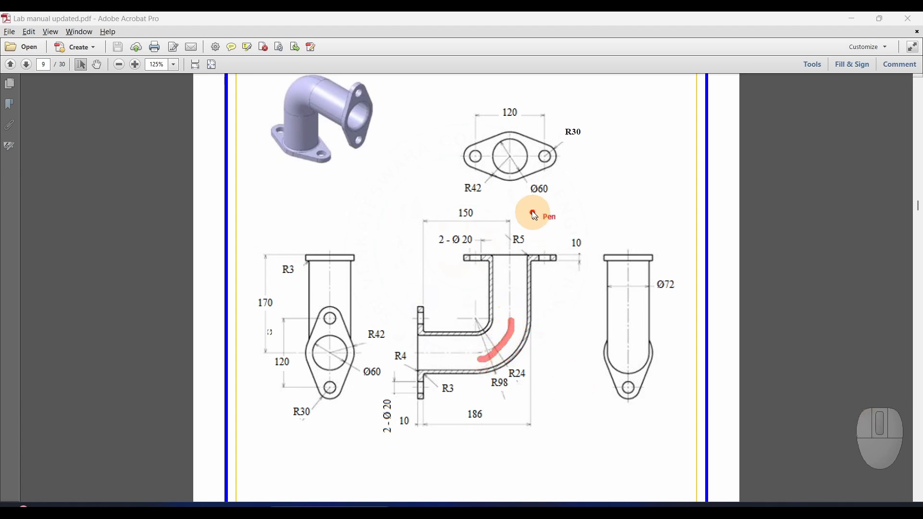
pyautogui.moveTo(534, 206)
pyautogui.mouseDown()
pyautogui.moveTo(535, 183)
pyautogui.moveTo(555, 175)
pyautogui.moveTo(560, 195)
pyautogui.moveTo(548, 208)
pyautogui.mouseUp()
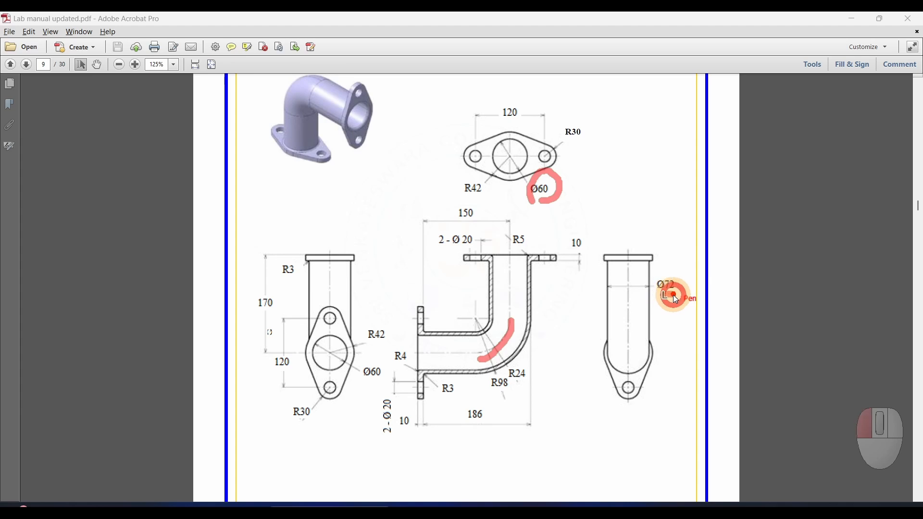
pyautogui.moveTo(664, 294); pyautogui.dragTo(681, 294)
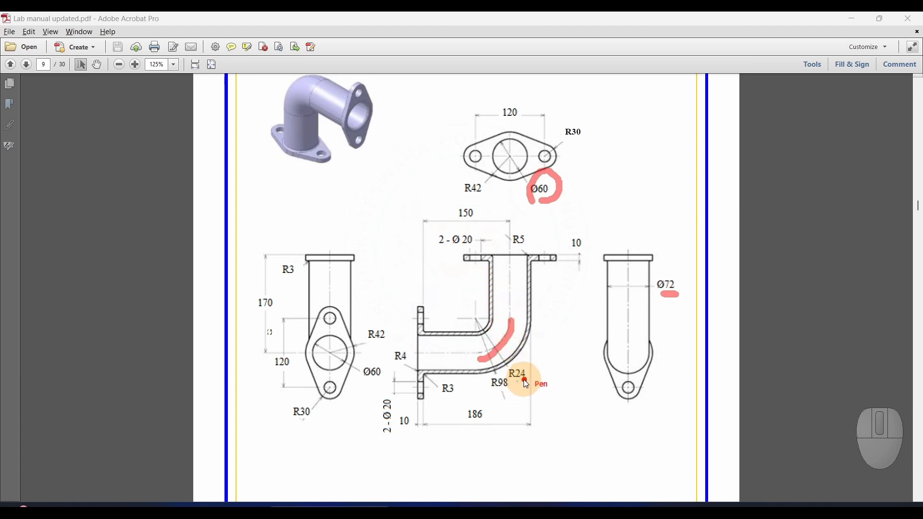
pyautogui.click(474, 311)
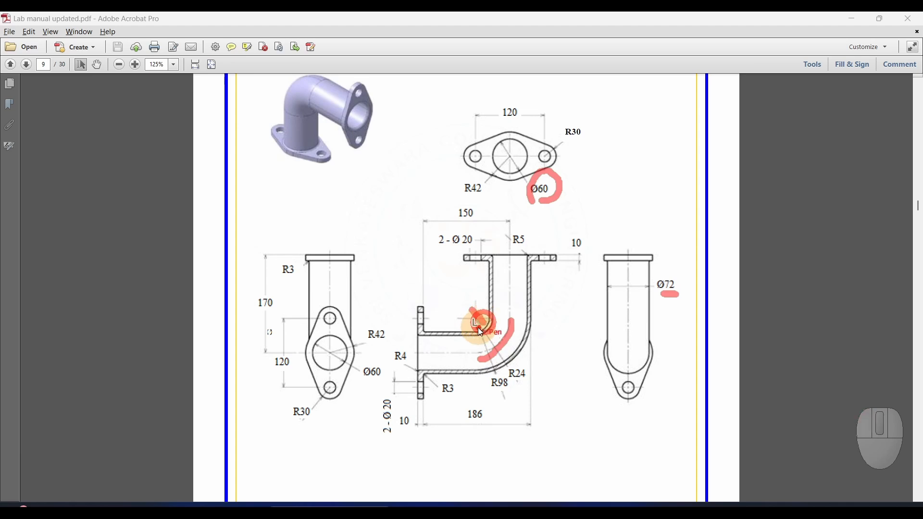
pyautogui.moveTo(471, 310)
pyautogui.mouseDown()
pyautogui.moveTo(481, 325)
pyautogui.moveTo(489, 312)
pyautogui.mouseUp()
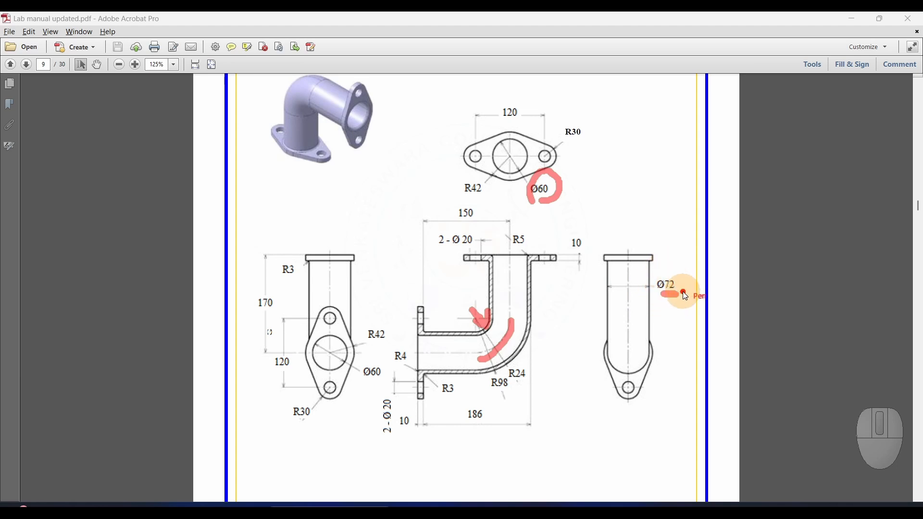
# Examine the drawing's Ø72 outer pipe diameter and the elbow's centreline bend to work out the bend radius.
pyautogui.moveTo(641, 182)
pyautogui.mouseDown()
pyautogui.moveTo(652, 189)
pyautogui.moveTo(642, 225)
pyautogui.mouseUp()
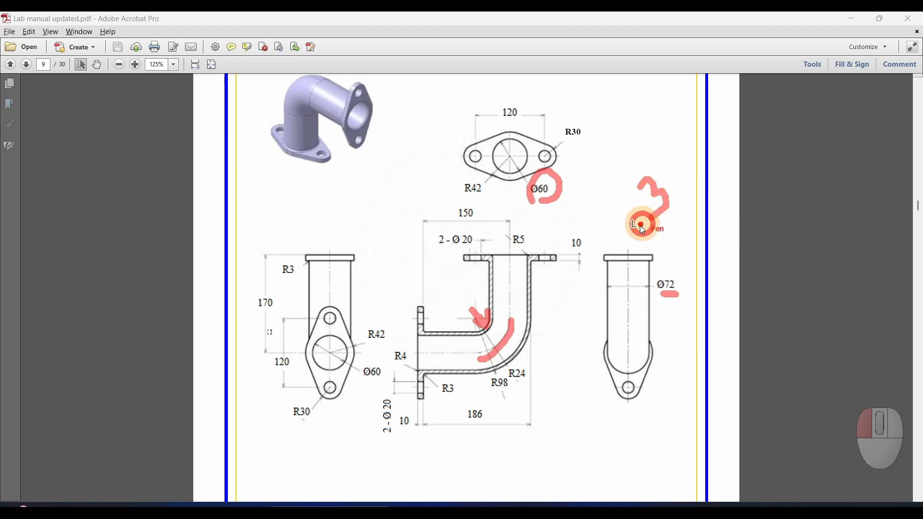
pyautogui.moveTo(683, 179); pyautogui.dragTo(673, 185)
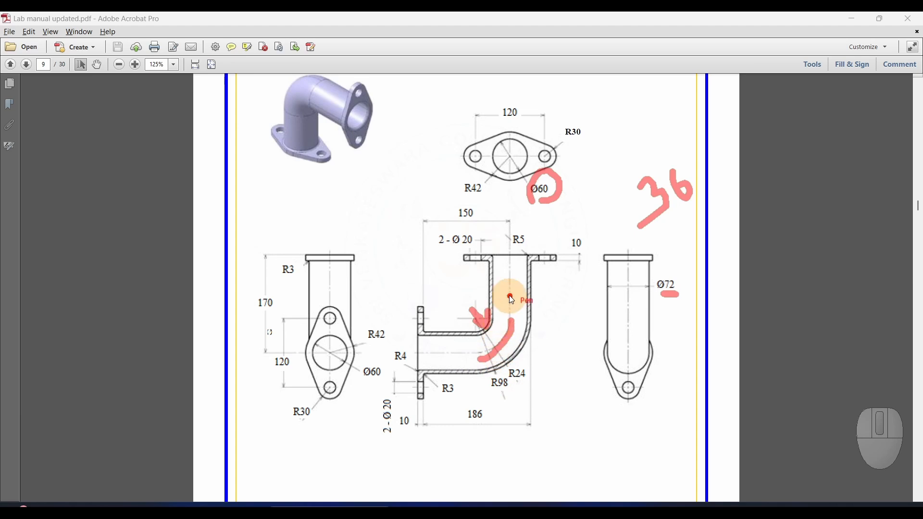
pyautogui.moveTo(513, 334); pyautogui.dragTo(481, 359)
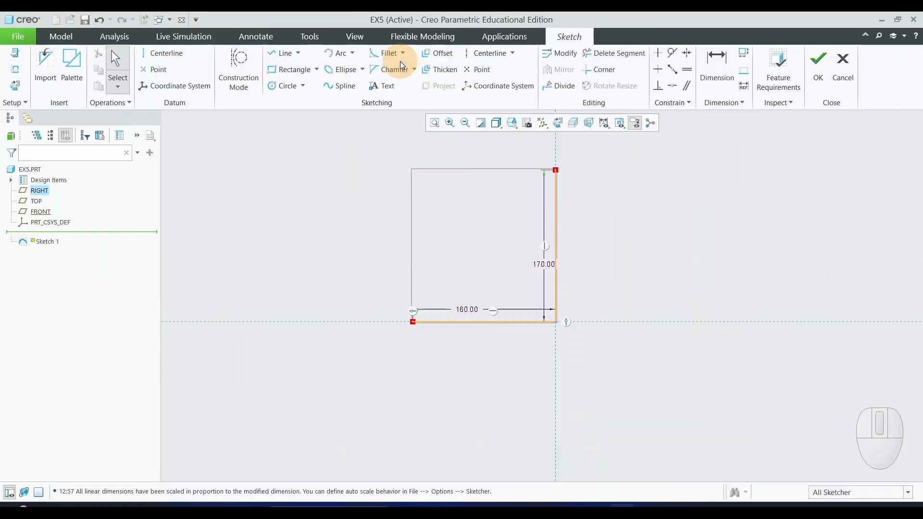
# Switch to Creo Parametric and round the corner between the two centreline segments with a circular trim fillet of about 60 mm radius.
pyautogui.click(403, 54)
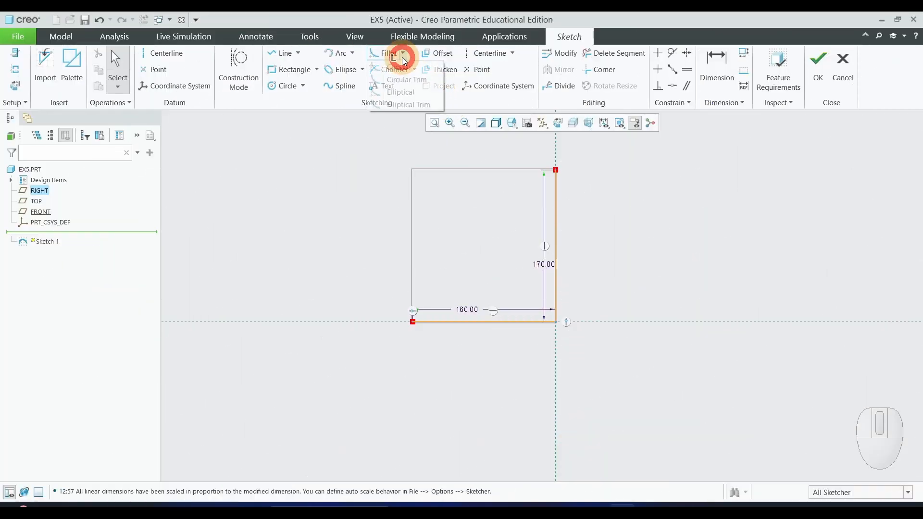
pyautogui.click(409, 89)
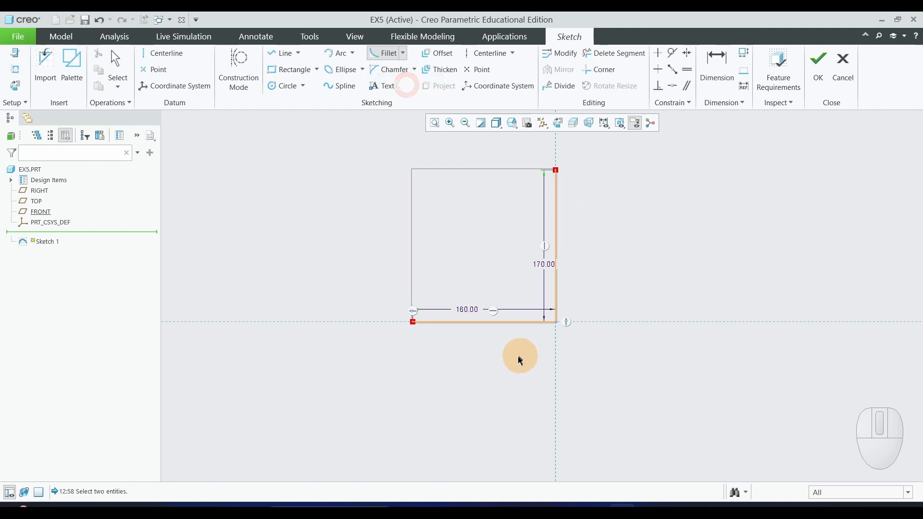
pyautogui.click(495, 321)
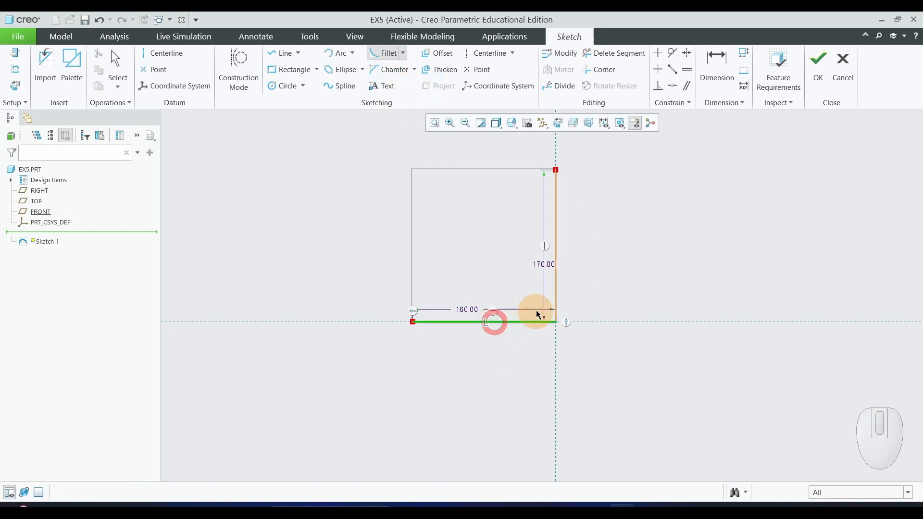
pyautogui.click(556, 268)
pyautogui.middleClick(654, 298)
pyautogui.click(560, 329)
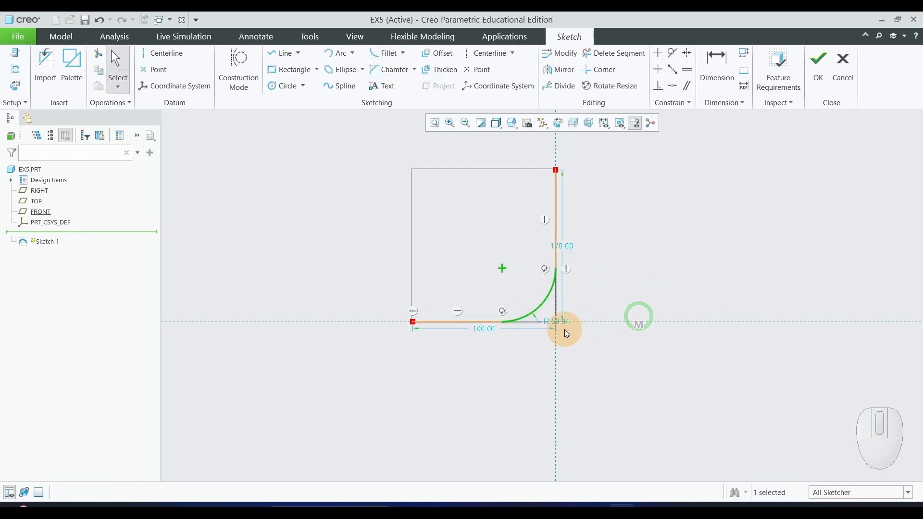
# Set the centreline fillet's radius to exactly 60 mm and finish the sketch.
pyautogui.doubleClick(559, 321)
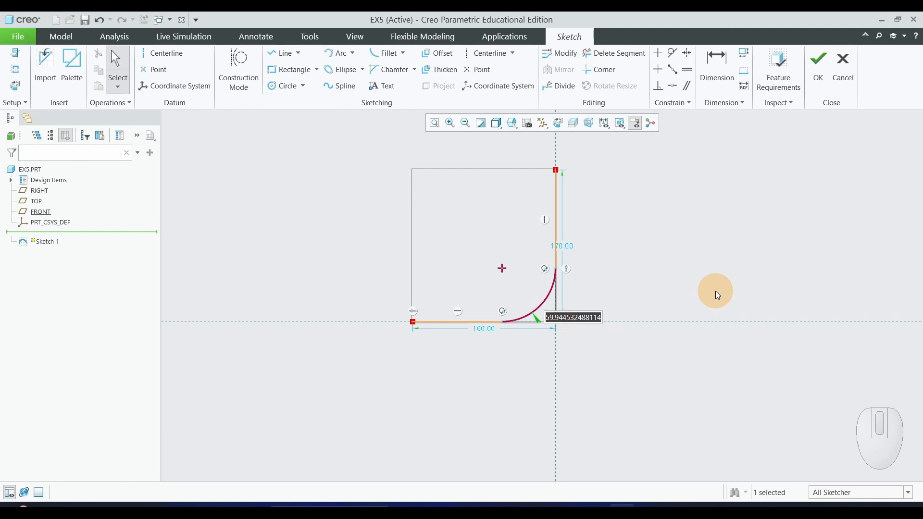
pyautogui.press('Return')
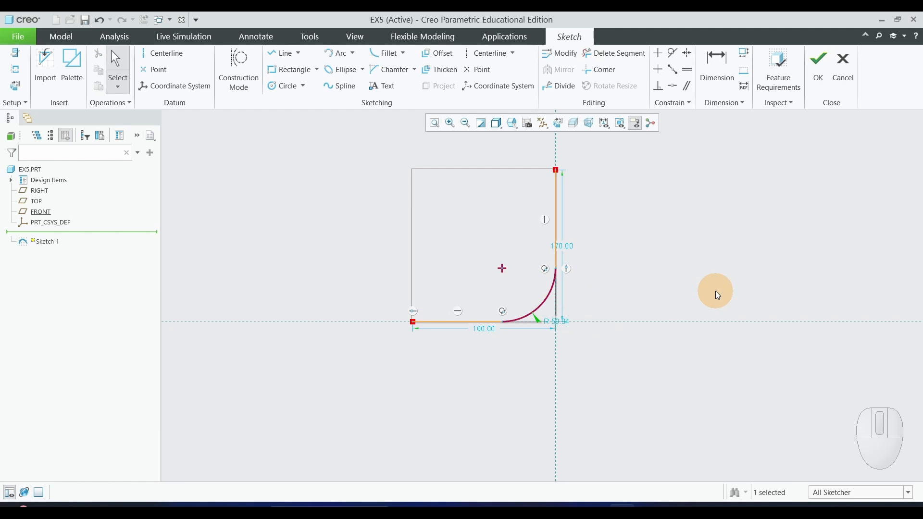
pyautogui.doubleClick(559, 321)
pyautogui.write('60')
pyautogui.press('Return')
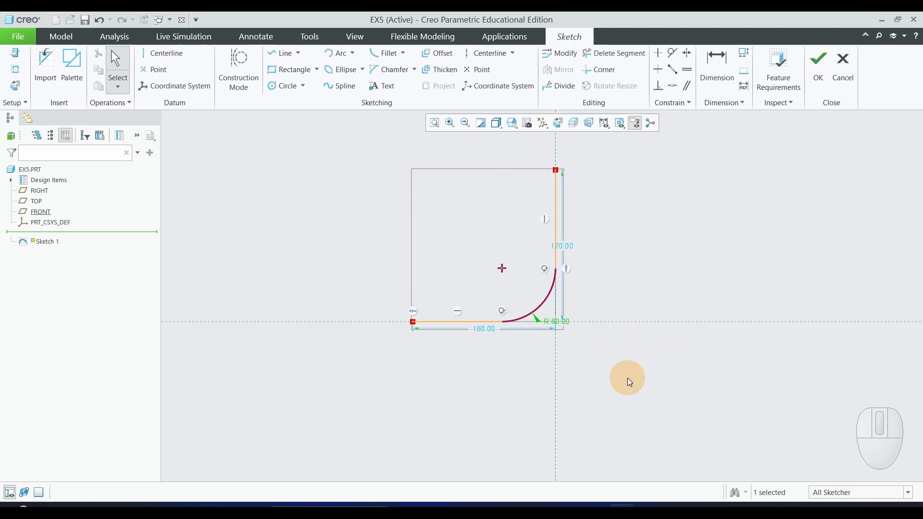
pyautogui.click(628, 378)
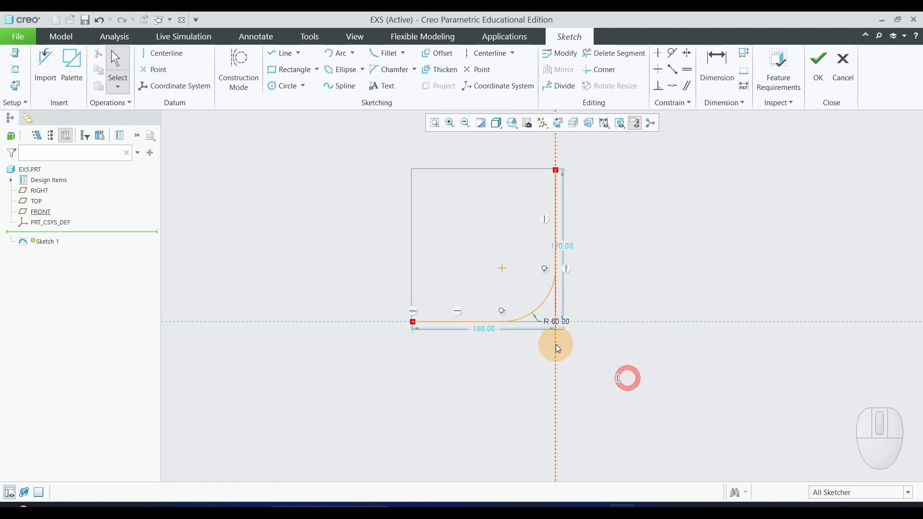
pyautogui.scroll(-2, 553, 344)
pyautogui.scroll(3, 711, 388)
pyautogui.scroll(-2, 711, 375)
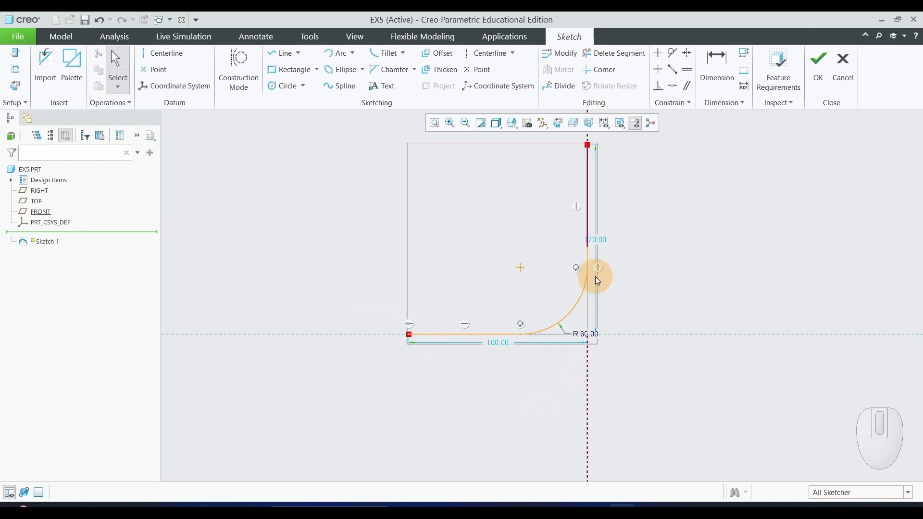
pyautogui.scroll(1, 681, 321)
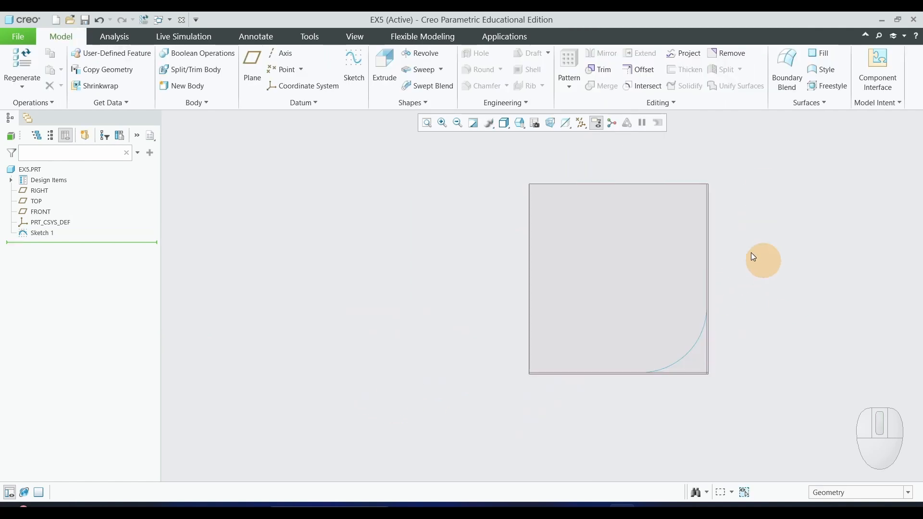
# Start a solid Sweep with the filleted centreline as its trajectory and open its section sketch in the 2D sketch view.
pyautogui.click(425, 70)
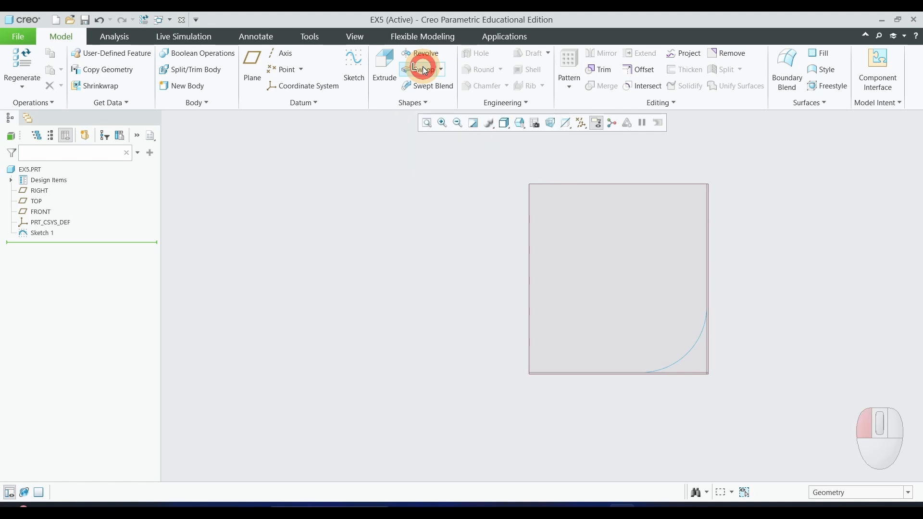
pyautogui.click(680, 362)
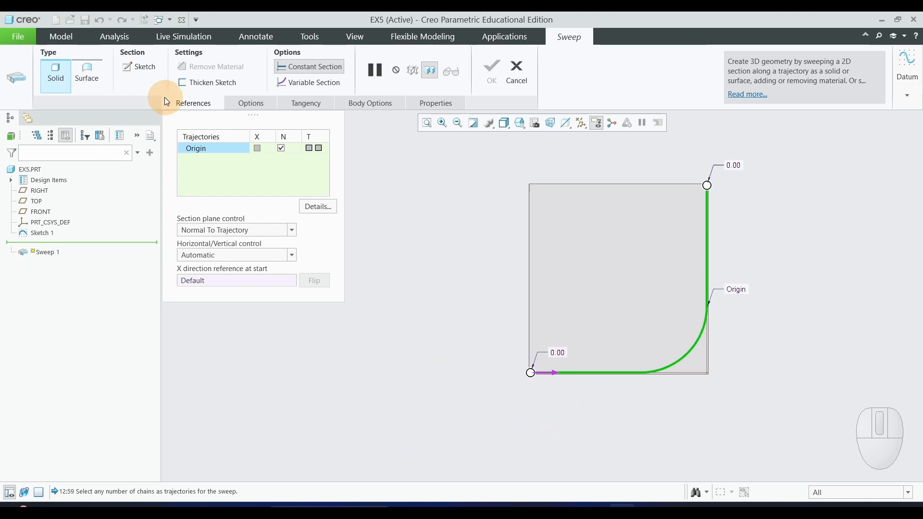
pyautogui.click(141, 69)
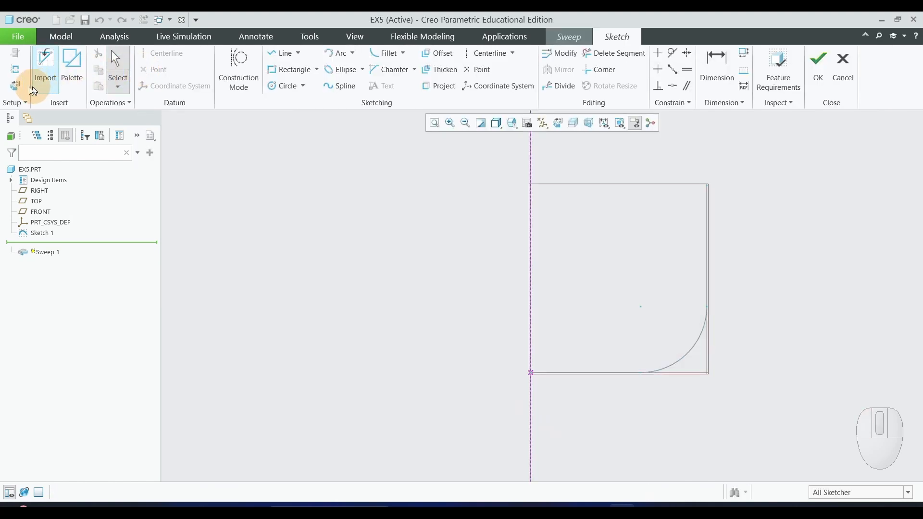
pyautogui.click(18, 90)
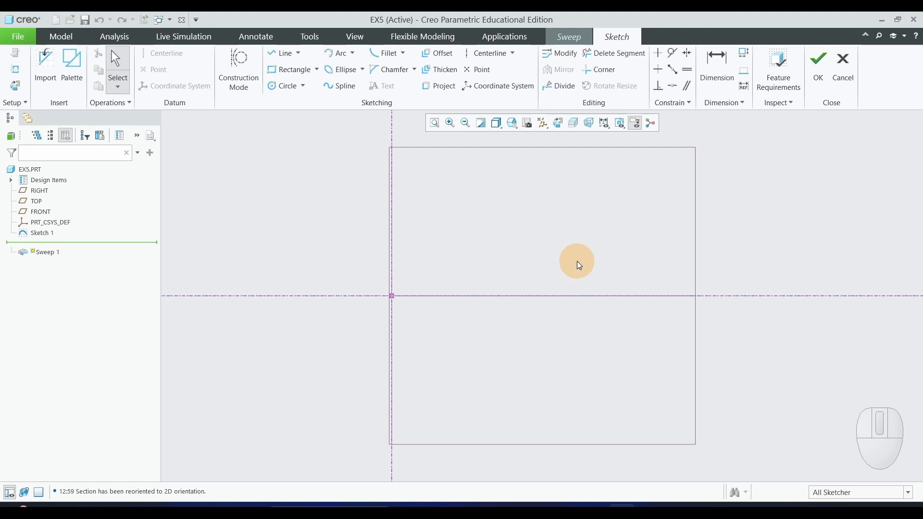
# Sketch two concentric circles about 83 mm and 117 mm in diameter, centred on the trajectory's start point.
pyautogui.click(284, 87)
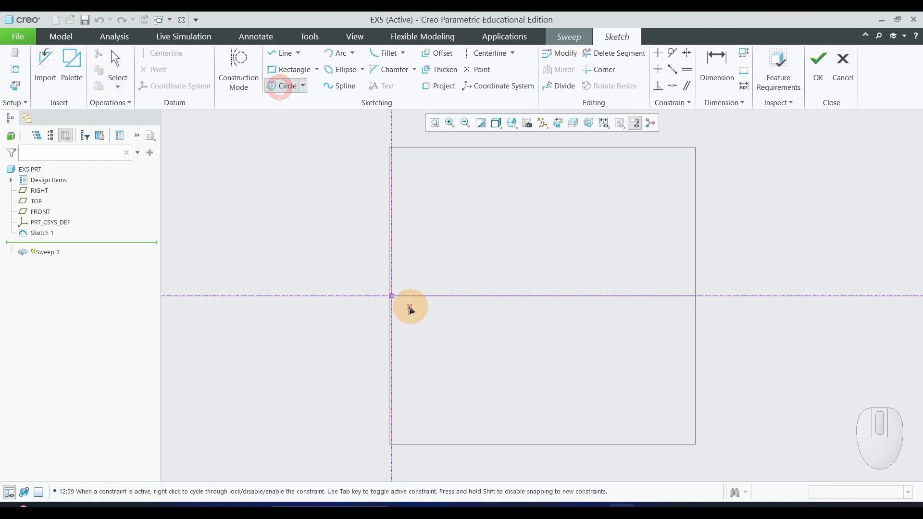
pyautogui.click(396, 300)
pyautogui.click(420, 227)
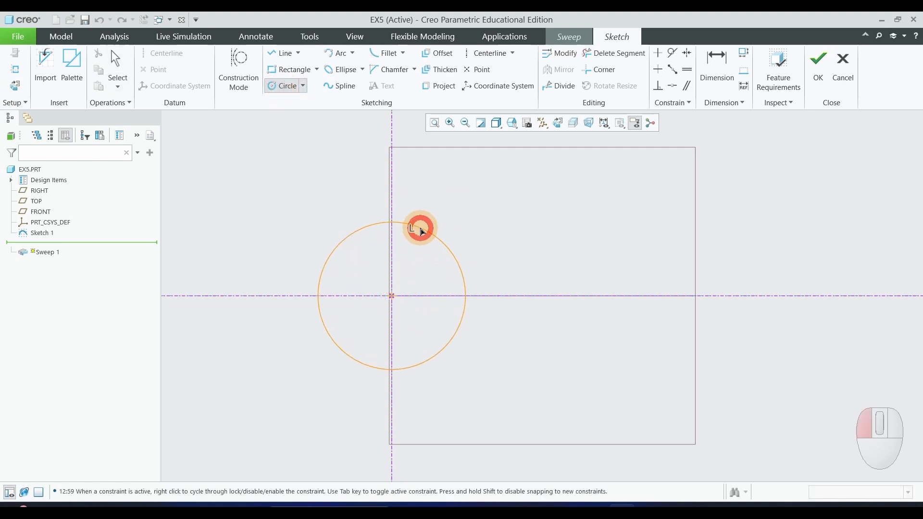
pyautogui.click(393, 299)
pyautogui.click(439, 204)
pyautogui.middleClick(605, 235)
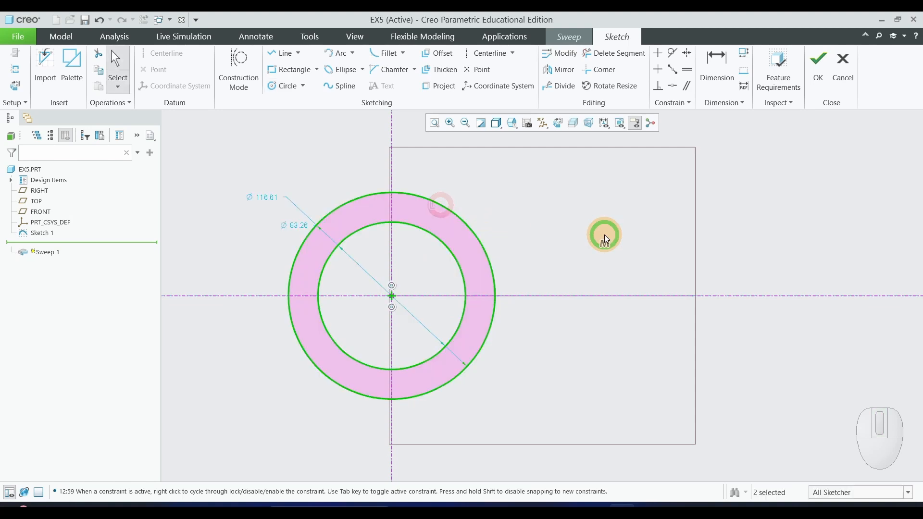
# Set the larger section circle's diameter to 72 mm and move its dimension clear of the other circle's dimension.
pyautogui.doubleClick(272, 198)
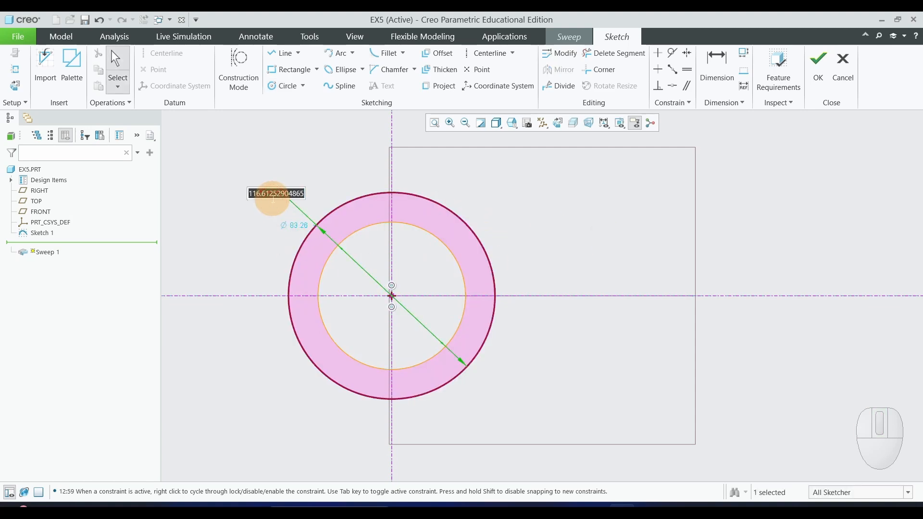
pyautogui.write('72')
pyautogui.press('Return')
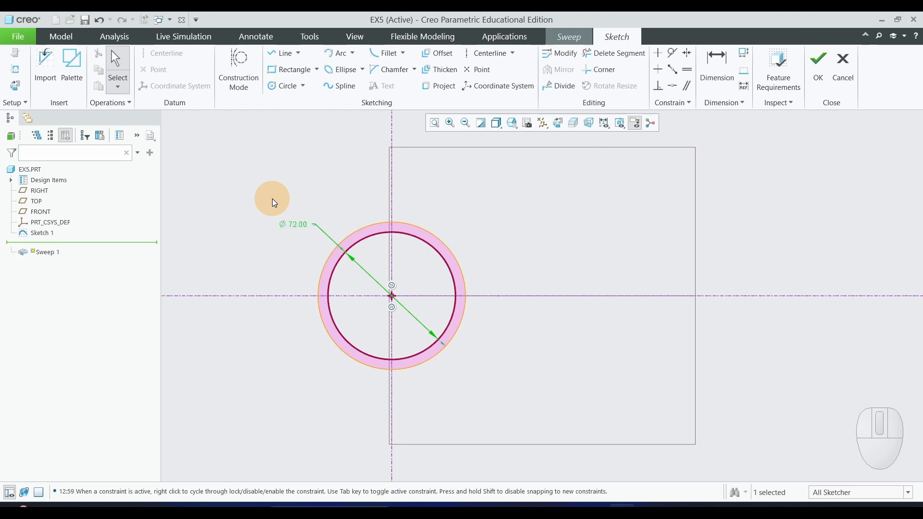
pyautogui.scroll(2, 376, 284)
pyautogui.scroll(-2, 368, 287)
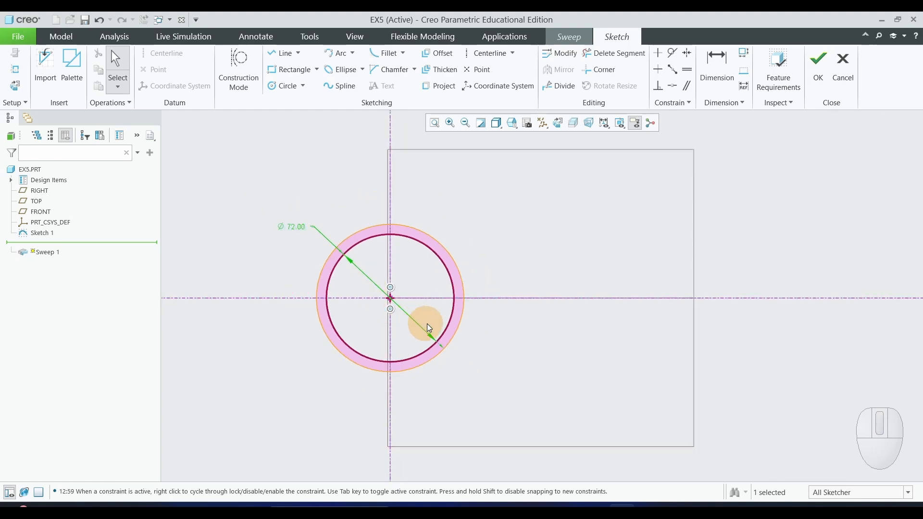
pyautogui.moveTo(295, 225); pyautogui.dragTo(323, 201)
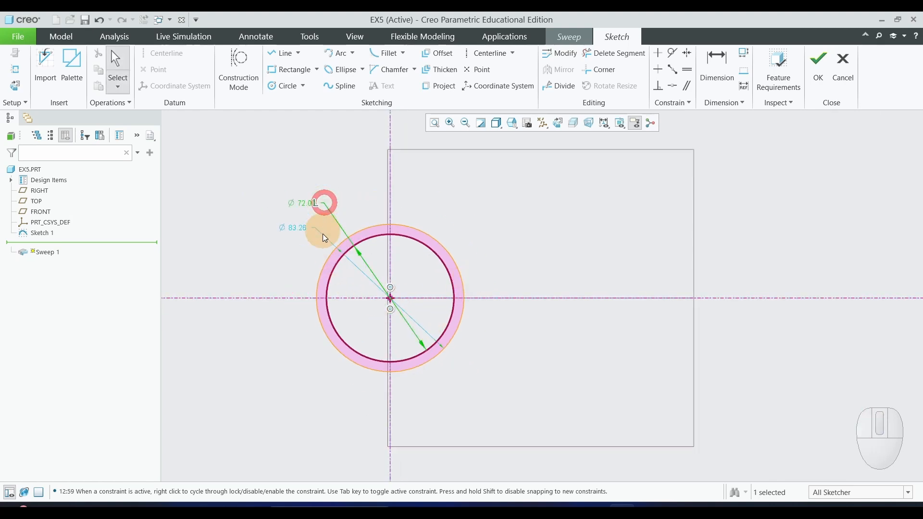
# Set the remaining section circle's diameter to 60 mm.
pyautogui.doubleClick(298, 229)
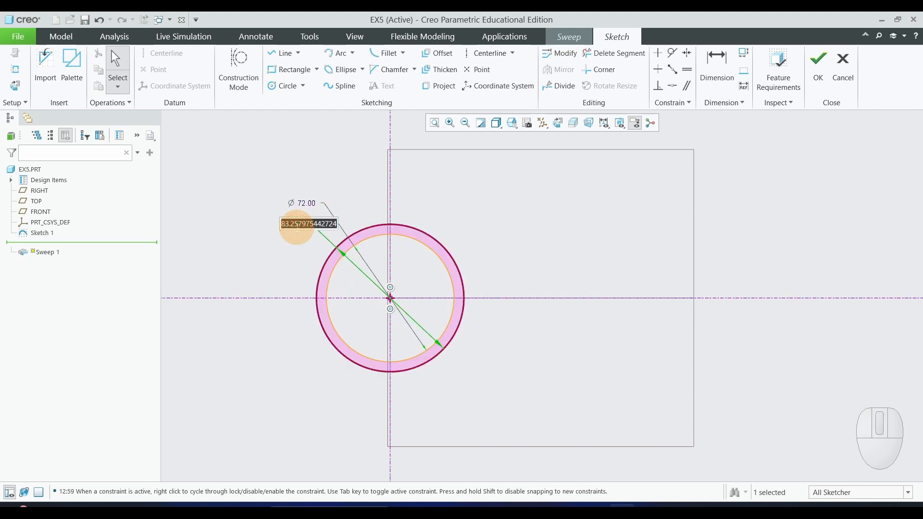
pyautogui.write('60')
pyautogui.press('Return')
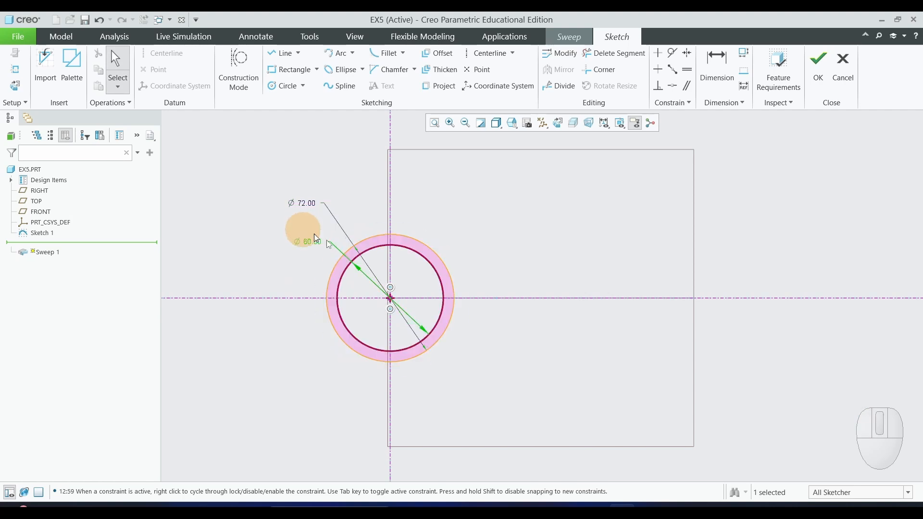
pyautogui.click(590, 266)
pyautogui.scroll(2, 512, 244)
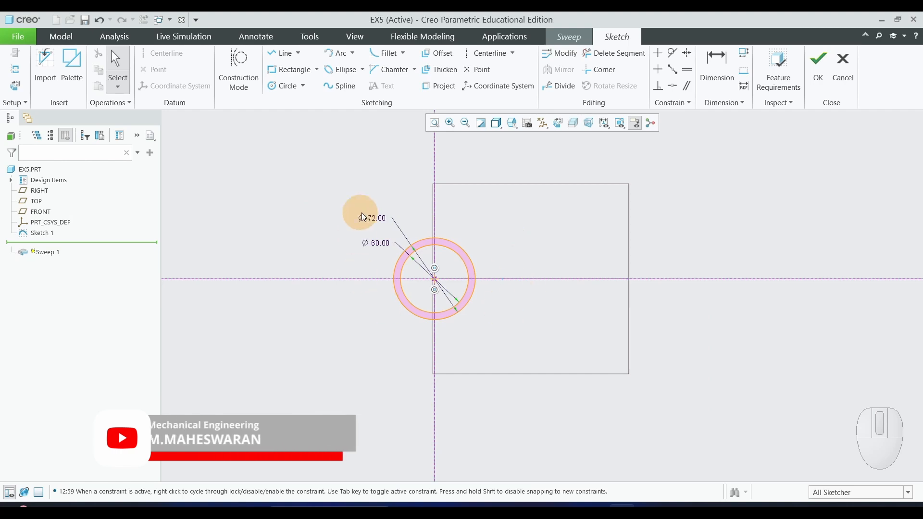
# Finish the ring section and complete the solid sweep of the hollow pipe along the centreline.
pyautogui.click(810, 71)
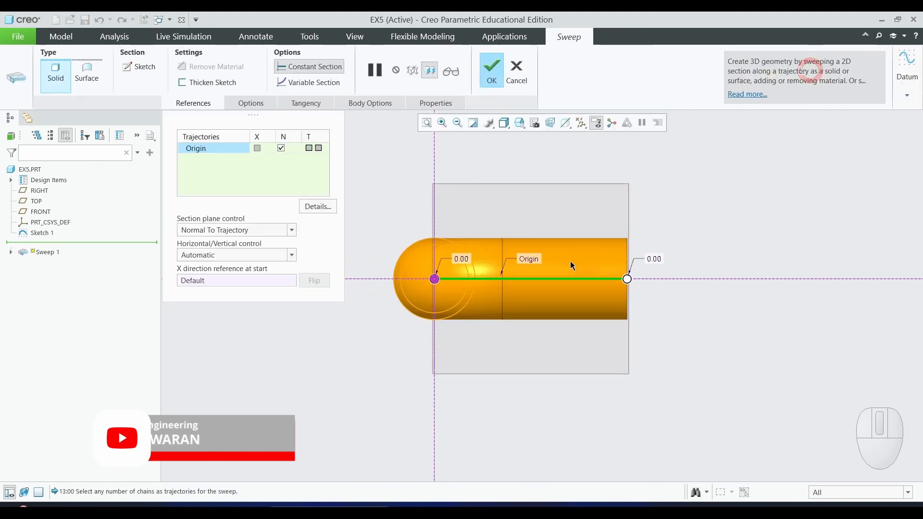
pyautogui.moveTo(571, 261)
pyautogui.mouseDown(button='middle')
pyautogui.moveTo(692, 321)
pyautogui.moveTo(692, 301)
pyautogui.moveTo(658, 257)
pyautogui.moveTo(633, 299)
pyautogui.moveTo(719, 318)
pyautogui.moveTo(641, 269)
pyautogui.moveTo(645, 314)
pyautogui.mouseUp(button='middle')
pyautogui.scroll(1, 643, 309)
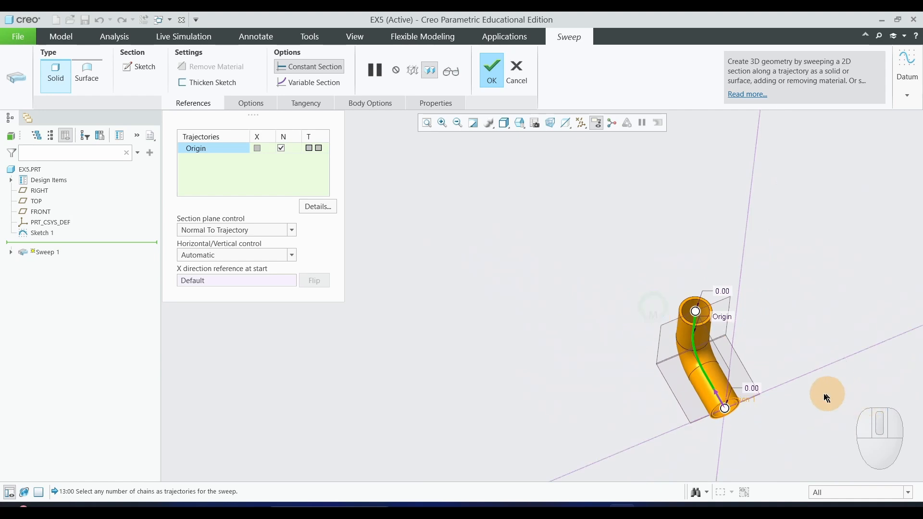
pyautogui.scroll(-3, 827, 396)
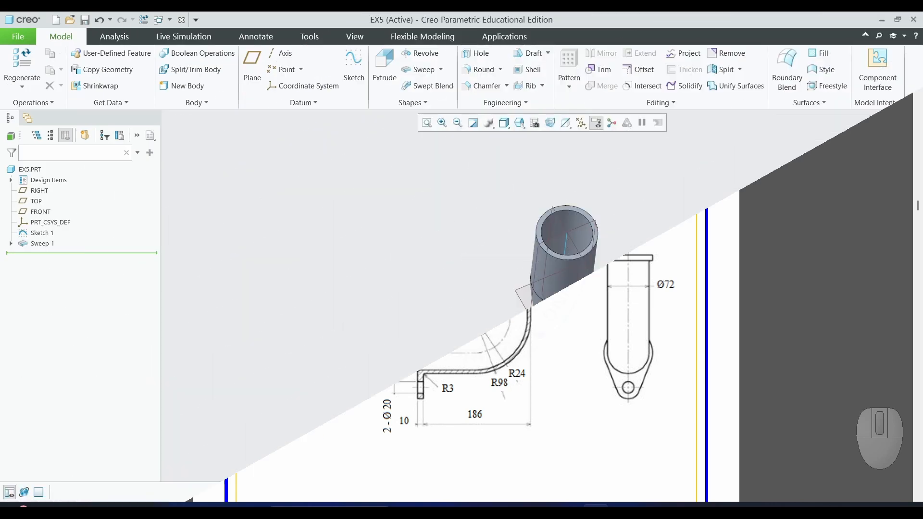
# Start an Extrude with a sketch on the ring-shaped end face of the vertical pipe leg and orient it to the 2D sketch view.
pyautogui.click(386, 71)
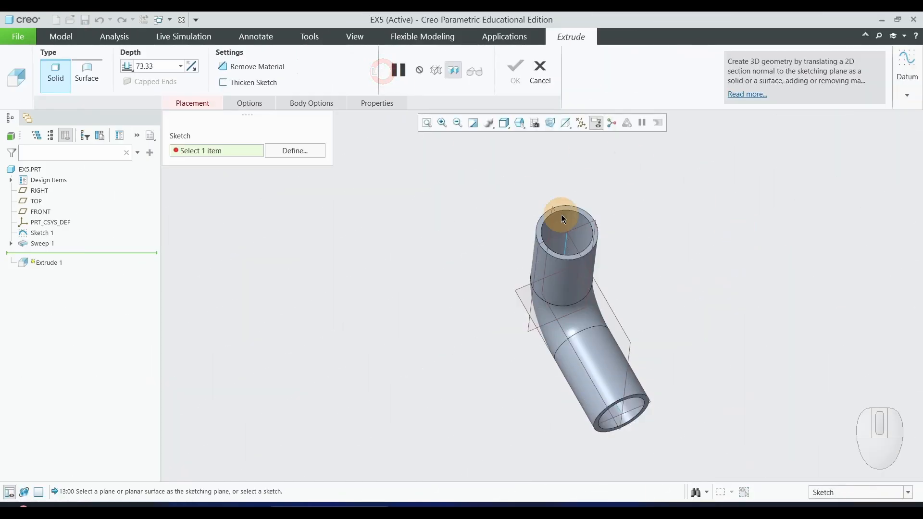
pyautogui.scroll(3, 577, 207)
pyautogui.click(601, 205)
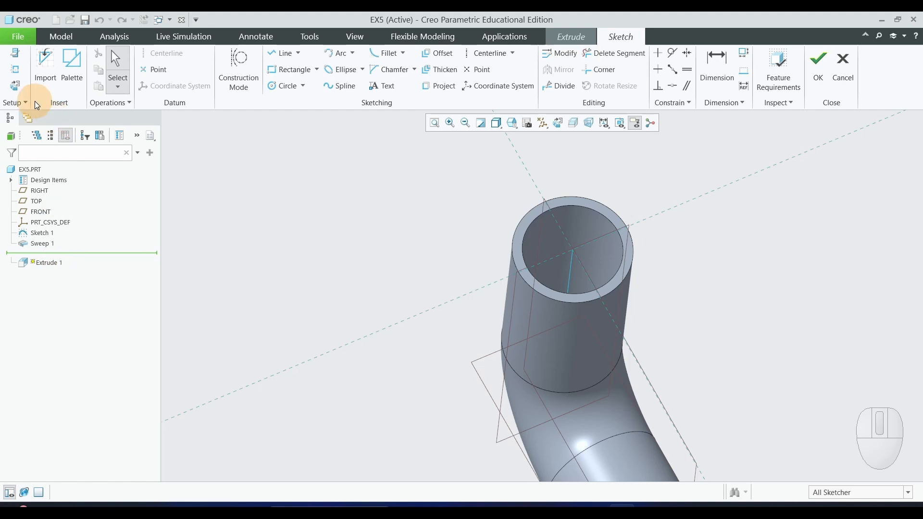
pyautogui.click(14, 92)
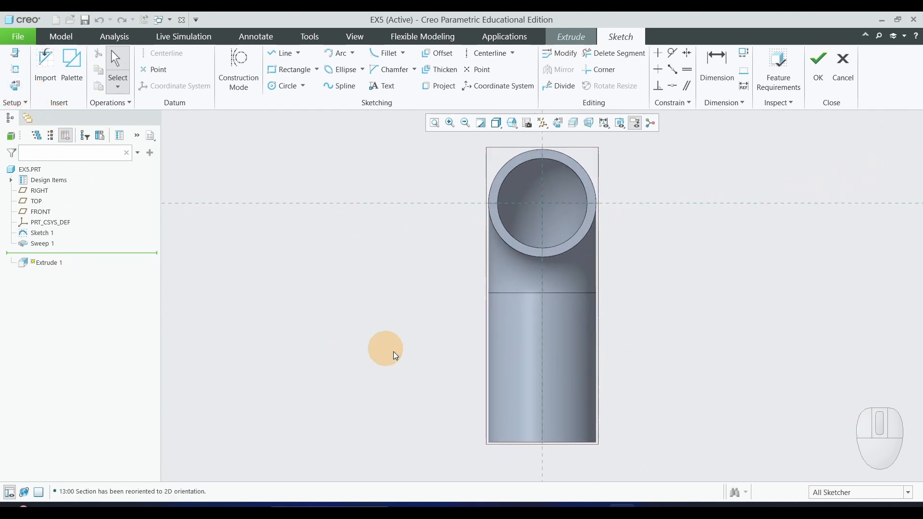
pyautogui.scroll(3, 413, 361)
pyautogui.scroll(-2, 600, 270)
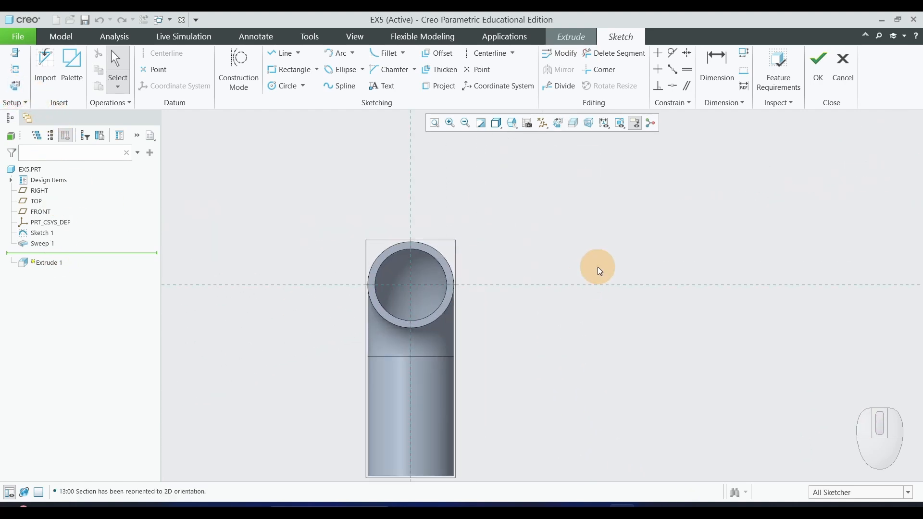
pyautogui.scroll(2, 598, 266)
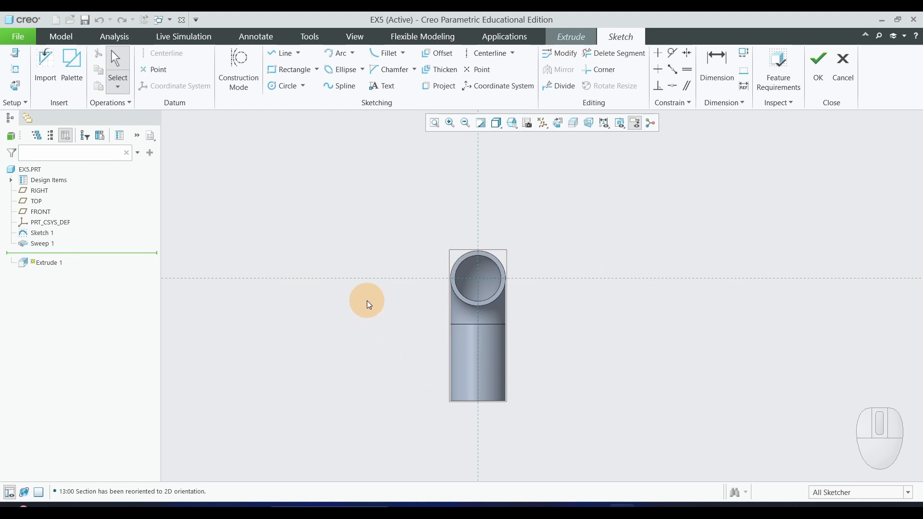
pyautogui.moveTo(368, 300); pyautogui.dragTo(394, 309, button='middle')
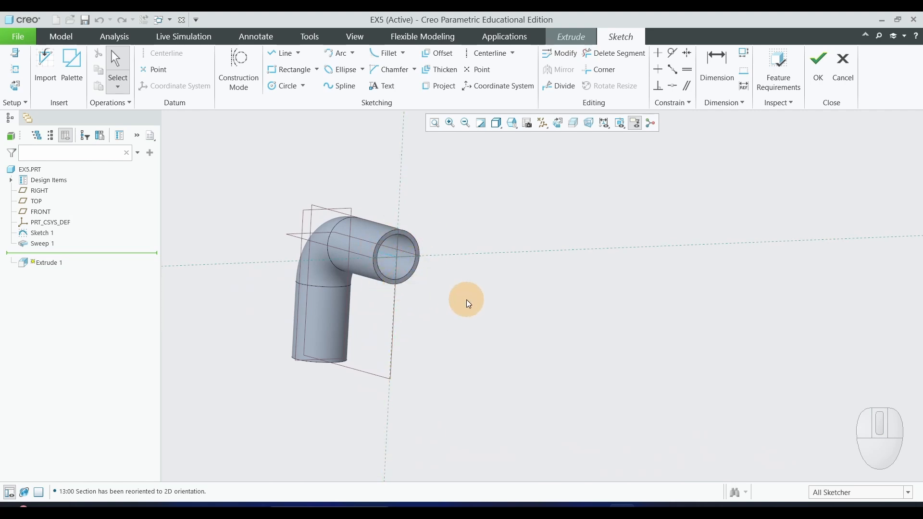
# Review the end flange in the lab manual PDF and return to Creo to orient the flange sketch to the 2D view.
pyautogui.hotkey('alt', 'Tab')
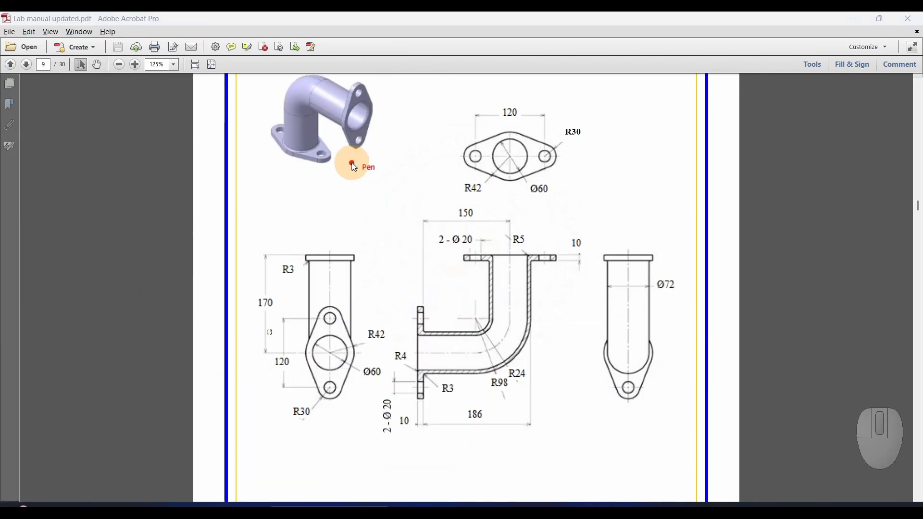
pyautogui.moveTo(341, 83)
pyautogui.mouseDown()
pyautogui.moveTo(329, 120)
pyautogui.moveTo(356, 160)
pyautogui.moveTo(389, 98)
pyautogui.moveTo(328, 96)
pyautogui.mouseUp()
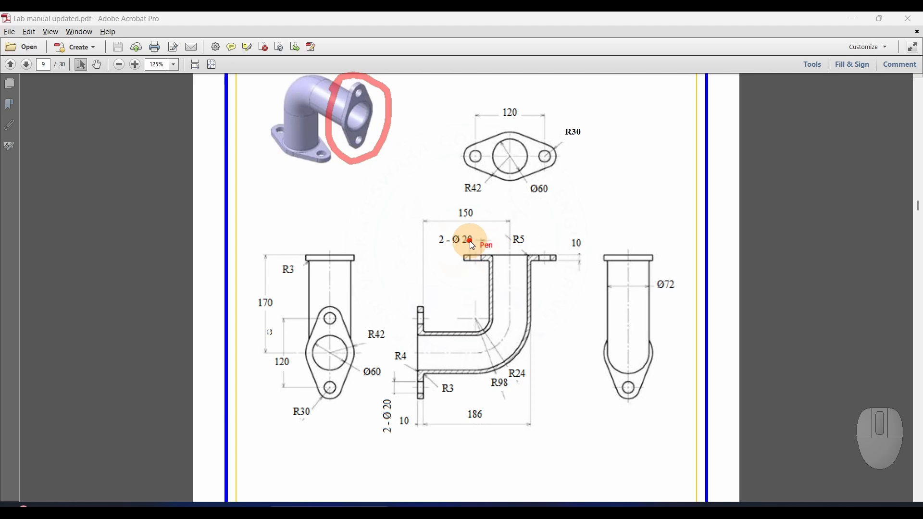
pyautogui.press('Escape')
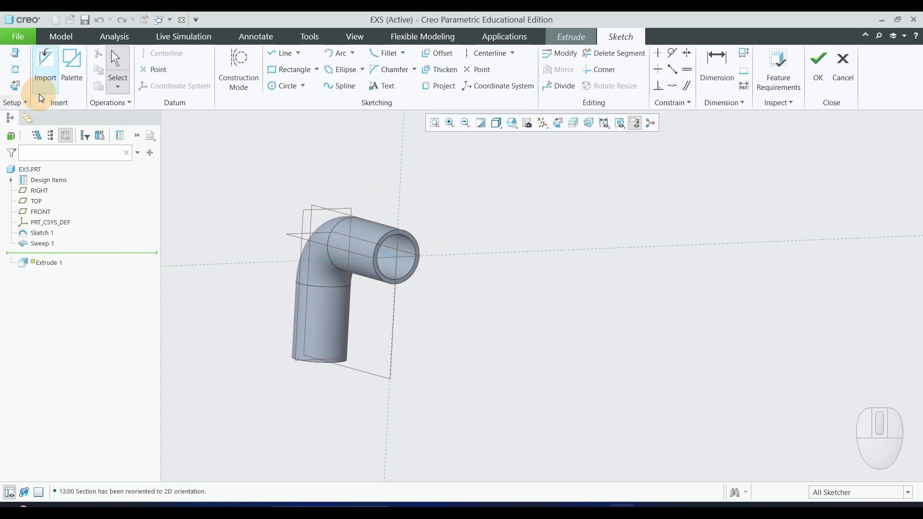
pyautogui.click(18, 85)
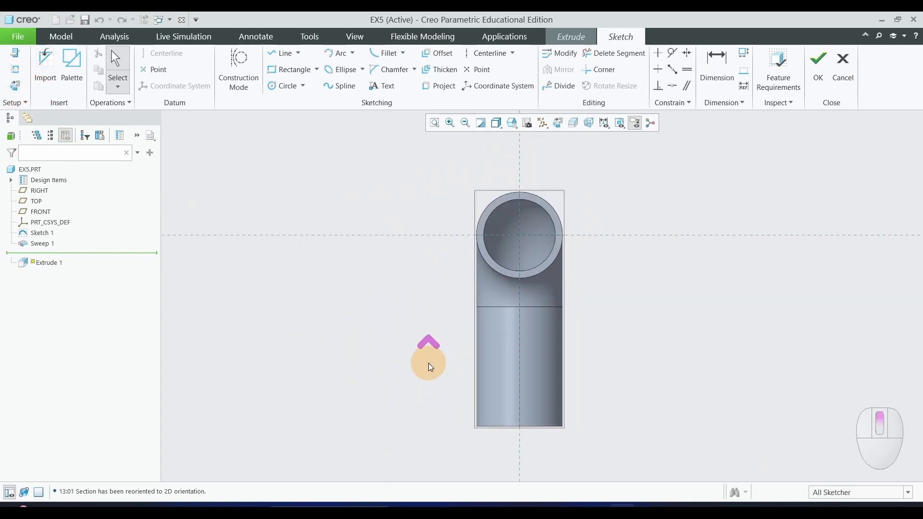
pyautogui.scroll(-1, 589, 257)
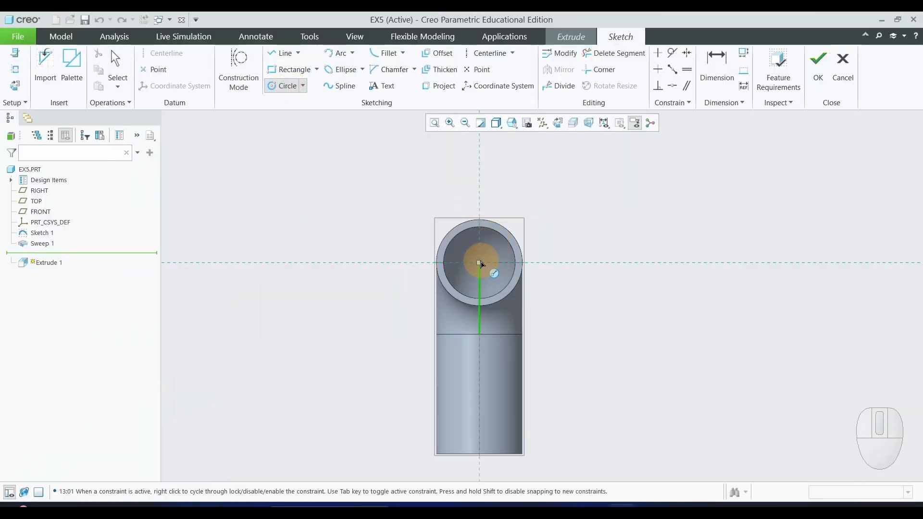
# Sketch two concentric circles about 142 mm and 216 mm in diameter, centred on the pipe opening.
pyautogui.click(479, 262)
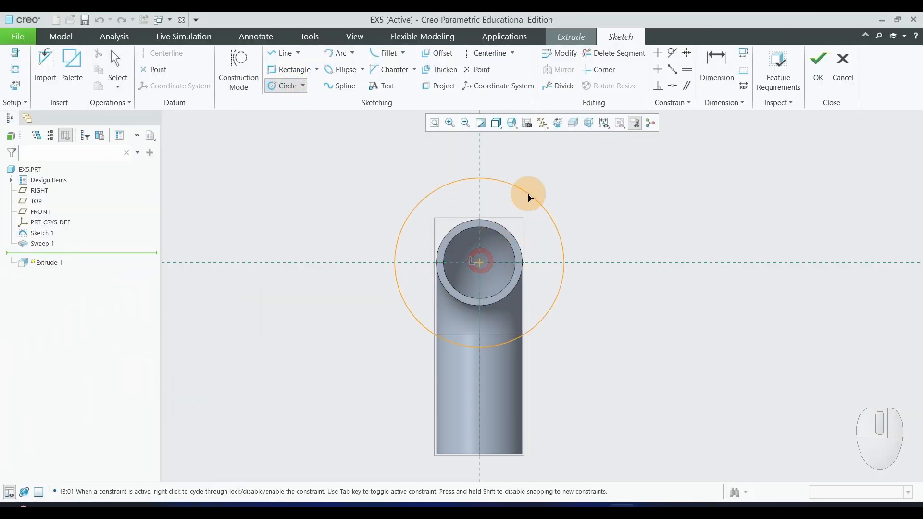
pyautogui.click(529, 196)
pyautogui.click(480, 262)
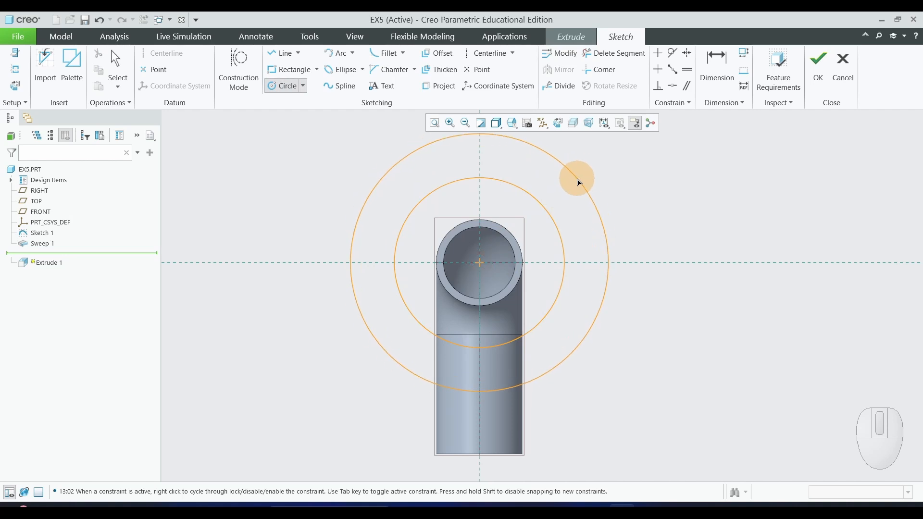
pyautogui.click(579, 181)
pyautogui.middleClick(635, 222)
# Set the larger concentric circle's diameter to 42*2, giving 84 mm.
pyautogui.scroll(-2, 651, 252)
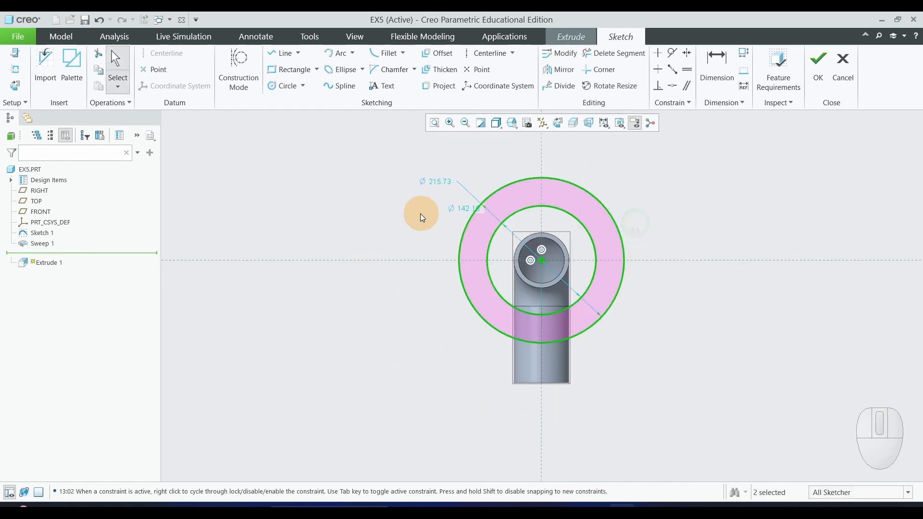
pyautogui.doubleClick(439, 182)
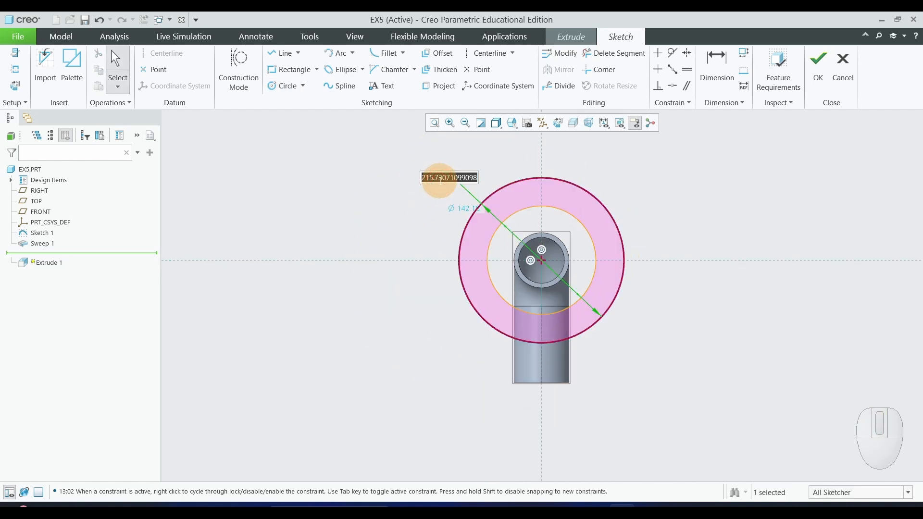
pyautogui.write('42')
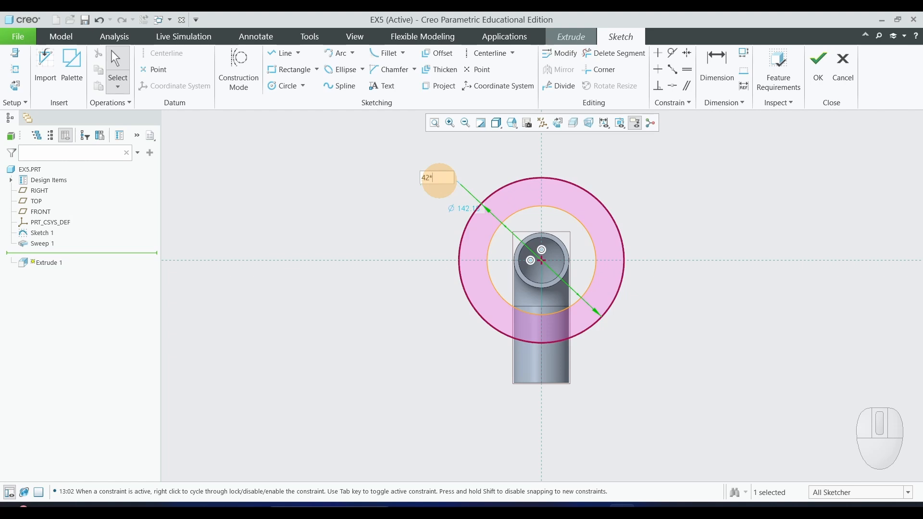
pyautogui.write('*2')
pyautogui.press('Return')
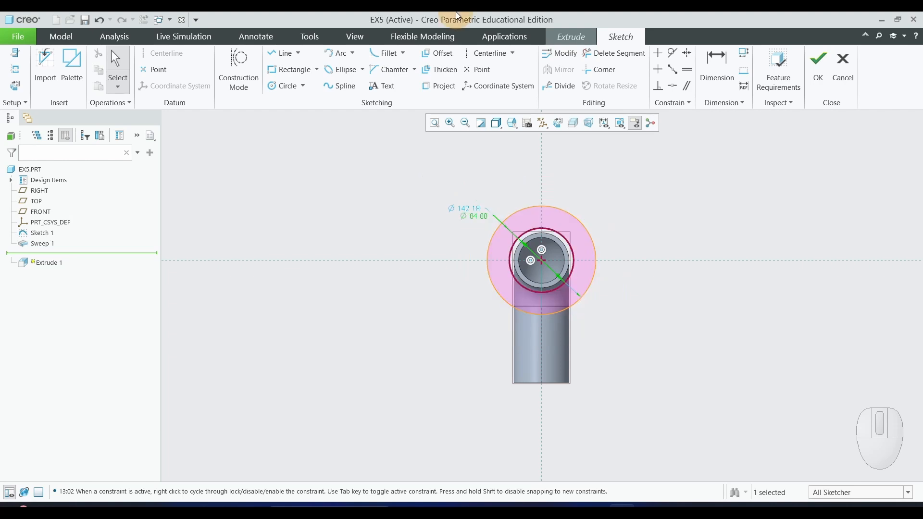
# Set the other concentric circle's diameter to 60 mm to match the pipe bore.
pyautogui.scroll(3, 474, 215)
pyautogui.doubleClick(477, 202)
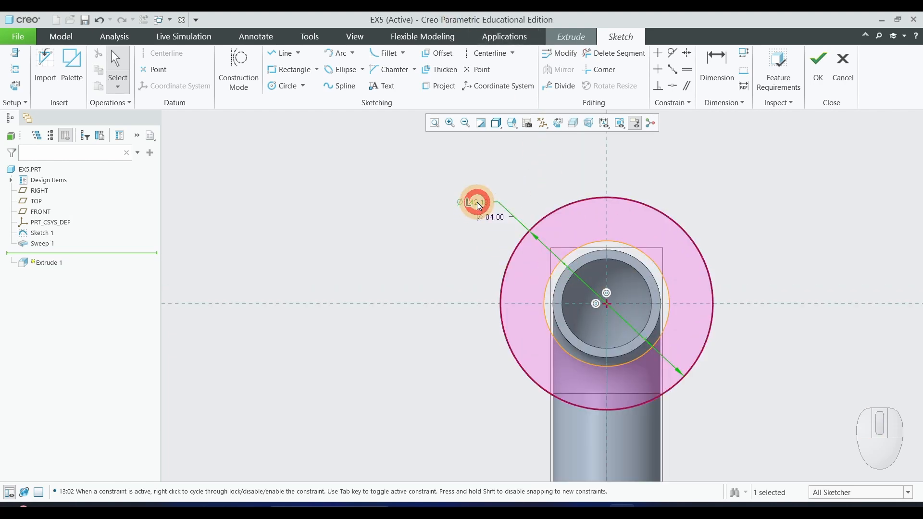
pyautogui.write('60')
pyautogui.press('Return')
pyautogui.scroll(2, 465, 286)
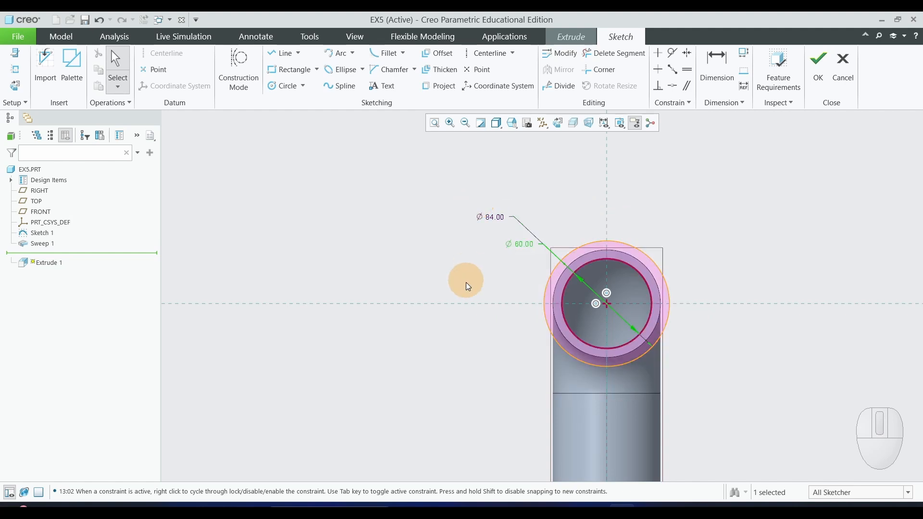
# Check the flange ear sizes in the PDF drawing and sketch concentric circles about 43 mm and 73 mm in diameter on the horizontal reference, left of the pipe.
pyautogui.scroll(-2, 464, 291)
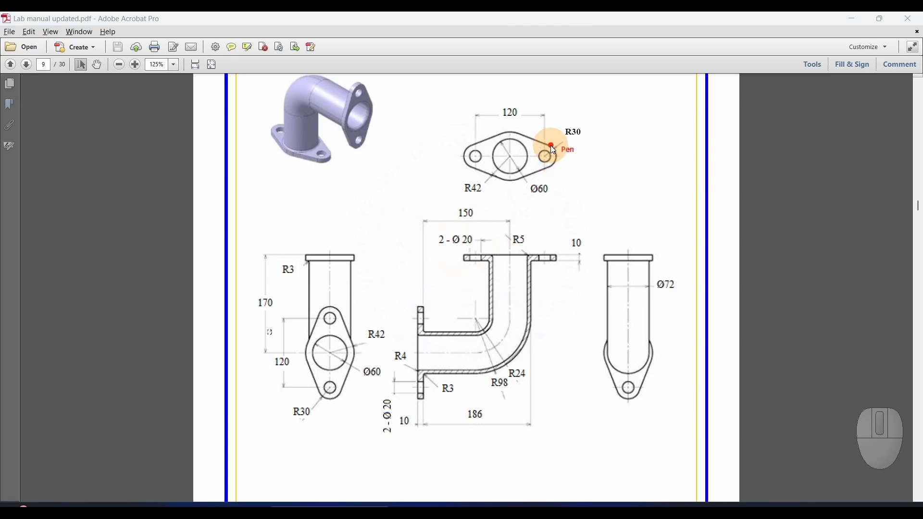
pyautogui.click(570, 140)
pyautogui.moveTo(571, 141); pyautogui.dragTo(583, 140)
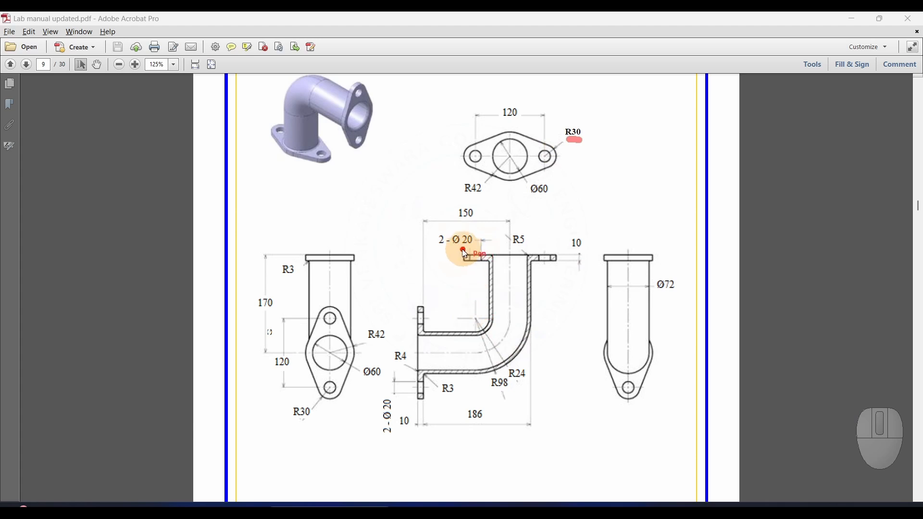
pyautogui.moveTo(468, 252)
pyautogui.mouseDown()
pyautogui.moveTo(477, 243)
pyautogui.moveTo(465, 221)
pyautogui.moveTo(454, 242)
pyautogui.moveTo(466, 244)
pyautogui.mouseUp()
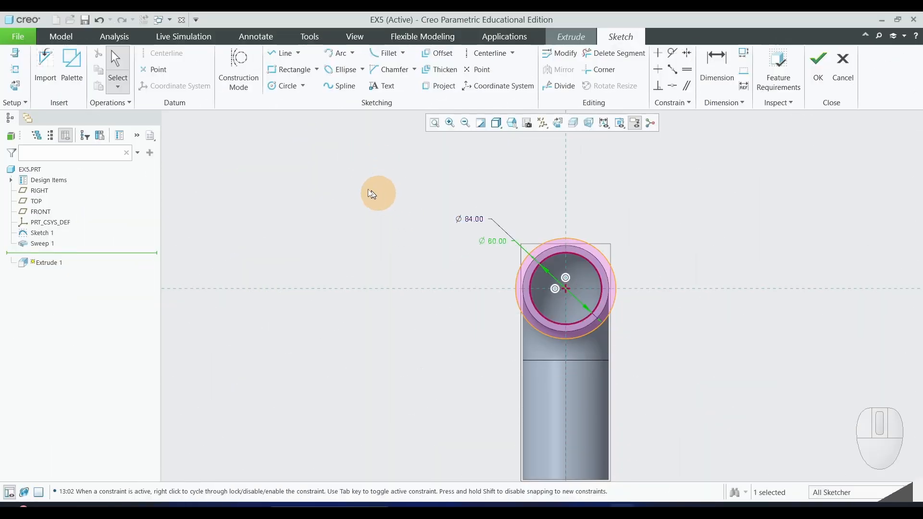
pyautogui.click(287, 86)
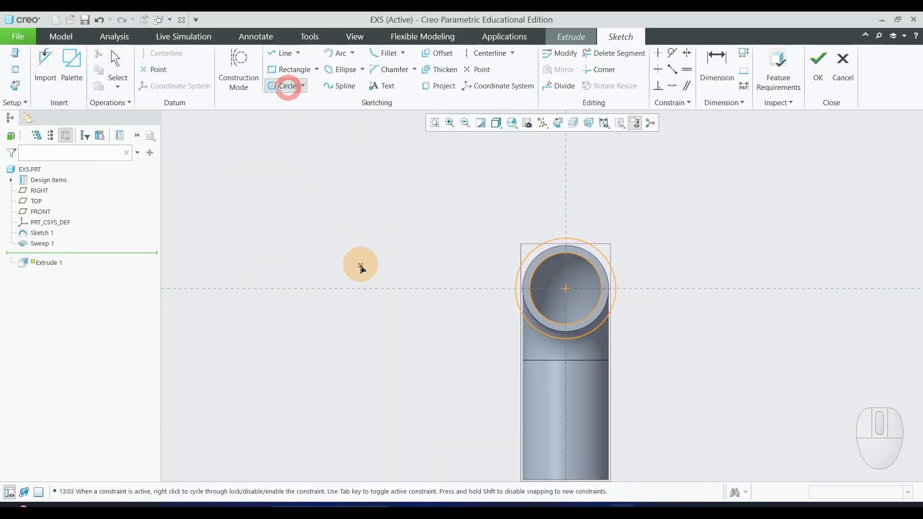
pyautogui.click(374, 289)
pyautogui.click(381, 264)
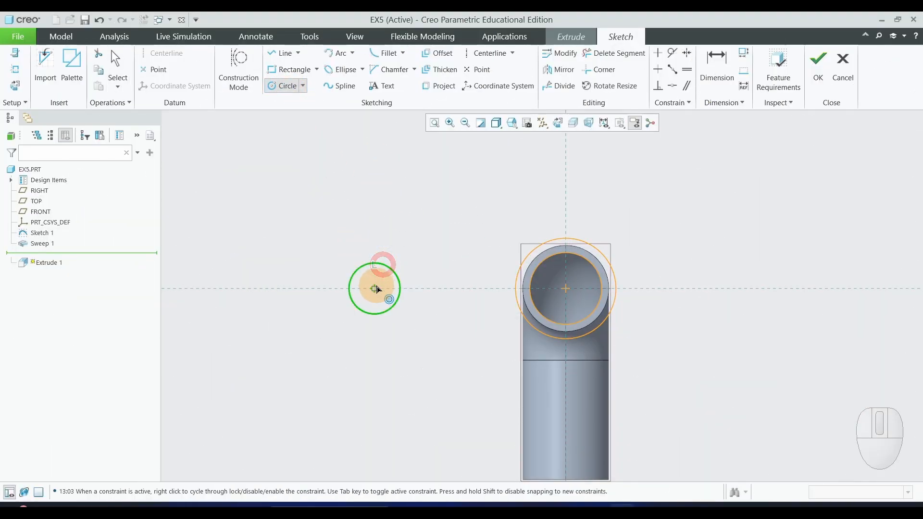
pyautogui.click(374, 288)
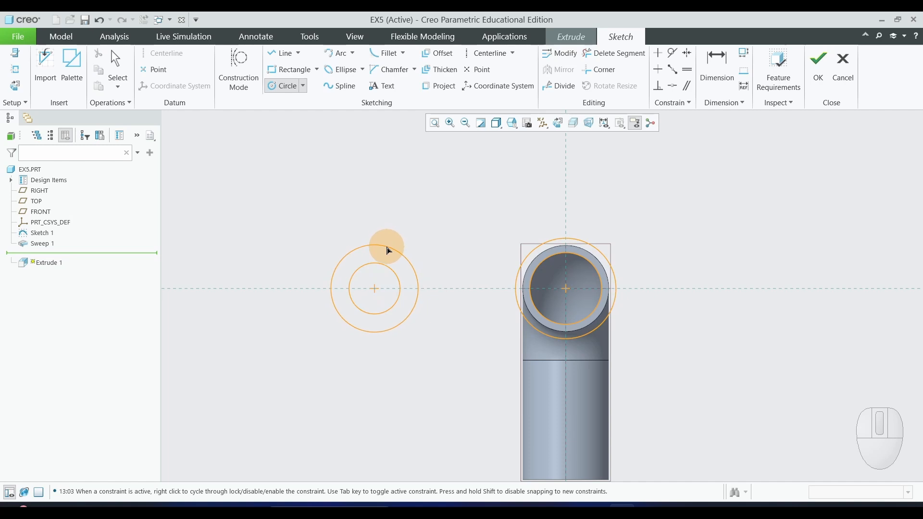
pyautogui.click(387, 246)
# Sketch a matching pair of concentric circles, equal in size to the left pair, on the horizontal reference about 200 mm right of the pipe centre.
pyautogui.click(805, 288)
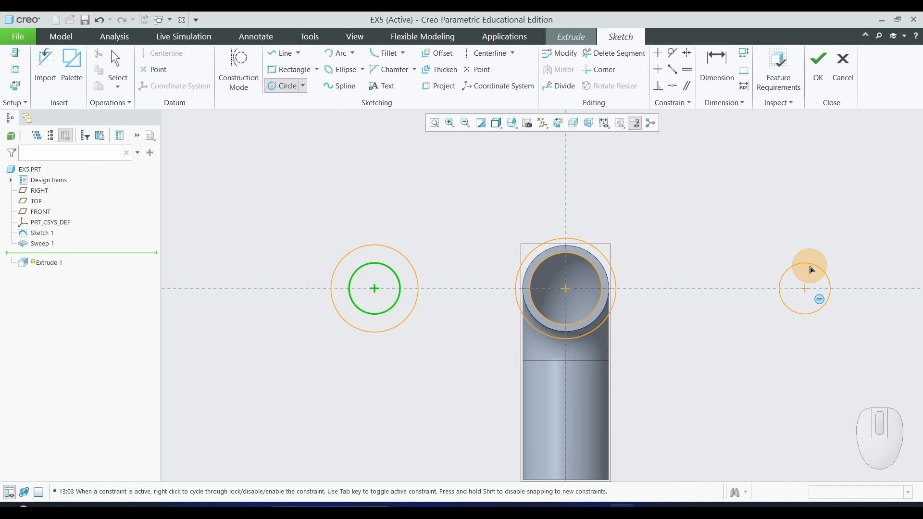
pyautogui.click(812, 270)
pyautogui.click(806, 287)
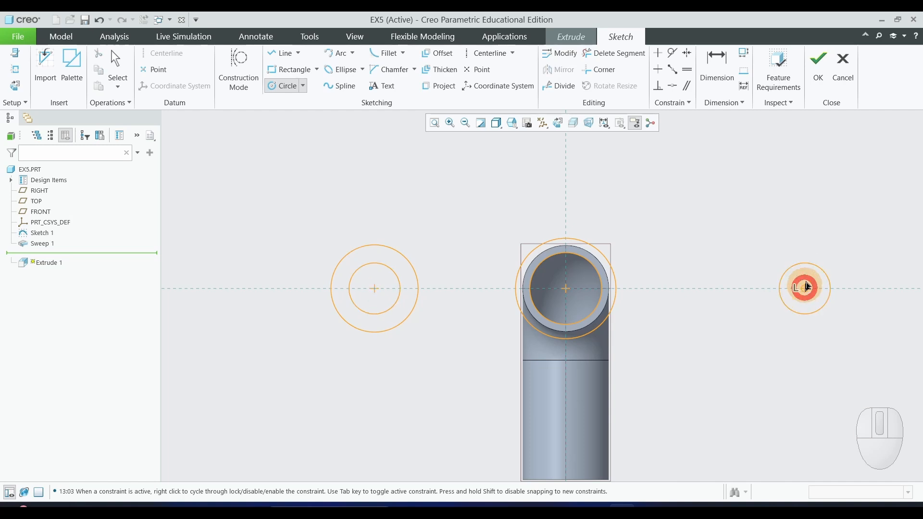
pyautogui.click(824, 255)
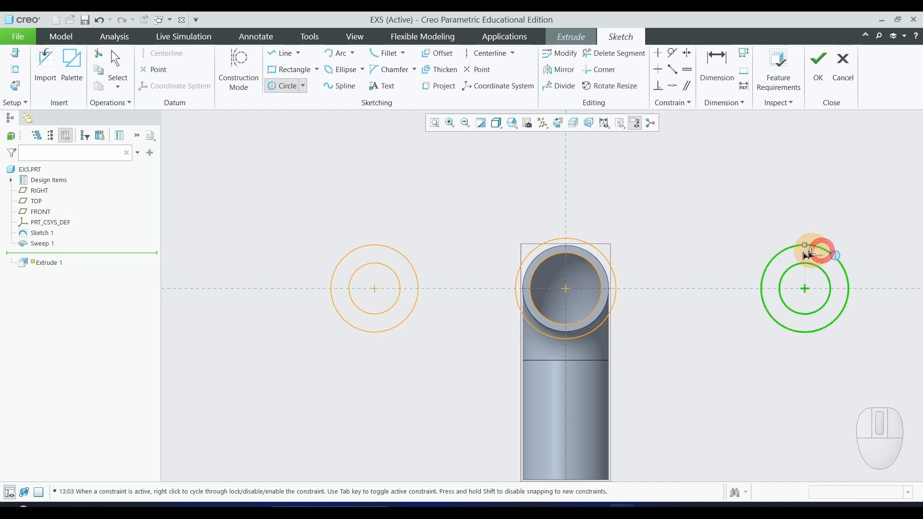
pyautogui.middleClick(749, 221)
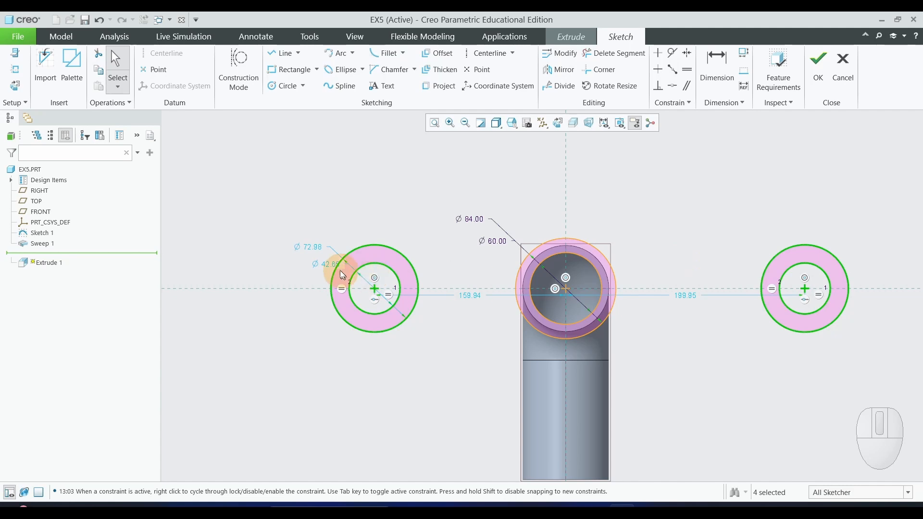
# Set the flange ear's outer circle diameter to 60 mm and its hole circle diameter to 20 mm.
pyautogui.doubleClick(314, 251)
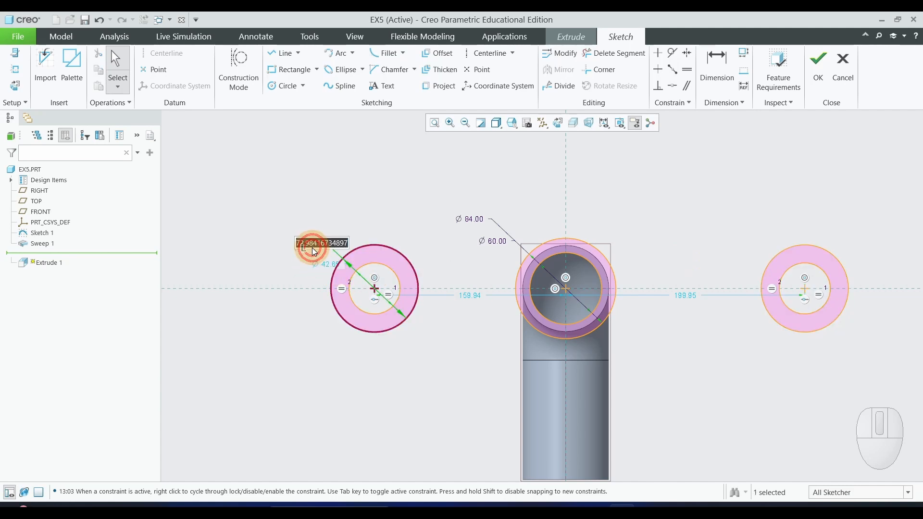
pyautogui.press('Return')
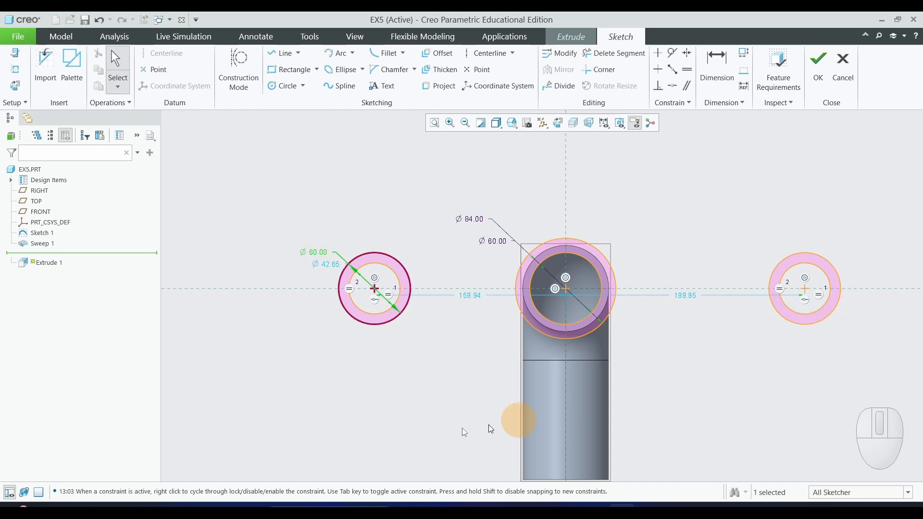
pyautogui.doubleClick(331, 267)
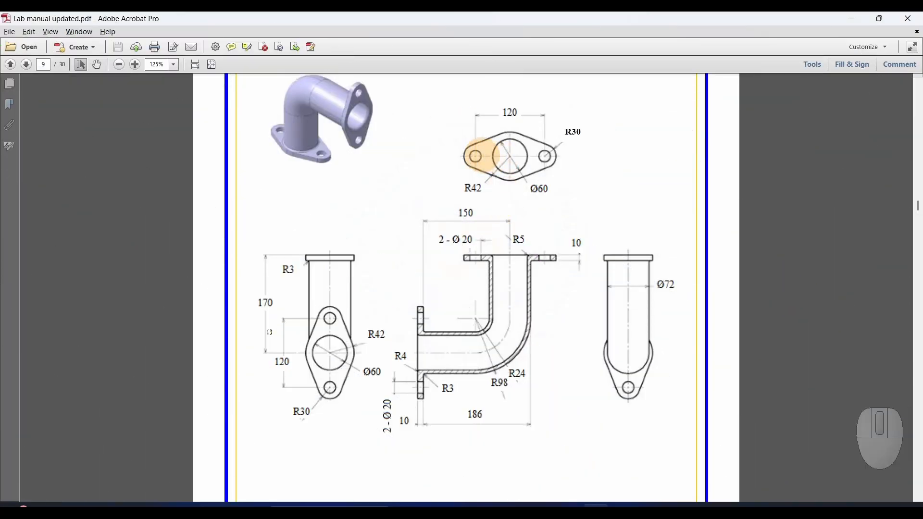
# Check the hole spacing in the PDF drawing and set the left circle pair's distance from the pipe centre to 60 mm.
pyautogui.hotkey('ctrl', '2')
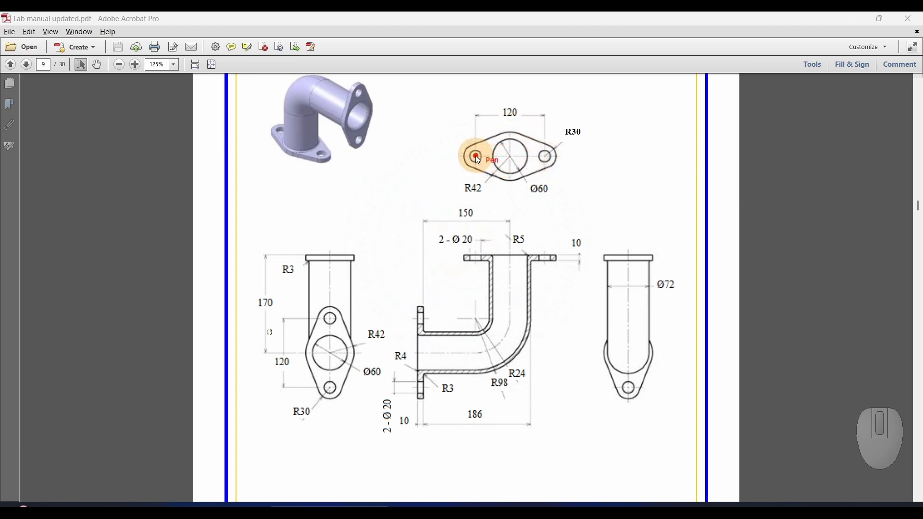
pyautogui.moveTo(515, 138); pyautogui.dragTo(514, 169)
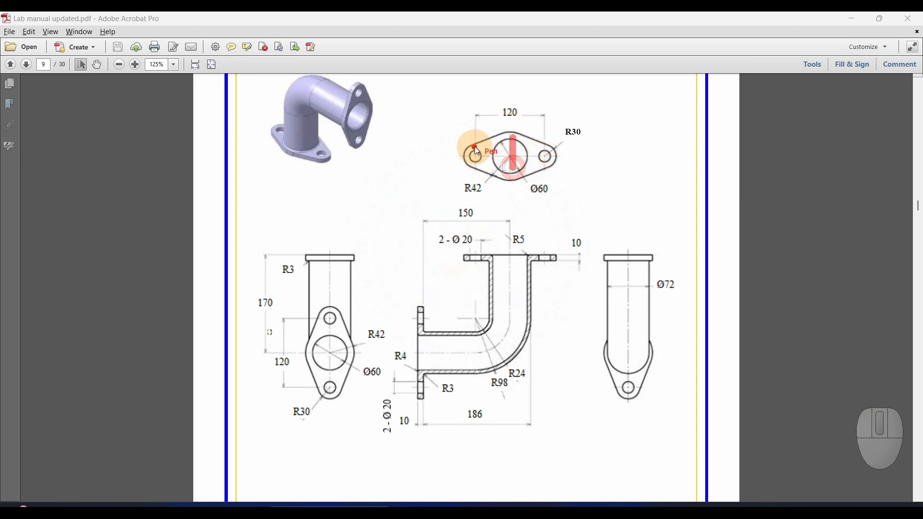
pyautogui.moveTo(475, 144); pyautogui.dragTo(474, 163)
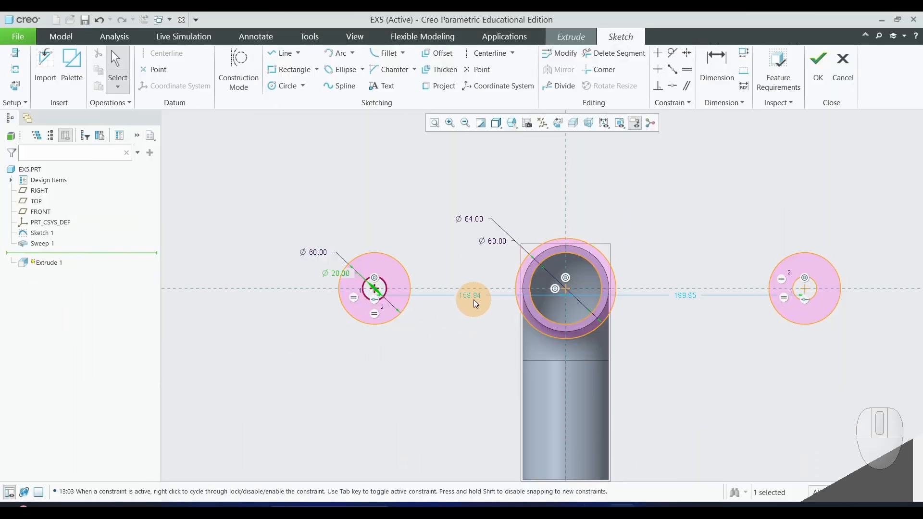
pyautogui.click(472, 297)
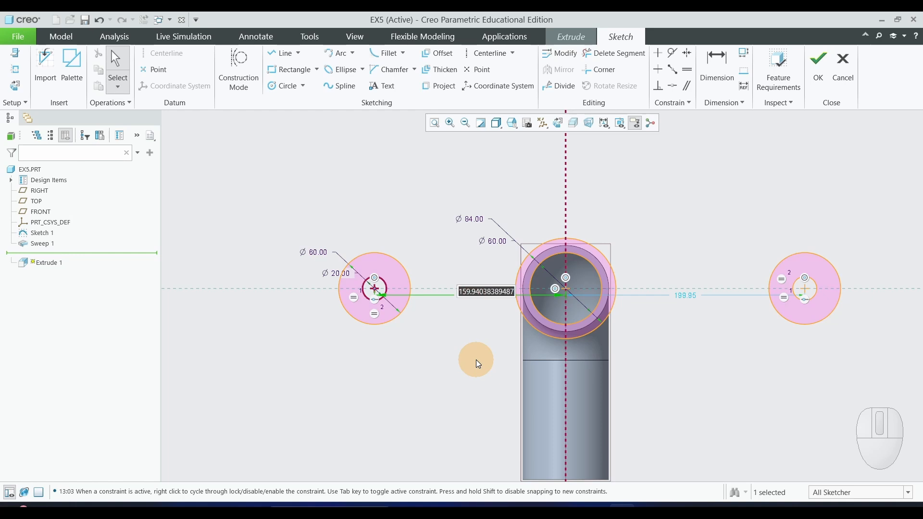
pyautogui.write('60')
pyautogui.press('Return')
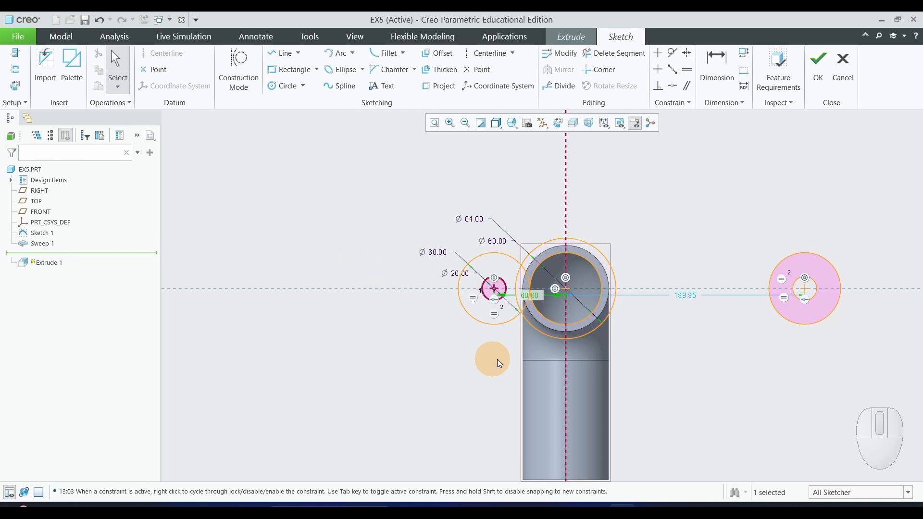
# Set the right circle pair's distance from the pipe centre to 60 mm.
pyautogui.doubleClick(688, 296)
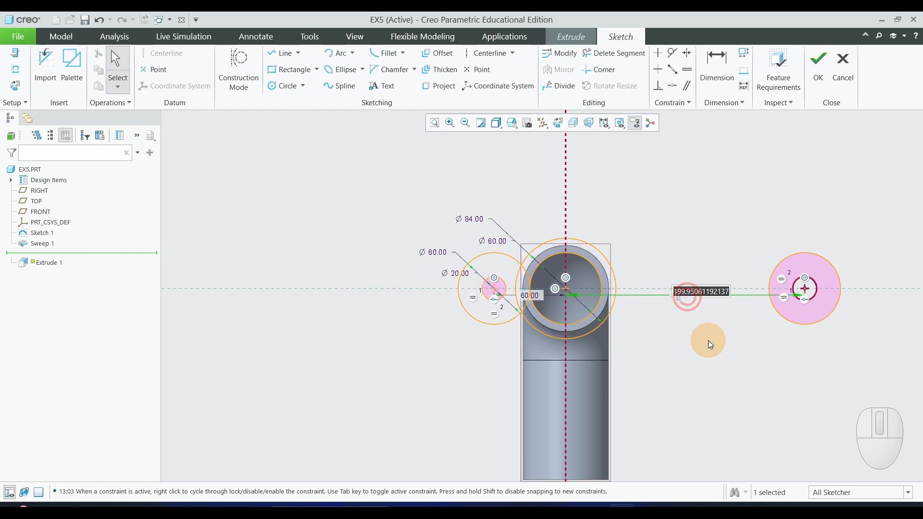
pyautogui.write('60')
pyautogui.press('Return')
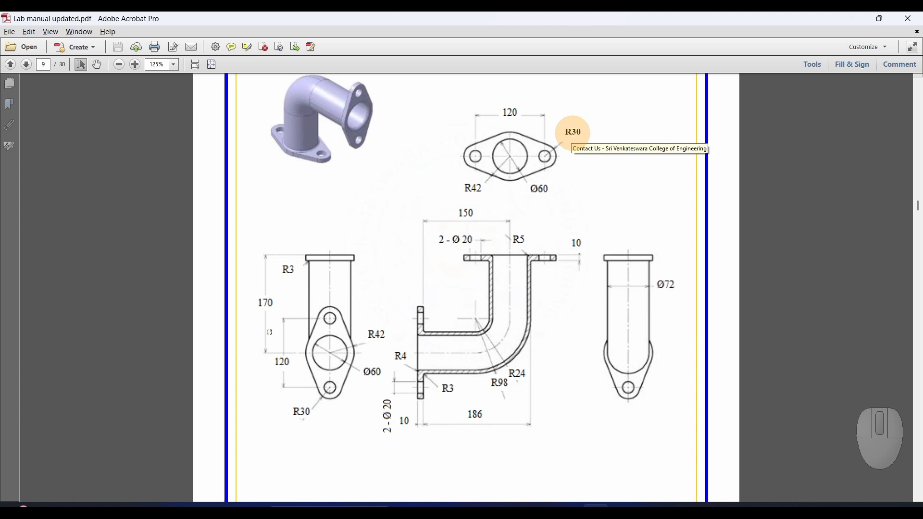
# Review the ear radius callout in the PDF drawing and change the ears' outer circle diameter to 30 mm.
pyautogui.moveTo(569, 133); pyautogui.dragTo(577, 166)
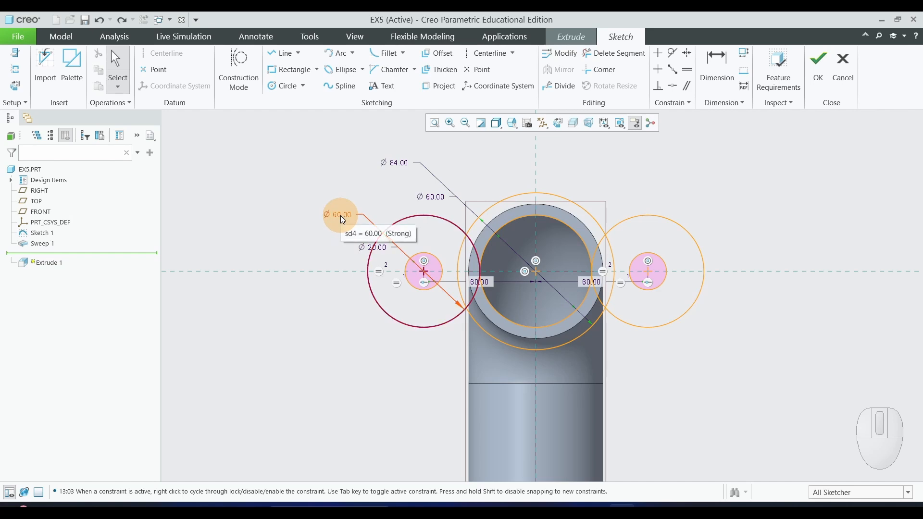
pyautogui.doubleClick(340, 215)
pyautogui.write('30')
pyautogui.press('Return')
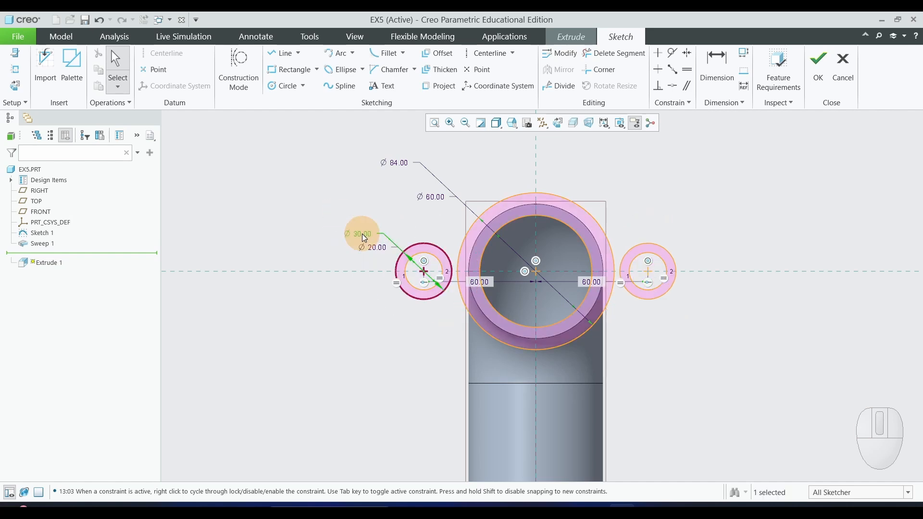
# Sketch a line from the upper side of the left ear's outer circle to the upper side of the 84 mm flange circle.
pyautogui.scroll(-1, 361, 331)
pyautogui.scroll(1, 361, 331)
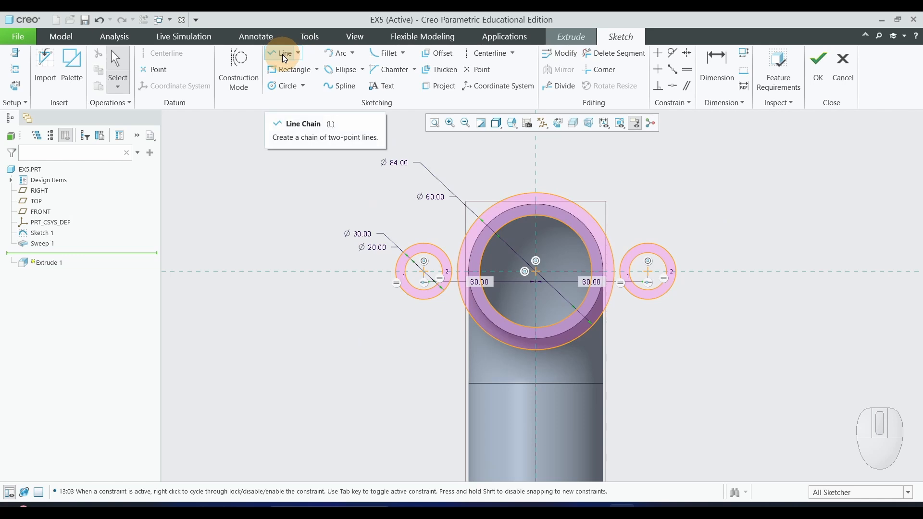
pyautogui.click(283, 54)
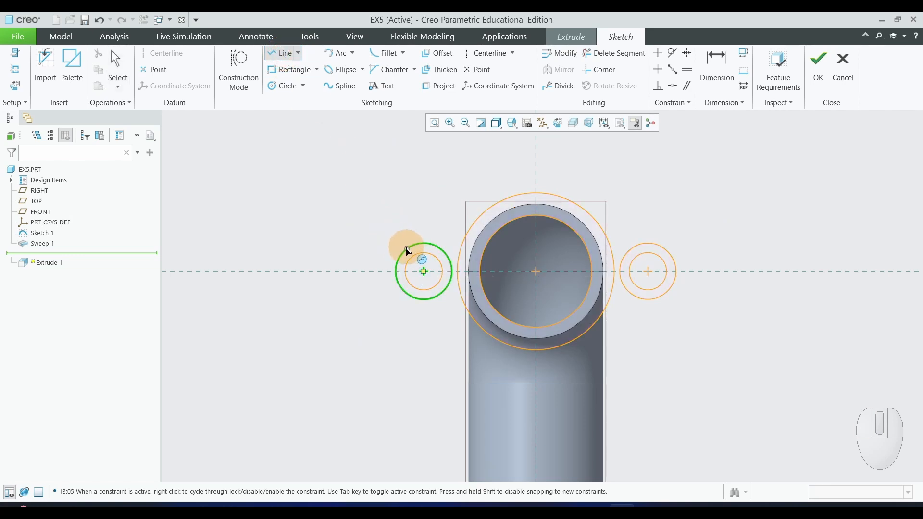
pyautogui.click(403, 254)
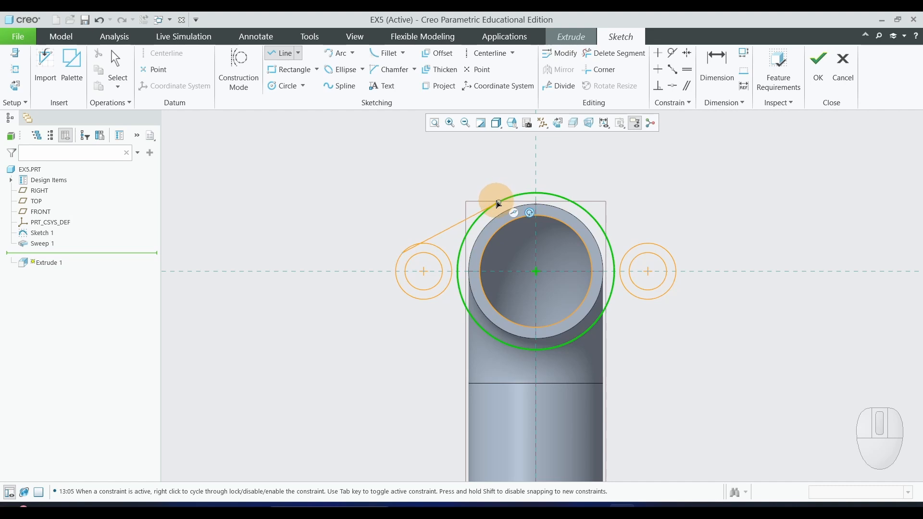
pyautogui.scroll(-3, 392, 236)
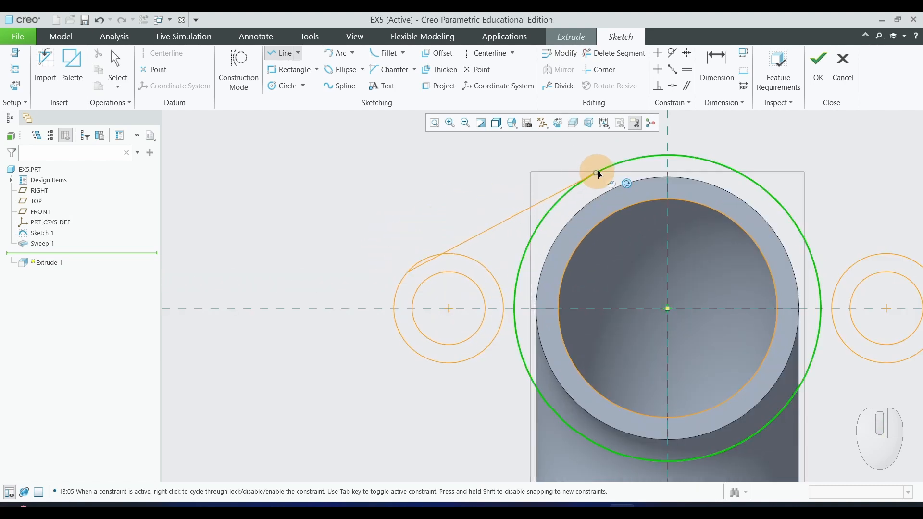
pyautogui.click(635, 161)
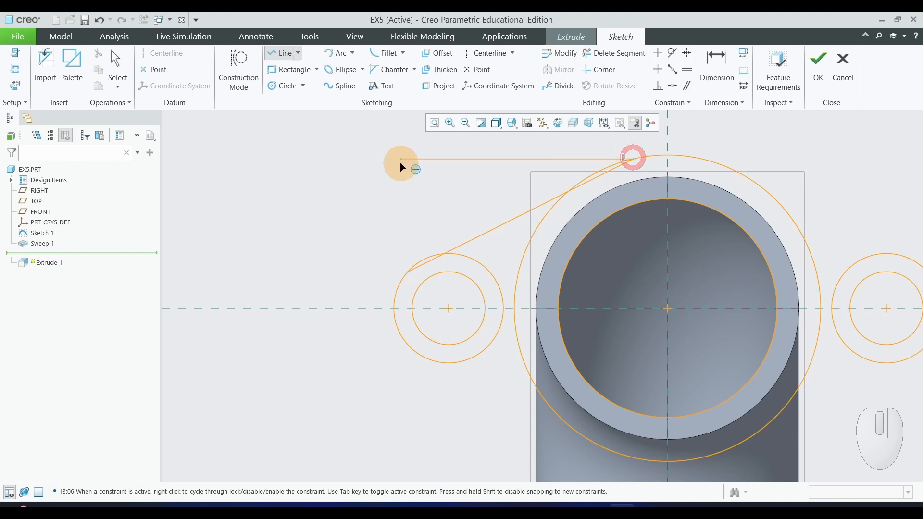
pyautogui.middleClick(423, 211)
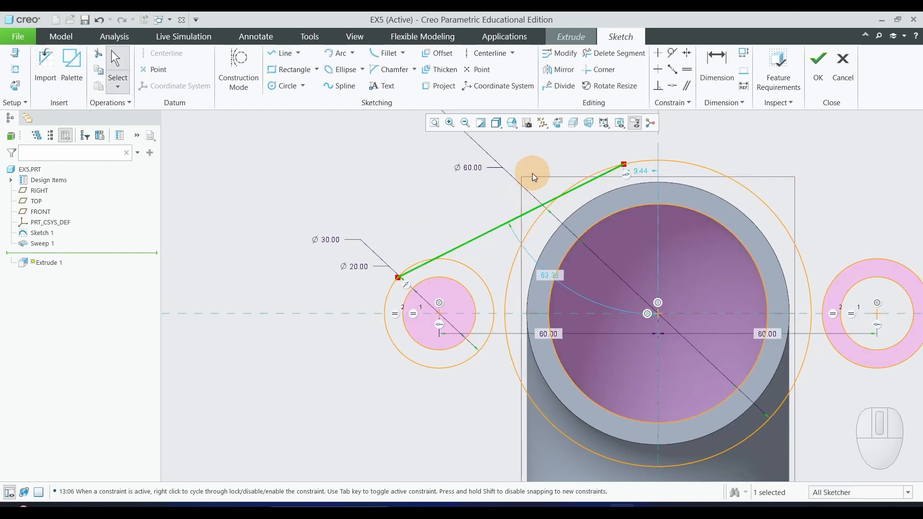
# Make the upper left line tangent to the 84 mm flange circle and to the left ear's outer circle.
pyautogui.click(676, 56)
pyautogui.click(533, 210)
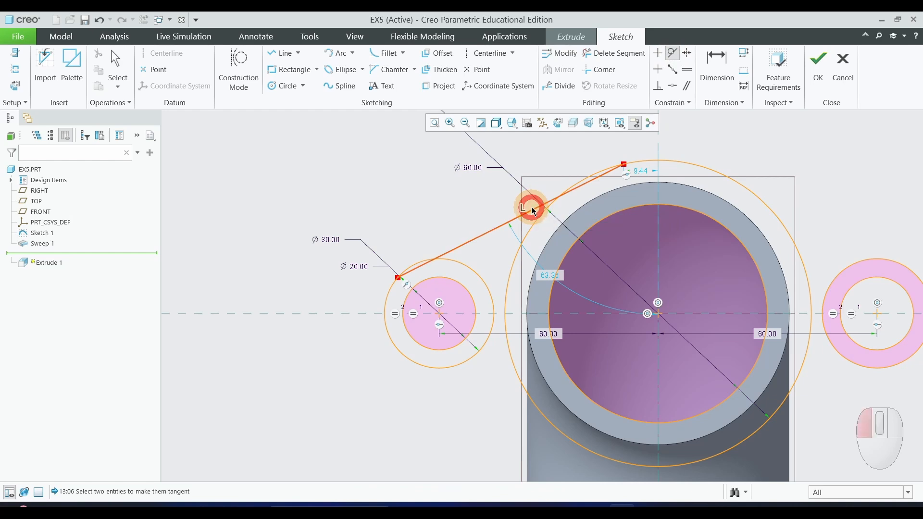
pyautogui.click(590, 176)
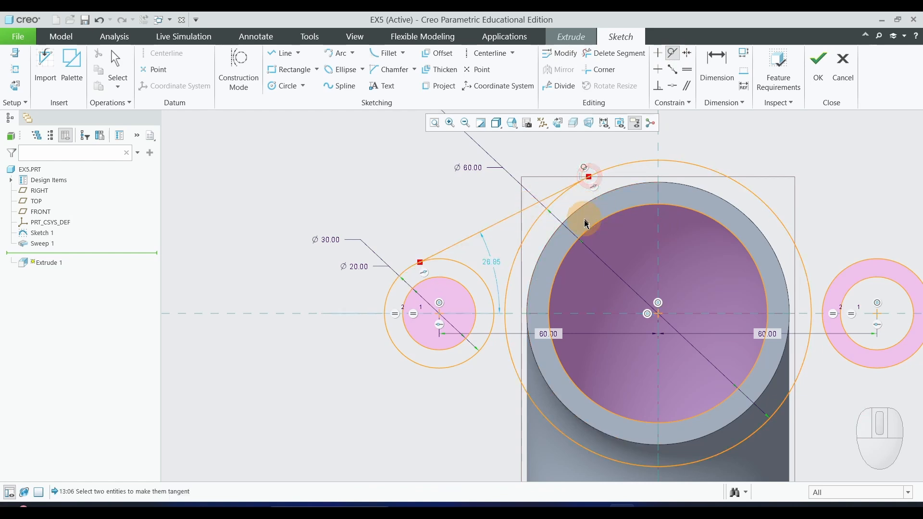
pyautogui.scroll(-2, 454, 280)
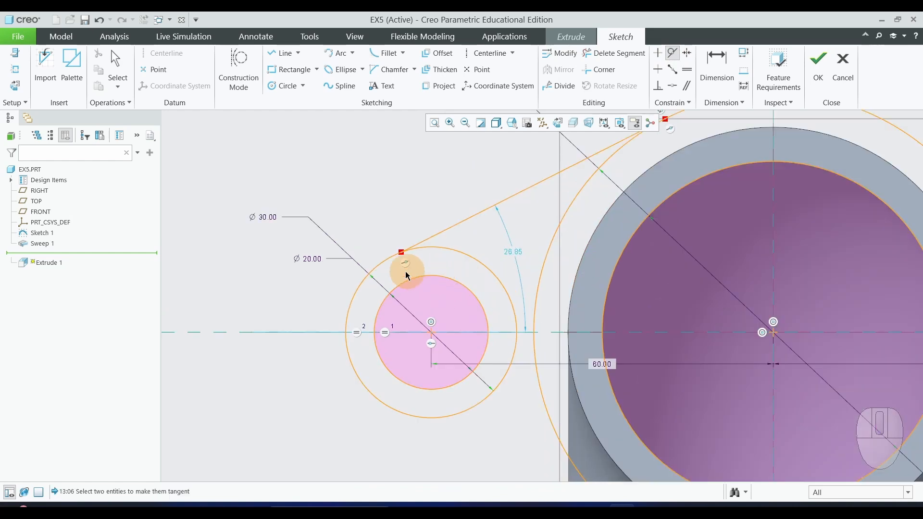
pyautogui.click(444, 249)
pyautogui.click(444, 234)
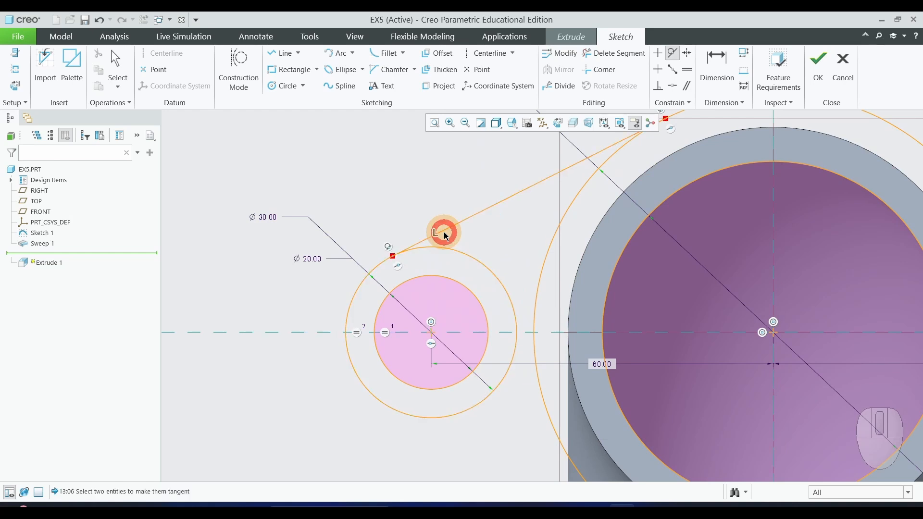
# Sketch a line from the upper right of the 84 mm flange circle to the upper side of the right ear's outer circle.
pyautogui.scroll(2, 406, 268)
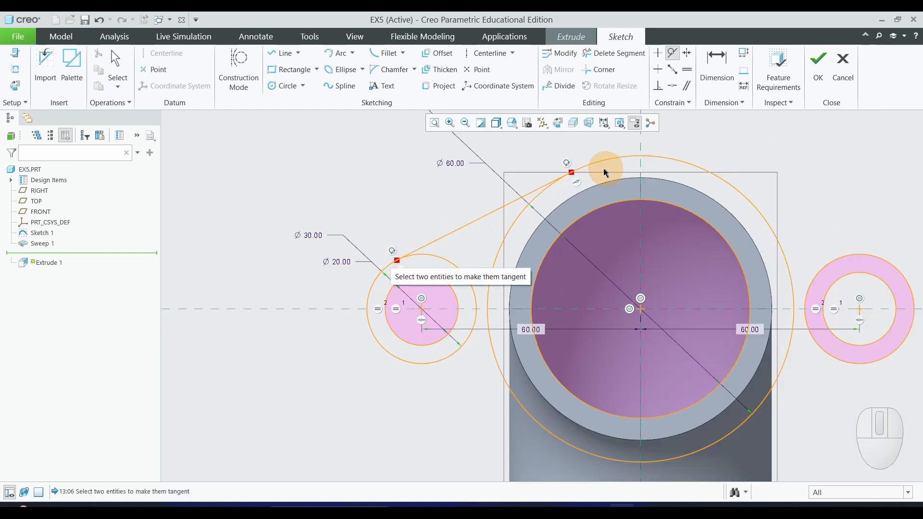
pyautogui.scroll(2, 305, 224)
pyautogui.scroll(-2, 378, 292)
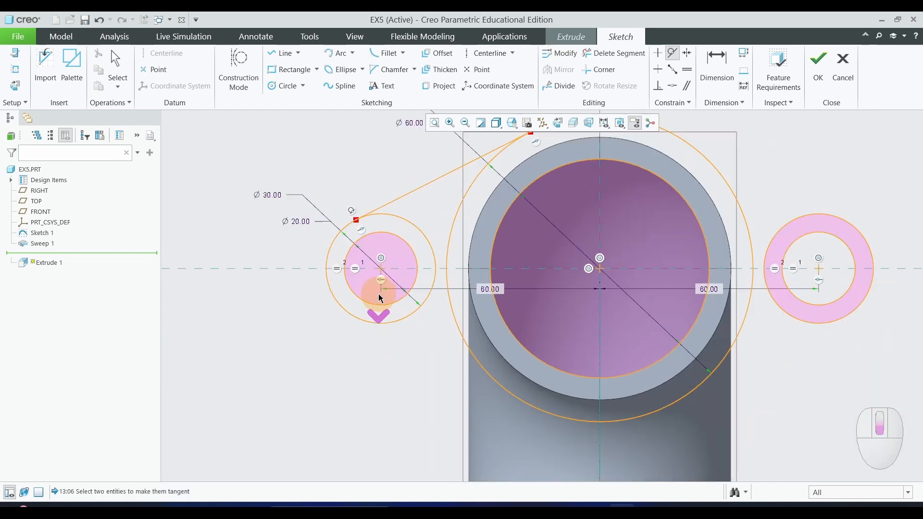
pyautogui.scroll(1, 374, 336)
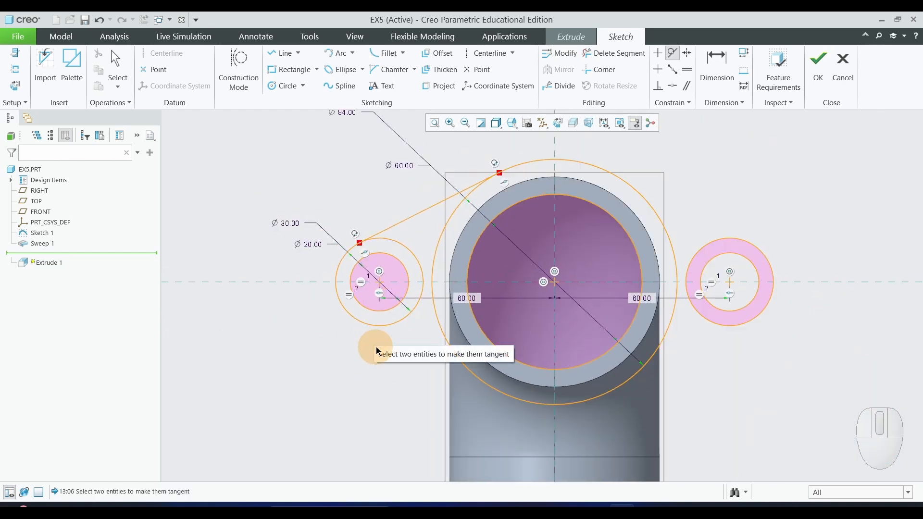
pyautogui.click(281, 54)
pyautogui.click(632, 185)
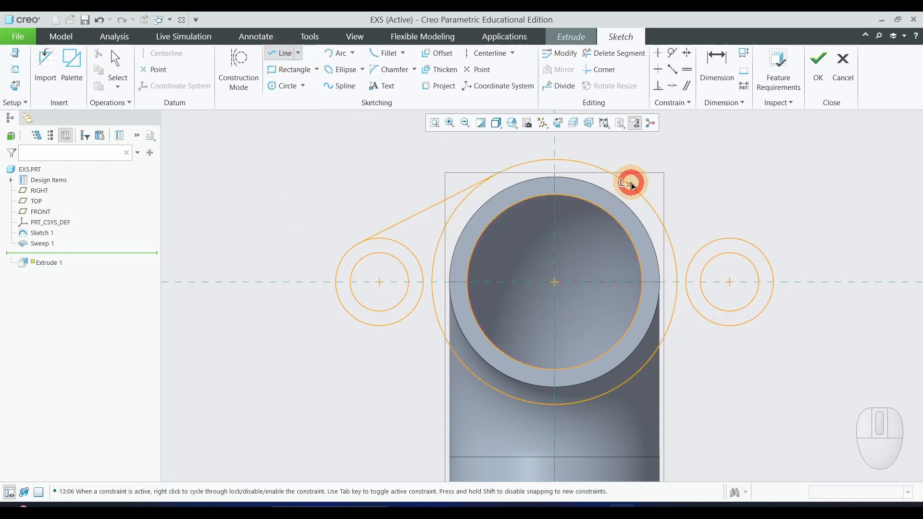
pyautogui.click(743, 237)
pyautogui.middleClick(873, 243)
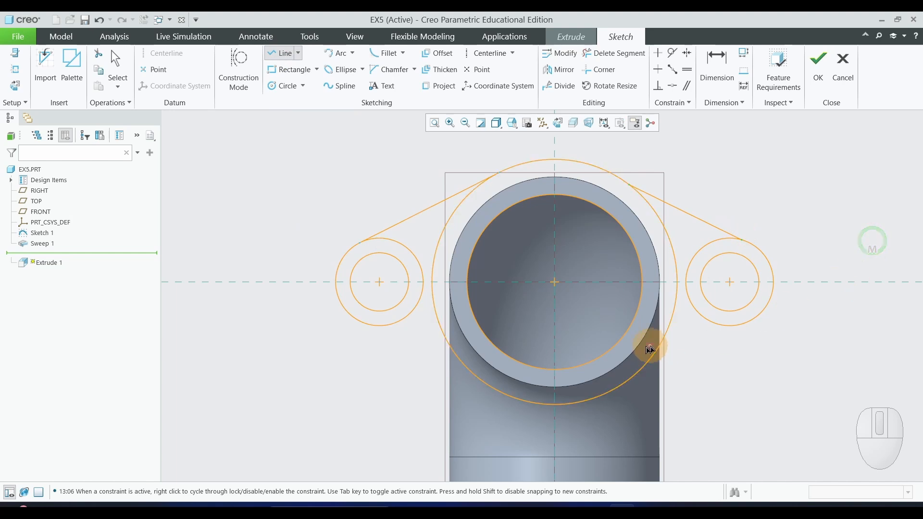
# Sketch a line from the lower right of the 84 mm flange circle to the underside of the right ear's outer circle.
pyautogui.click(619, 387)
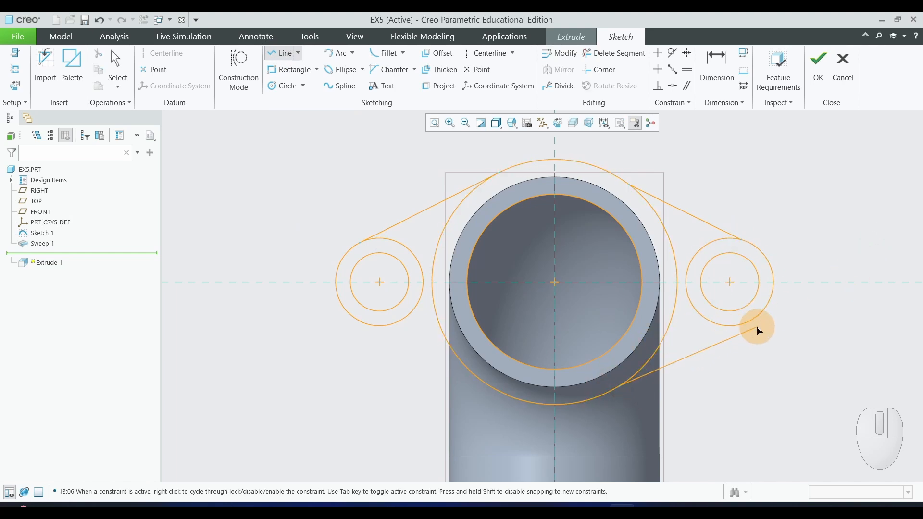
pyautogui.scroll(-4, 709, 326)
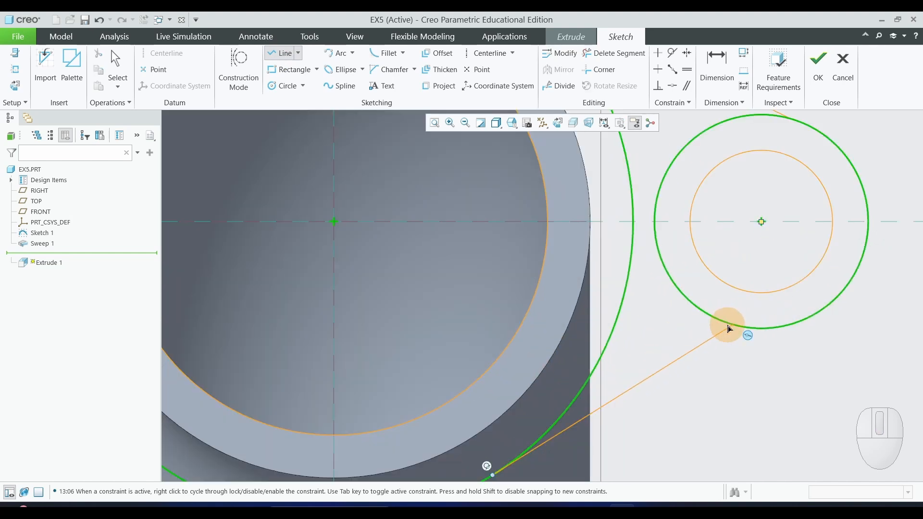
pyautogui.click(702, 311)
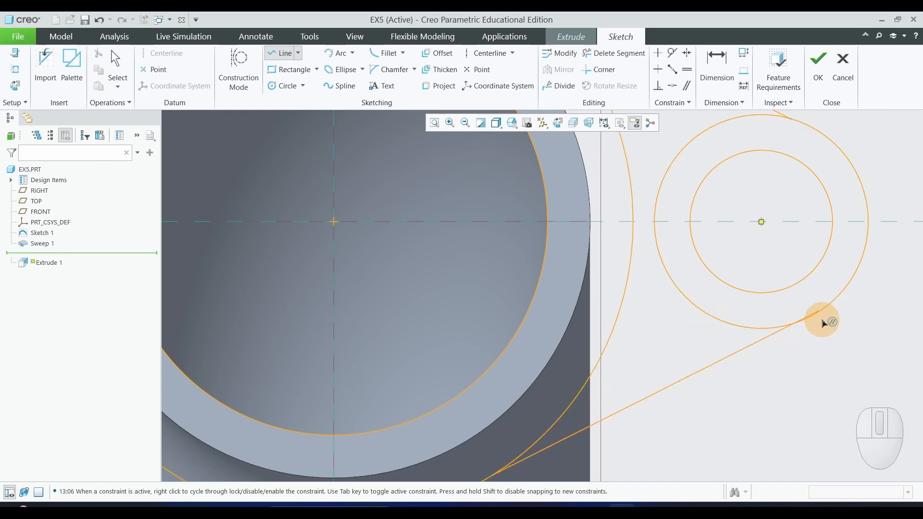
pyautogui.click(823, 320)
pyautogui.scroll(4, 832, 366)
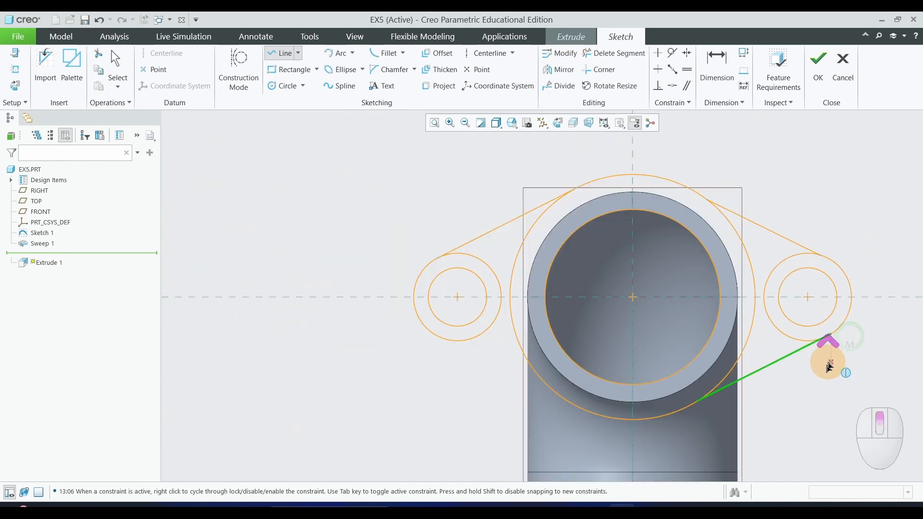
# Sketch a line from the lower left of the 84 mm flange circle to the underside of the left ear's outer circle.
pyautogui.click(586, 414)
pyautogui.click(438, 340)
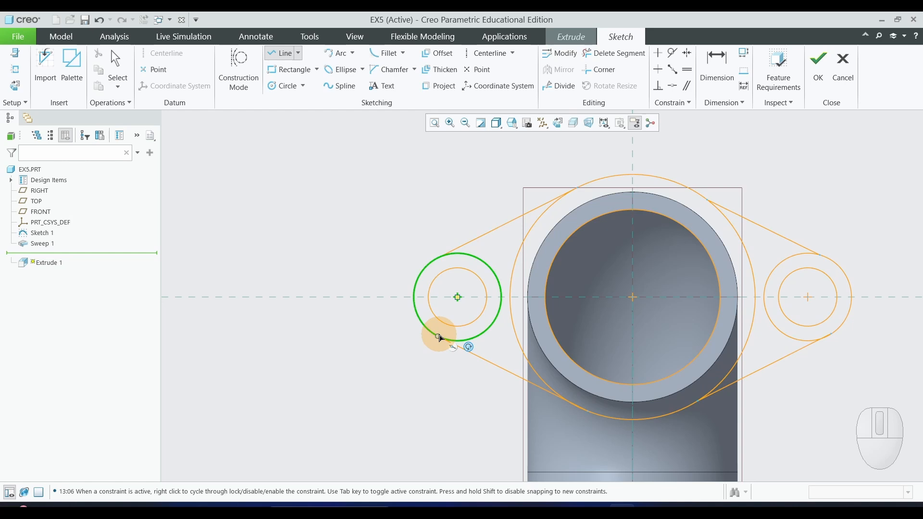
pyautogui.click(439, 335)
pyautogui.middleClick(421, 386)
pyautogui.middleClick(420, 386)
# Apply a tangent constraint between the lower left line and the left ear's outer circle.
pyautogui.scroll(2, 391, 391)
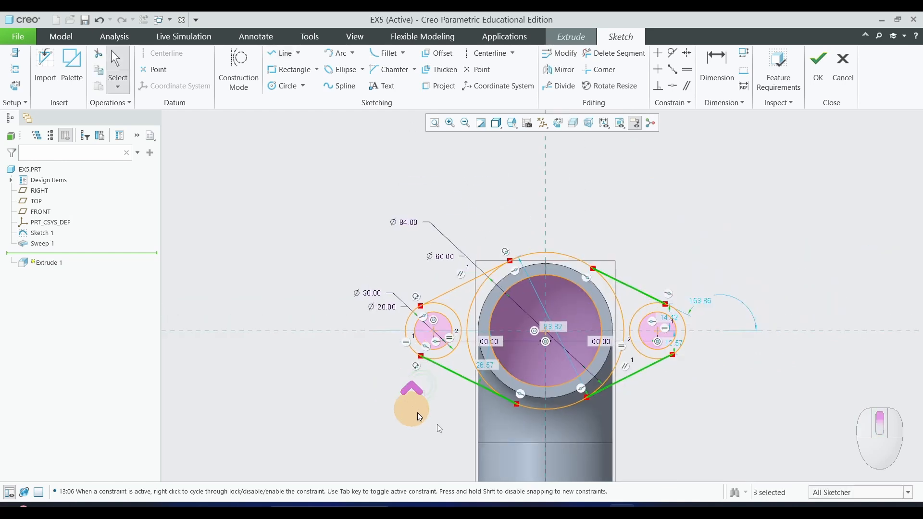
pyautogui.scroll(-3, 440, 427)
pyautogui.scroll(-1, 432, 383)
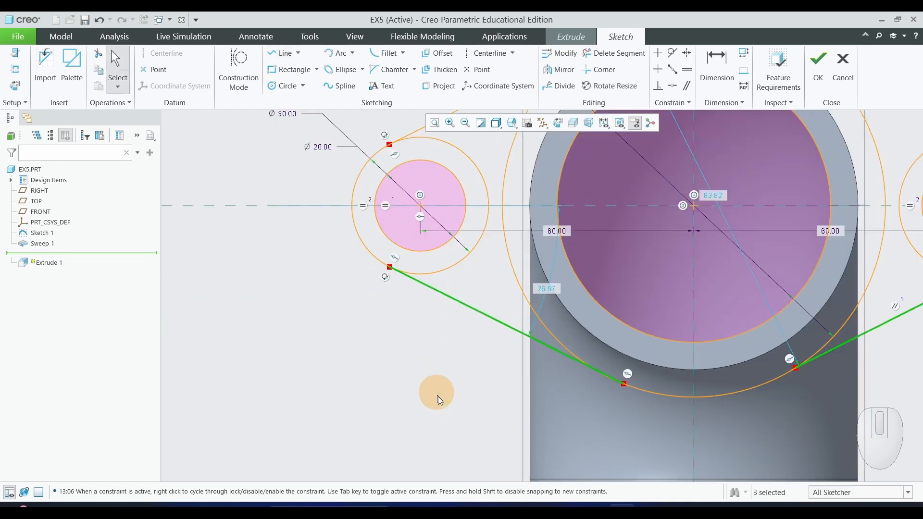
pyautogui.scroll(1, 438, 387)
pyautogui.scroll(-1, 443, 391)
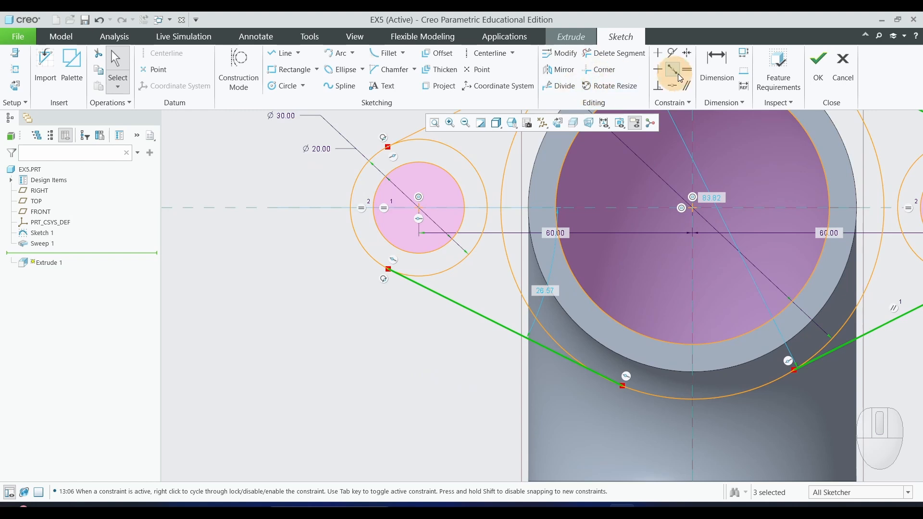
pyautogui.click(673, 52)
pyautogui.scroll(-1, 417, 287)
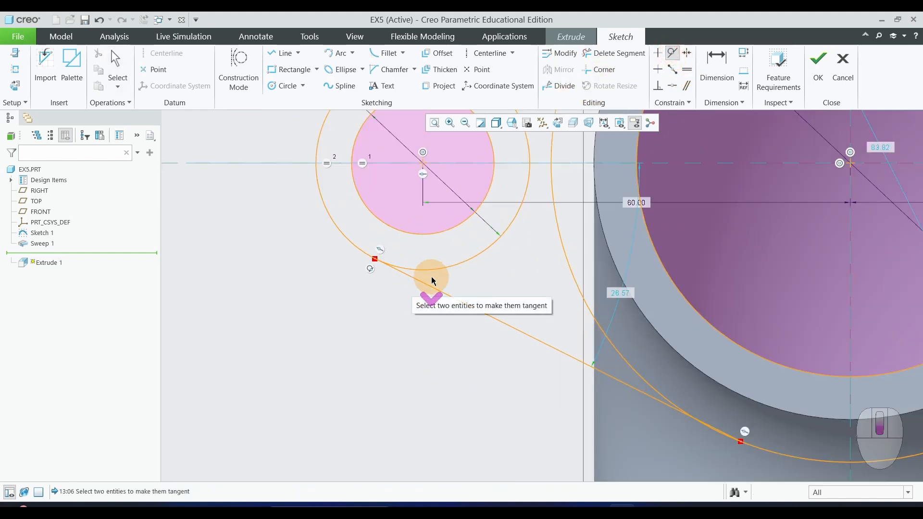
pyautogui.click(440, 266)
pyautogui.click(438, 290)
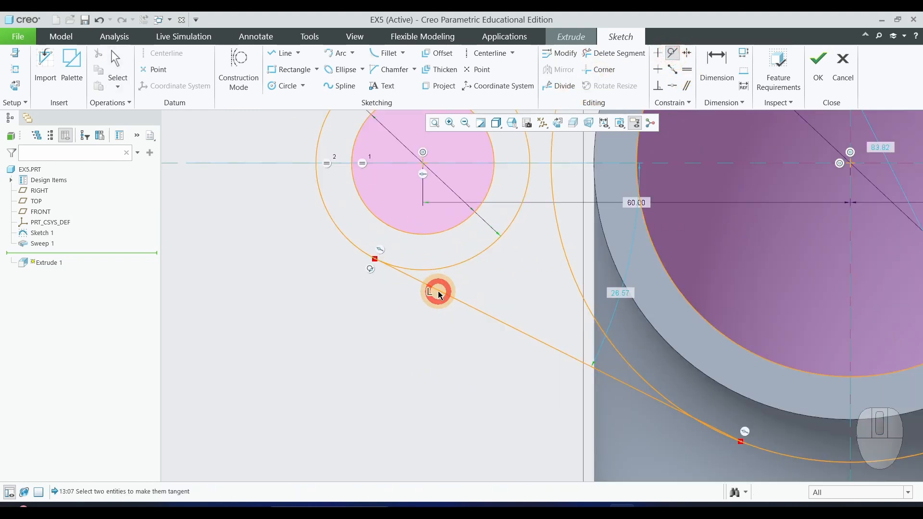
# Make the lower left line tangent to the 84 mm flange circle.
pyautogui.scroll(2, 361, 312)
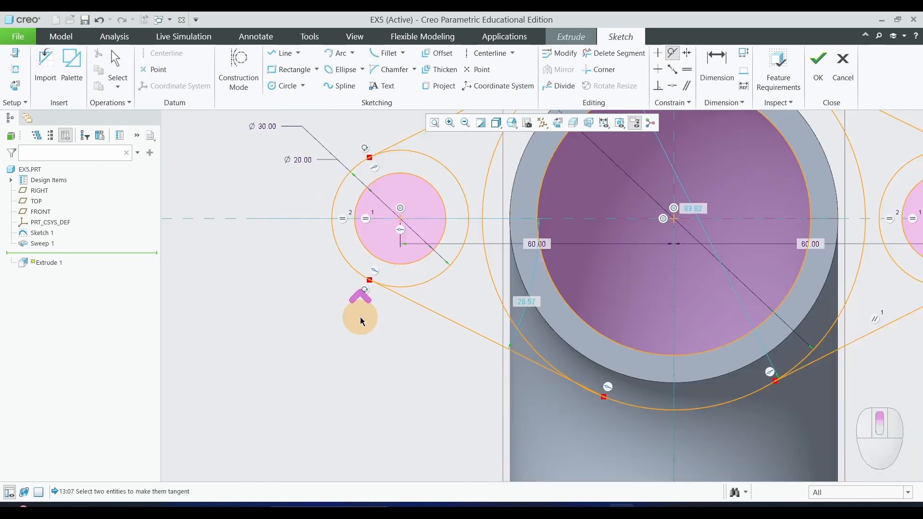
pyautogui.scroll(1, 486, 412)
pyautogui.scroll(-3, 664, 402)
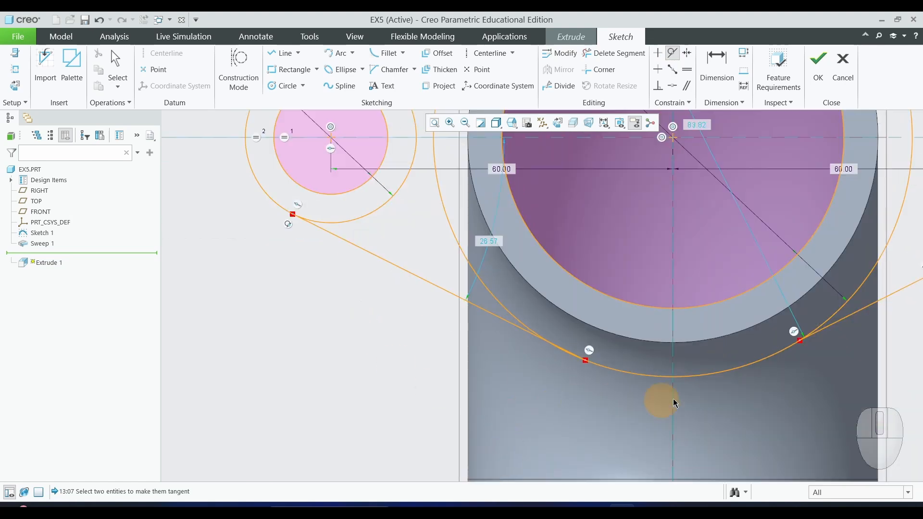
pyautogui.click(505, 308)
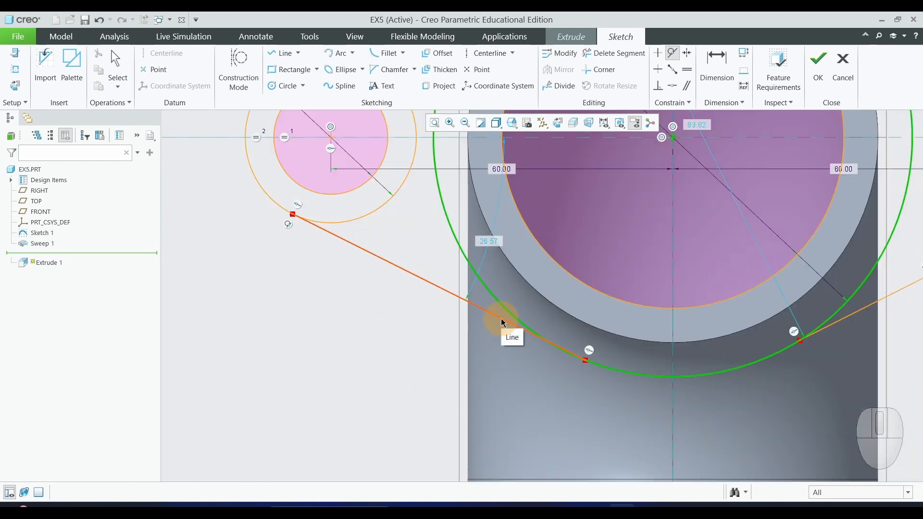
pyautogui.click(501, 319)
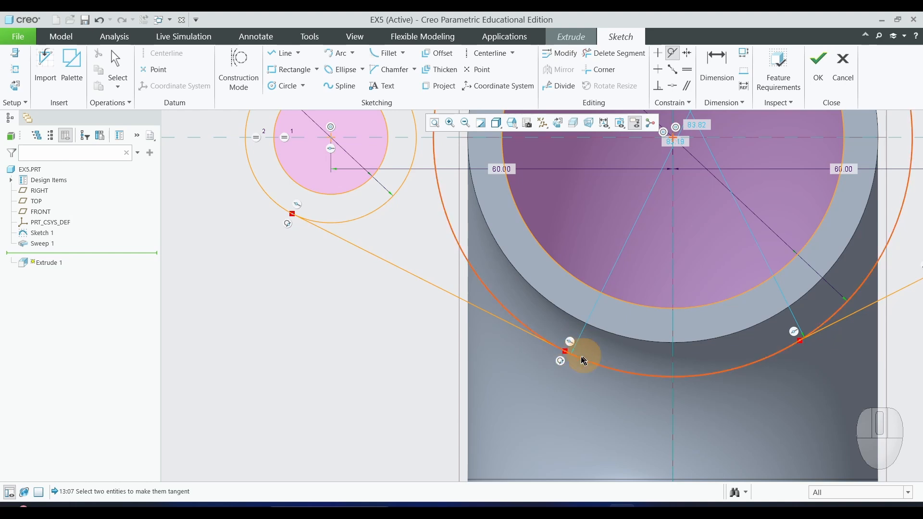
# Make the upper right line tangent to the 84 mm flange circle and to the right ear's outer circle.
pyautogui.scroll(3, 409, 373)
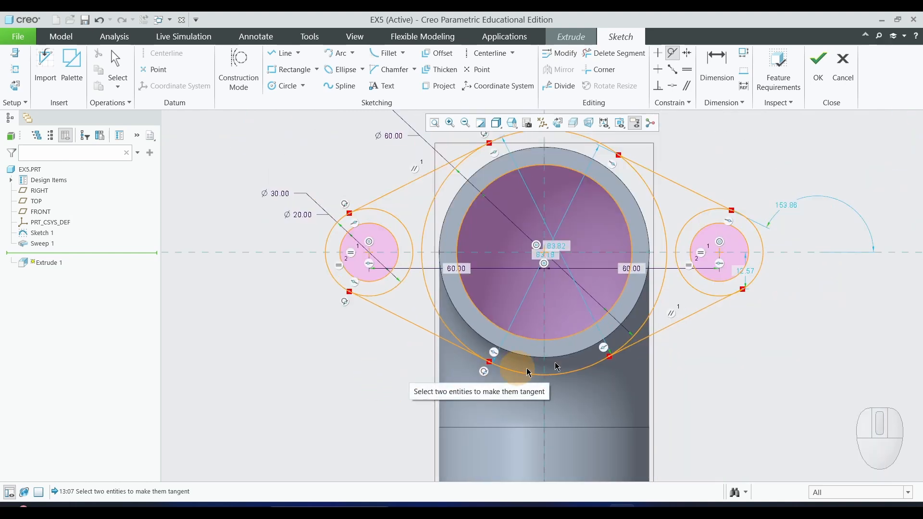
pyautogui.scroll(-1, 651, 151)
pyautogui.scroll(1, 670, 168)
pyautogui.scroll(-1, 669, 168)
pyautogui.scroll(-1, 664, 173)
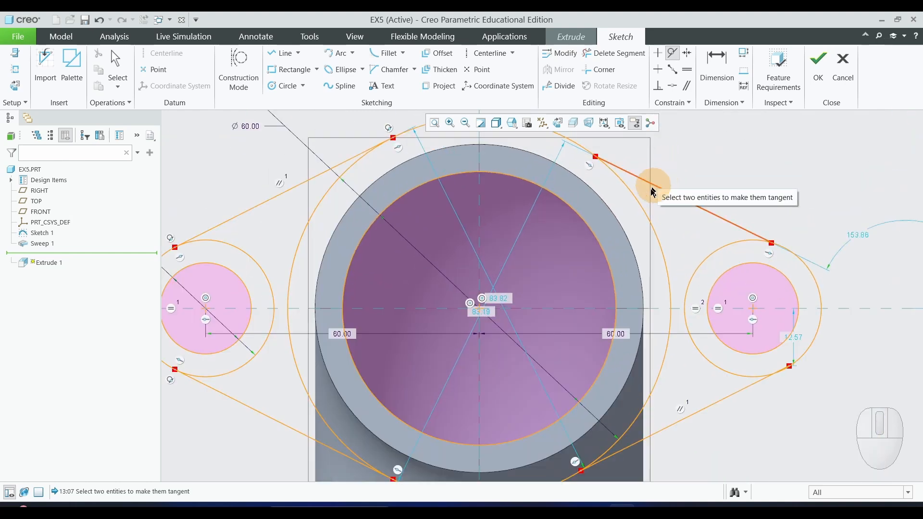
pyautogui.scroll(1, 645, 182)
pyautogui.scroll(-1, 643, 210)
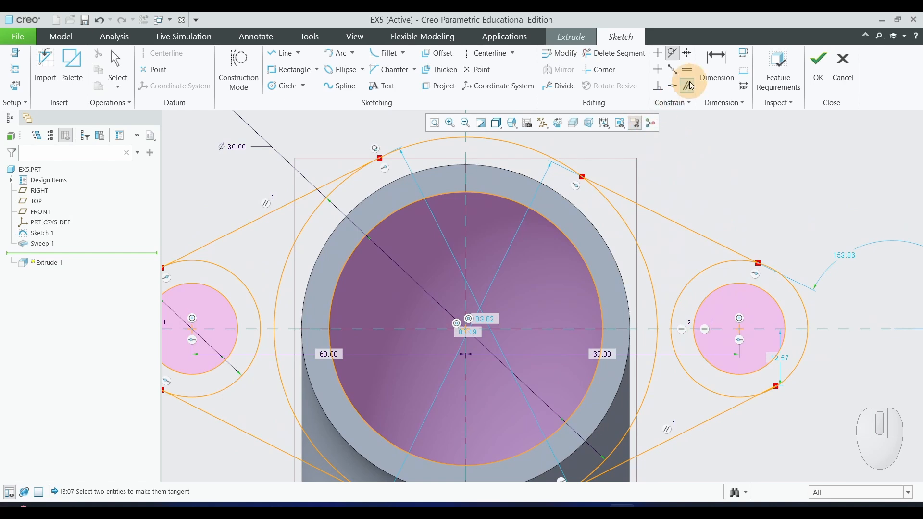
pyautogui.click(659, 211)
pyautogui.click(631, 226)
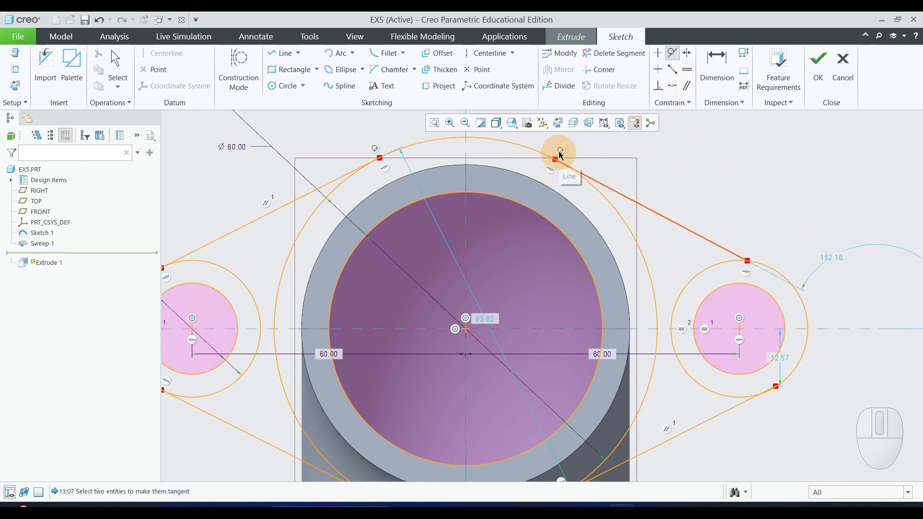
pyautogui.click(709, 271)
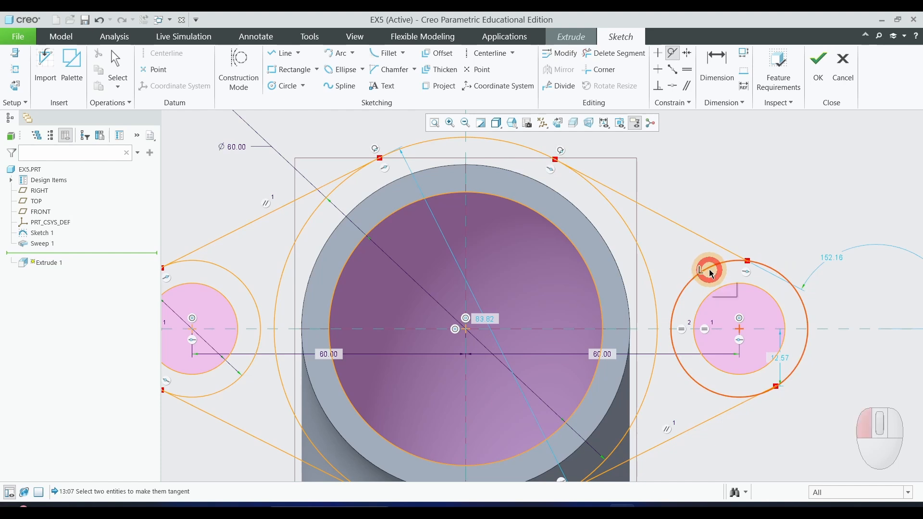
pyautogui.click(722, 253)
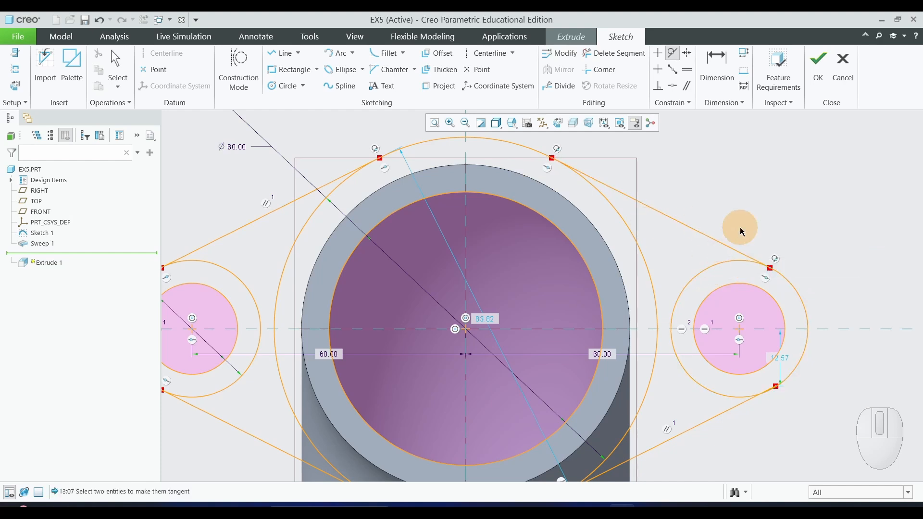
# Make the lower right line tangent to the 84 mm flange circle.
pyautogui.scroll(-2, 697, 249)
pyautogui.scroll(4, 695, 391)
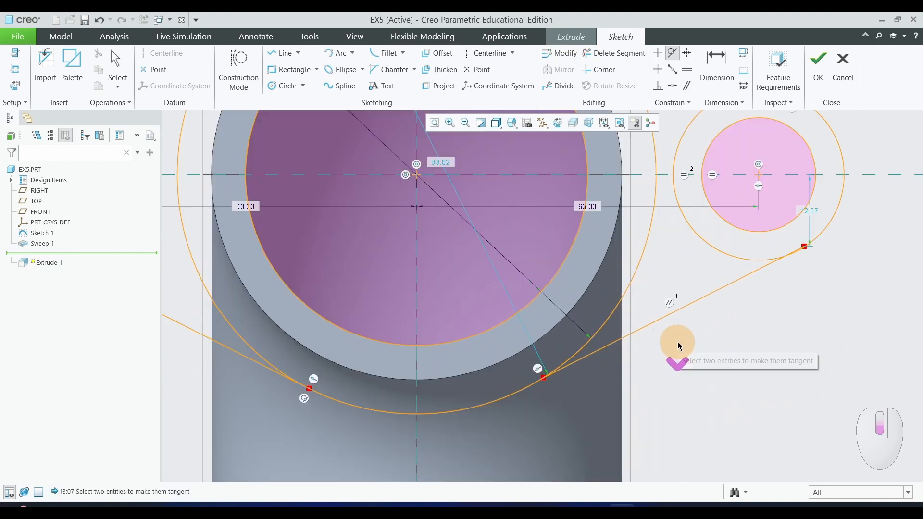
pyautogui.click(581, 355)
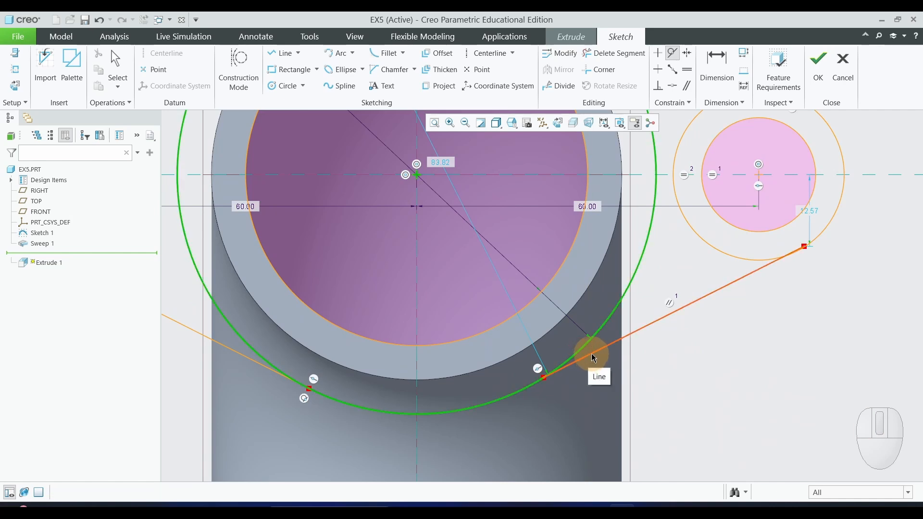
pyautogui.click(594, 357)
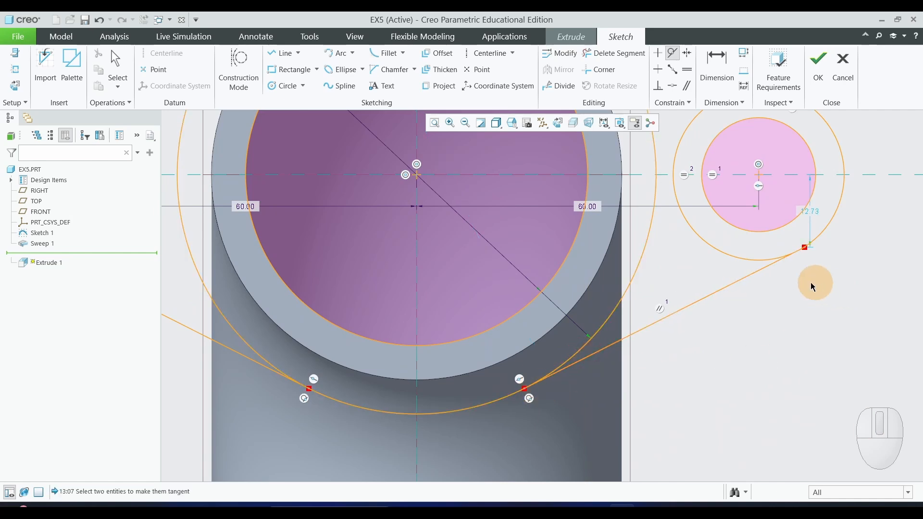
# Make the lower right line tangent to the right ear's outer circle, deleting the conflicting parallel constraint.
pyautogui.click(750, 263)
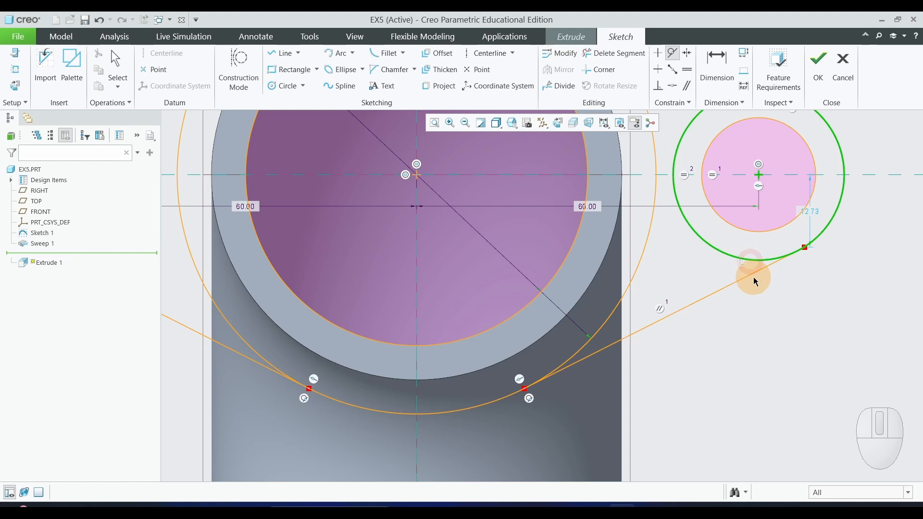
pyautogui.click(755, 274)
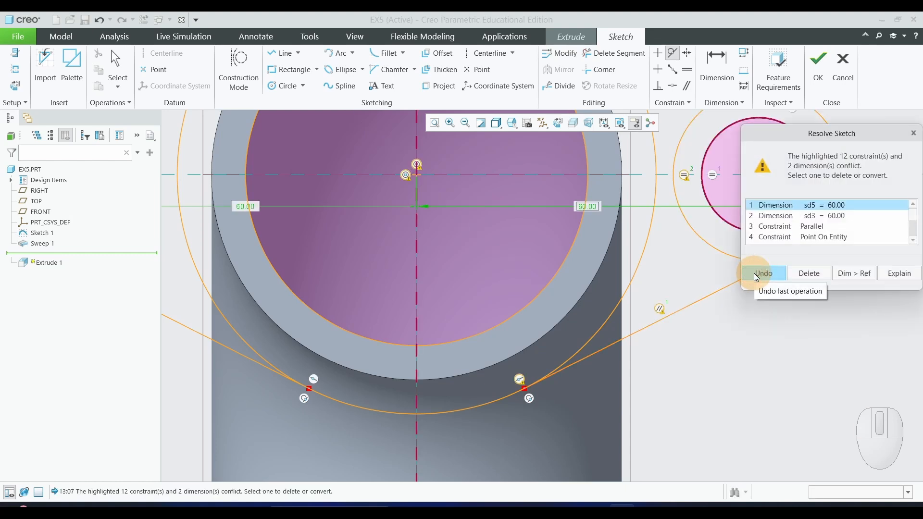
pyautogui.click(822, 136)
pyautogui.moveTo(822, 136)
pyautogui.mouseDown()
pyautogui.moveTo(406, 225)
pyautogui.moveTo(376, 175)
pyautogui.mouseUp()
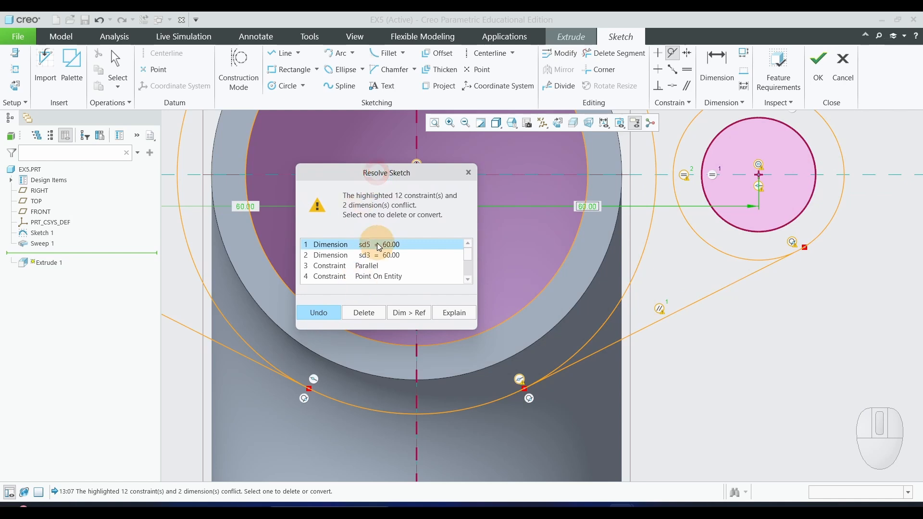
pyautogui.click(359, 266)
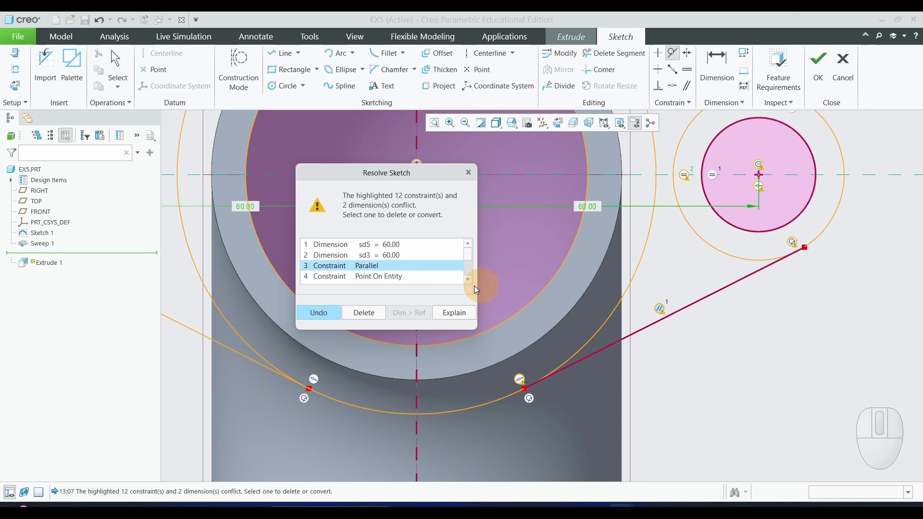
pyautogui.click(375, 313)
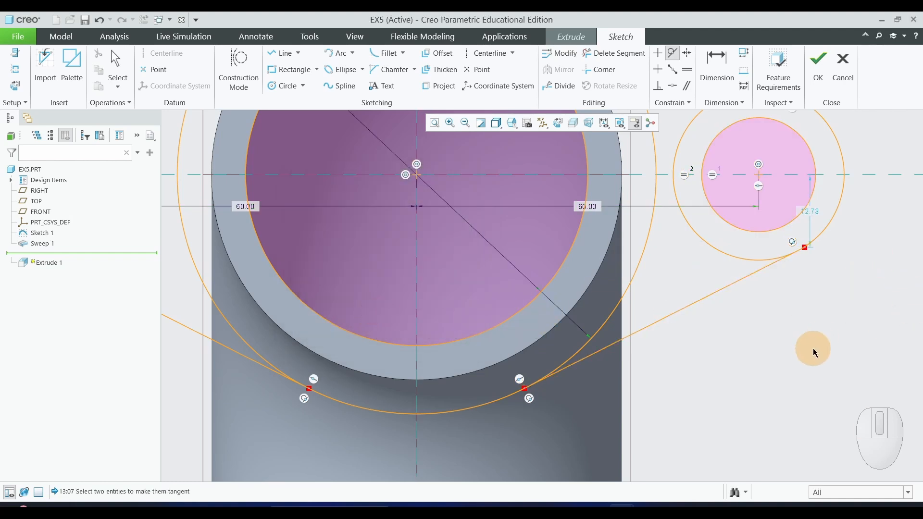
pyautogui.scroll(3, 812, 374)
pyautogui.middleClick(805, 382)
# Trim away the inner arc of the left ear's outer circle and the 84 mm circle's arc between the left tangent lines.
pyautogui.scroll(2, 796, 385)
pyautogui.scroll(-1, 842, 366)
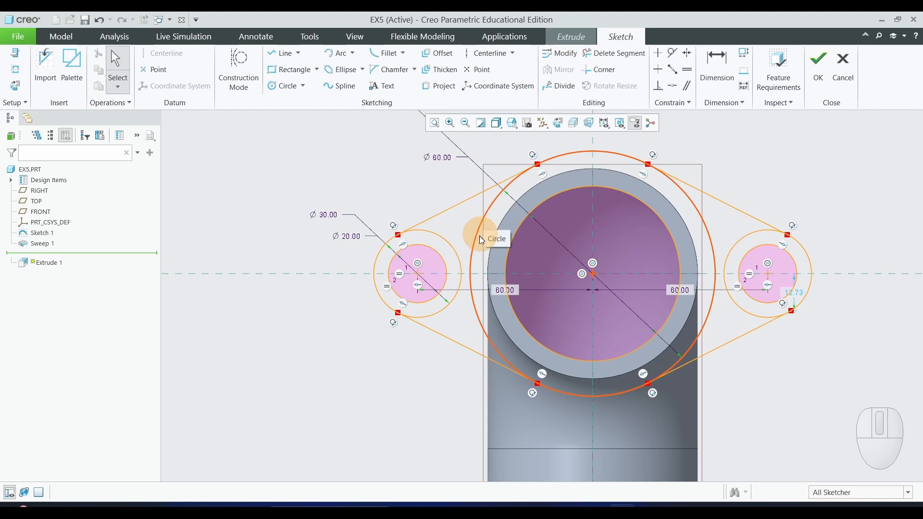
pyautogui.scroll(1, 425, 267)
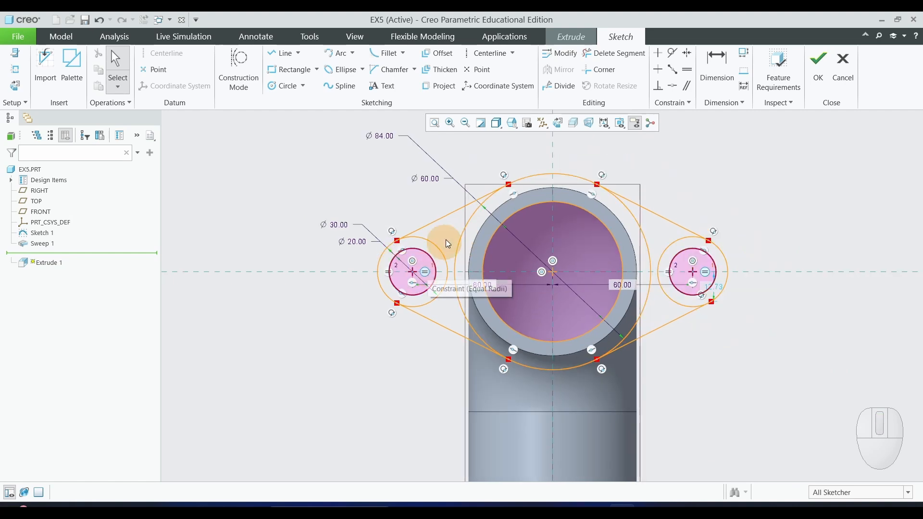
pyautogui.click(616, 55)
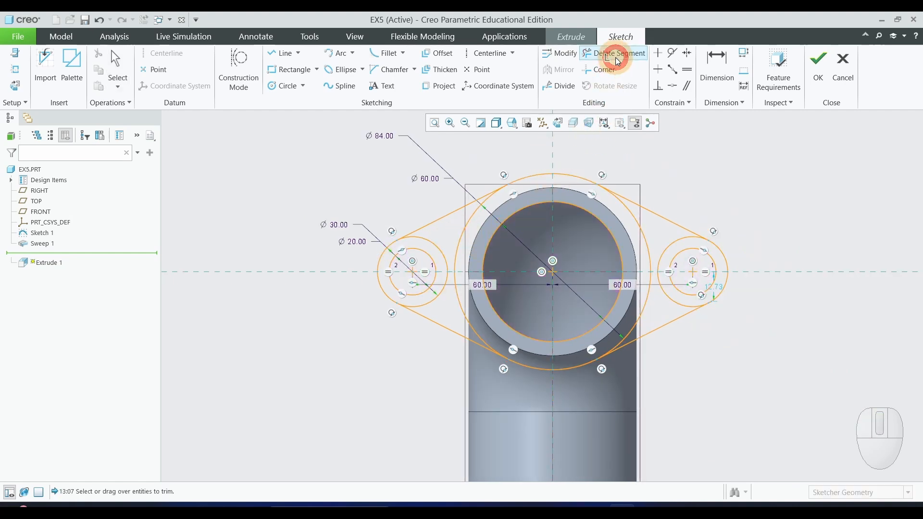
pyautogui.click(435, 248)
pyautogui.click(443, 295)
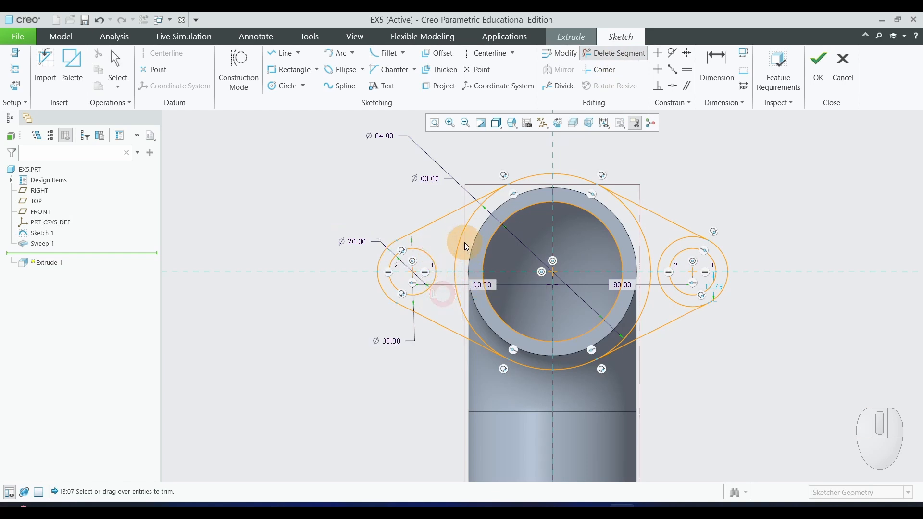
pyautogui.click(463, 237)
pyautogui.click(457, 302)
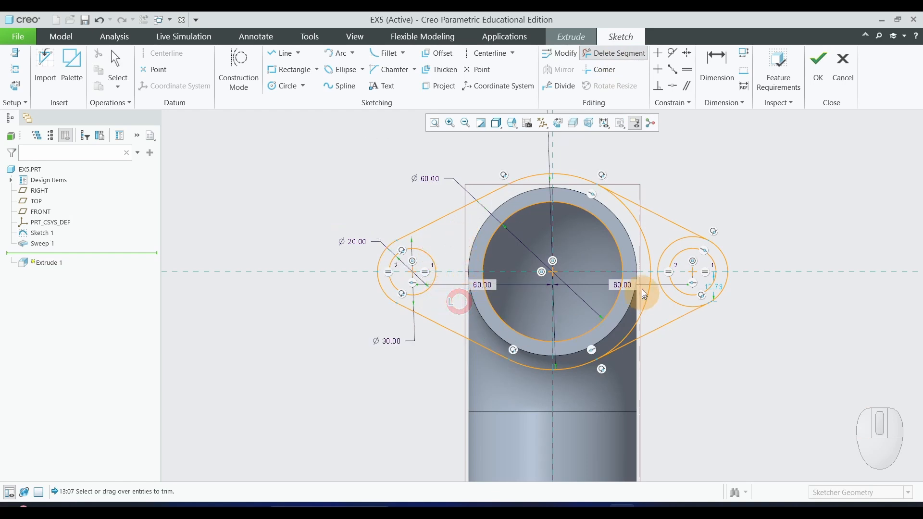
# Trim away the 84 mm circle's arc between the right tangent lines and the inner arc of the right ear's outer circle.
pyautogui.click(636, 223)
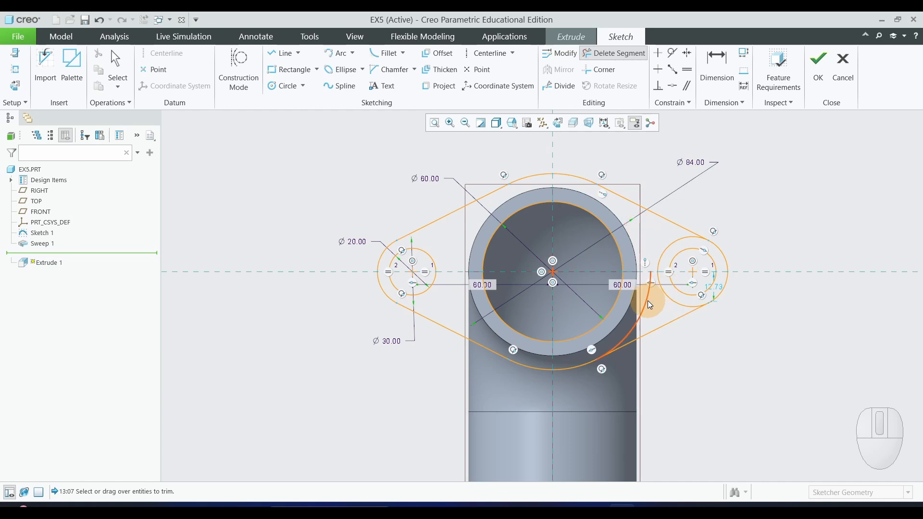
pyautogui.click(668, 296)
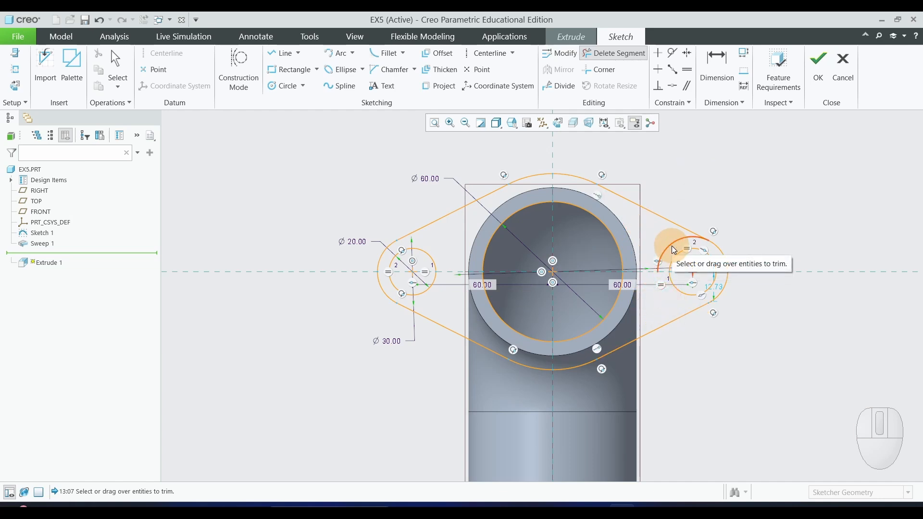
pyautogui.click(671, 246)
pyautogui.middleClick(815, 264)
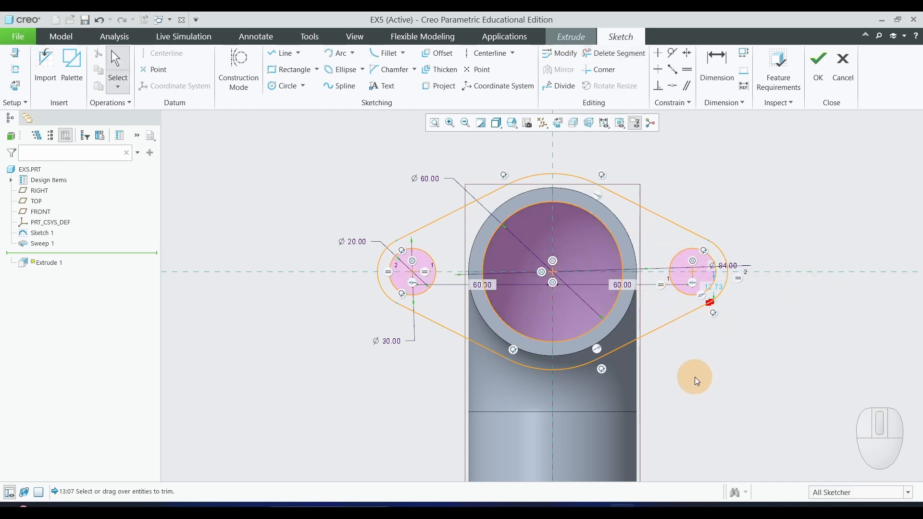
# Corner-trim the lower right tangent line to the right ear's outer arc, removing the overshoot and closing the flange outline.
pyautogui.scroll(-1, 694, 369)
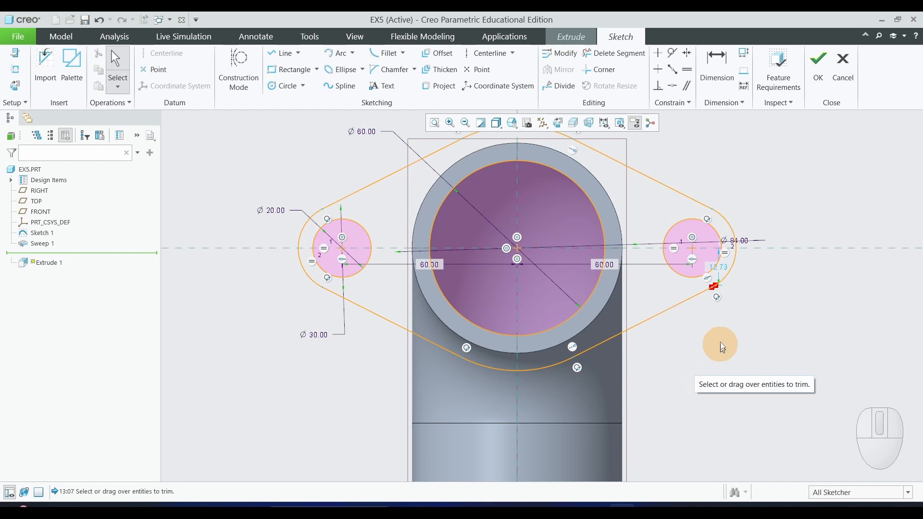
pyautogui.scroll(-2, 726, 291)
pyautogui.scroll(2, 729, 354)
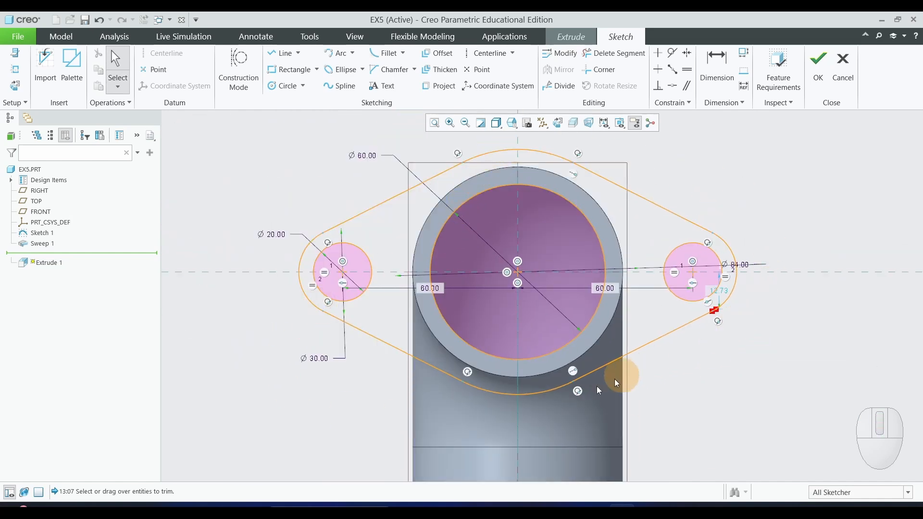
pyautogui.scroll(-6, 668, 340)
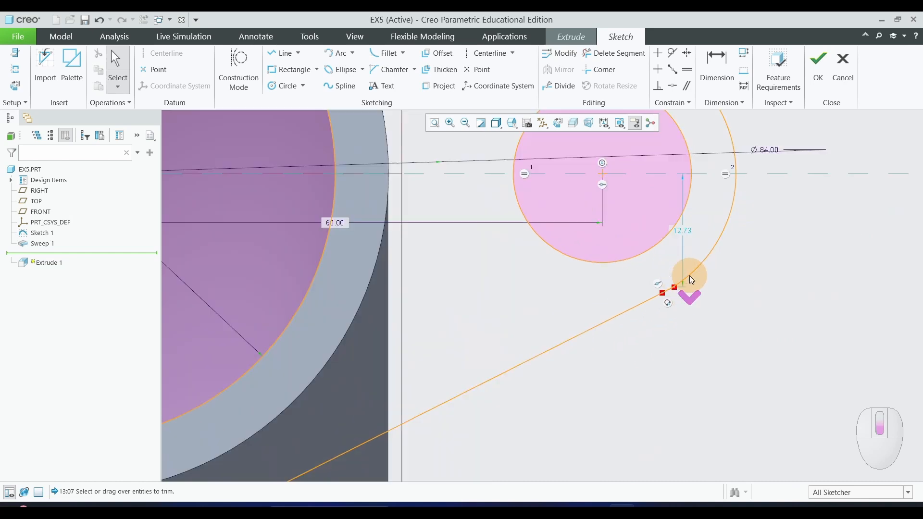
pyautogui.scroll(-2, 684, 292)
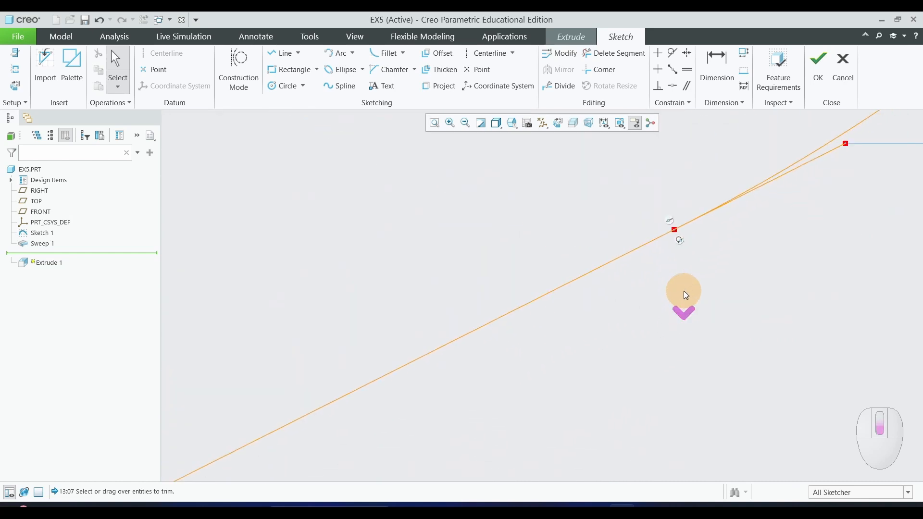
pyautogui.scroll(2, 676, 310)
pyautogui.scroll(-2, 767, 245)
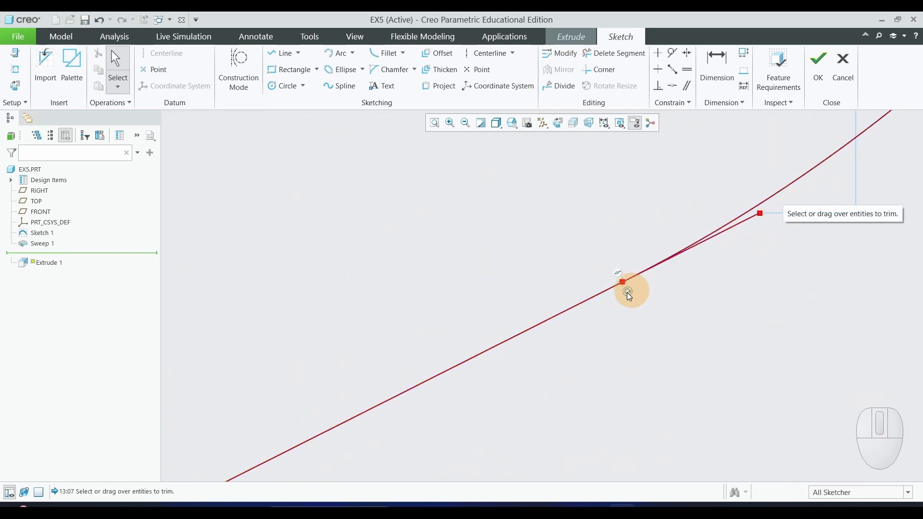
pyautogui.scroll(2, 754, 306)
pyautogui.scroll(-1, 755, 311)
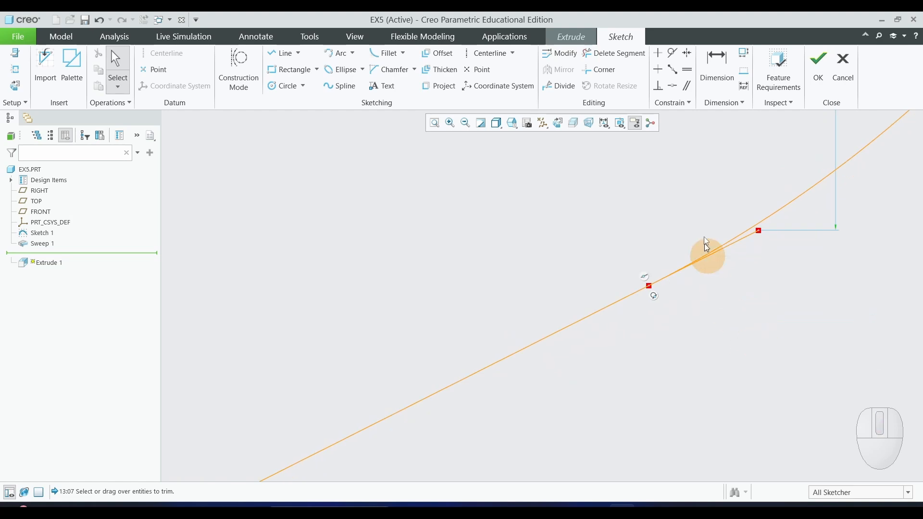
pyautogui.click(605, 72)
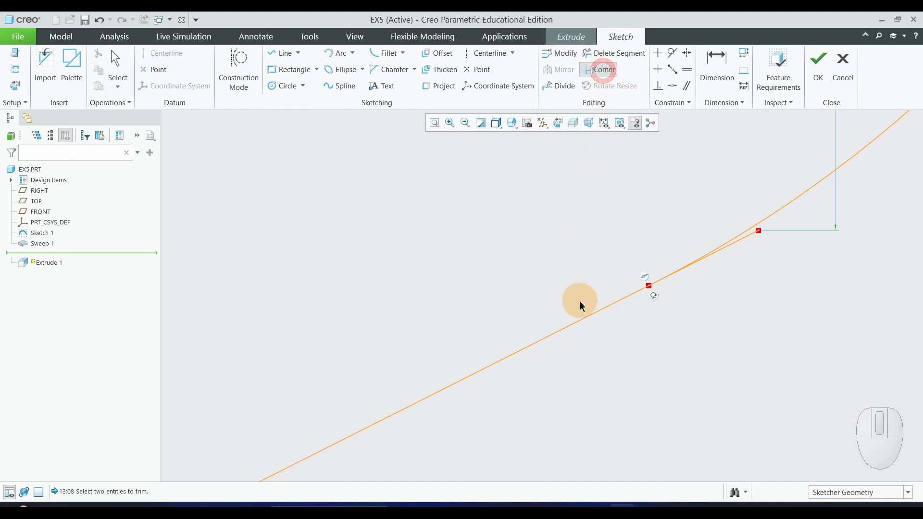
pyautogui.click(572, 325)
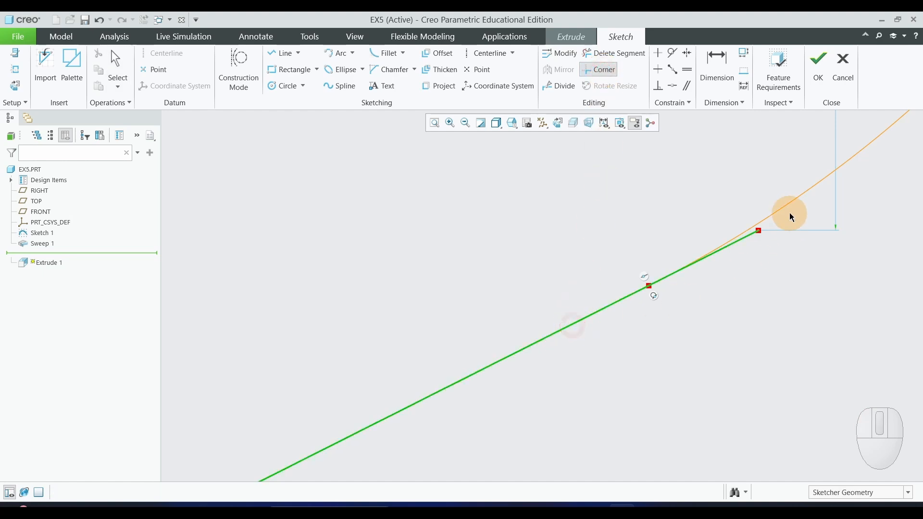
pyautogui.click(789, 199)
pyautogui.scroll(6, 758, 325)
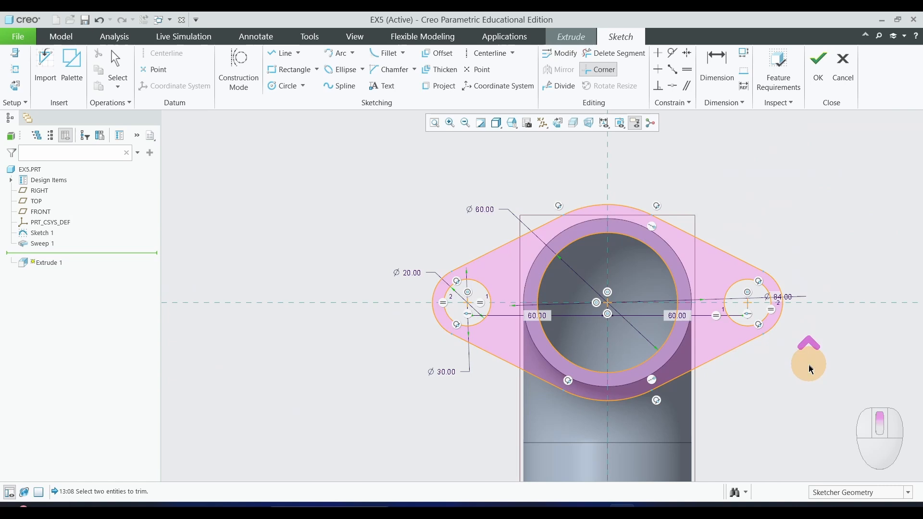
pyautogui.middleClick(810, 367)
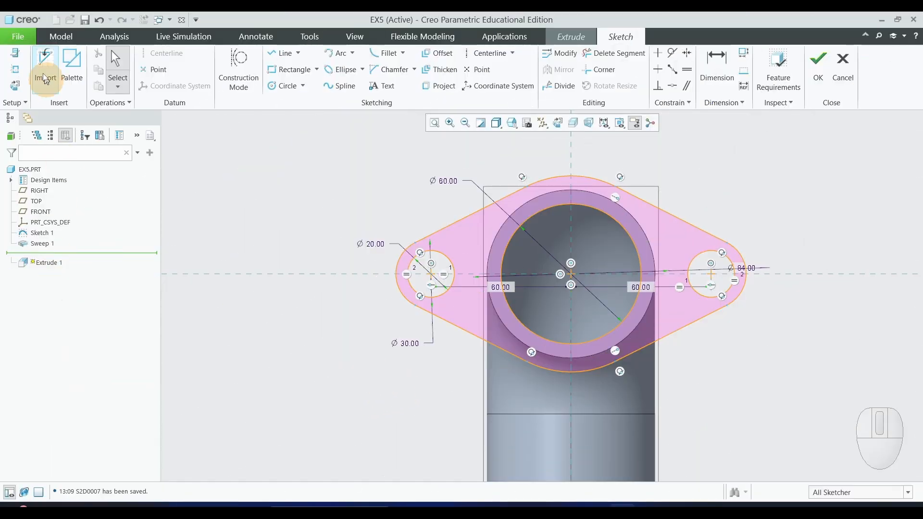
# Save a copy of the flange sketch as bendsketch in the EX5 folder.
pyautogui.click(18, 37)
pyautogui.moveTo(48, 126)
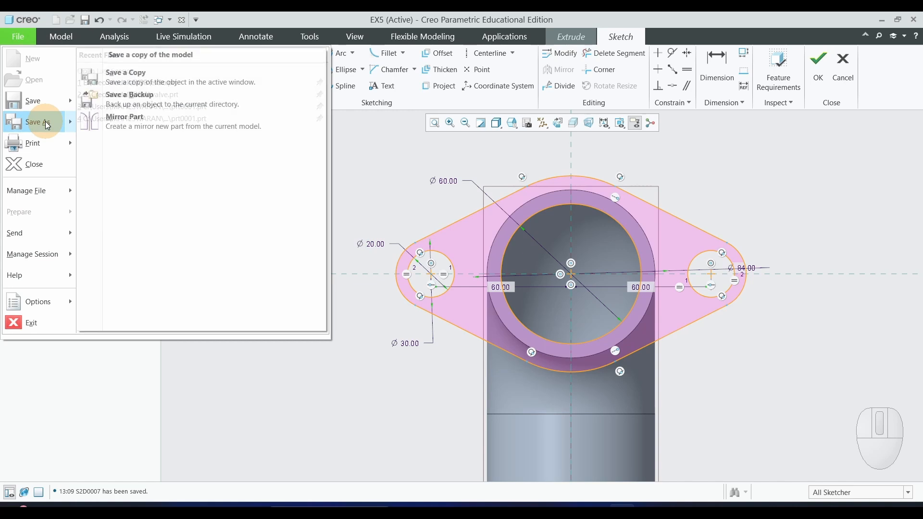
pyautogui.click(145, 82)
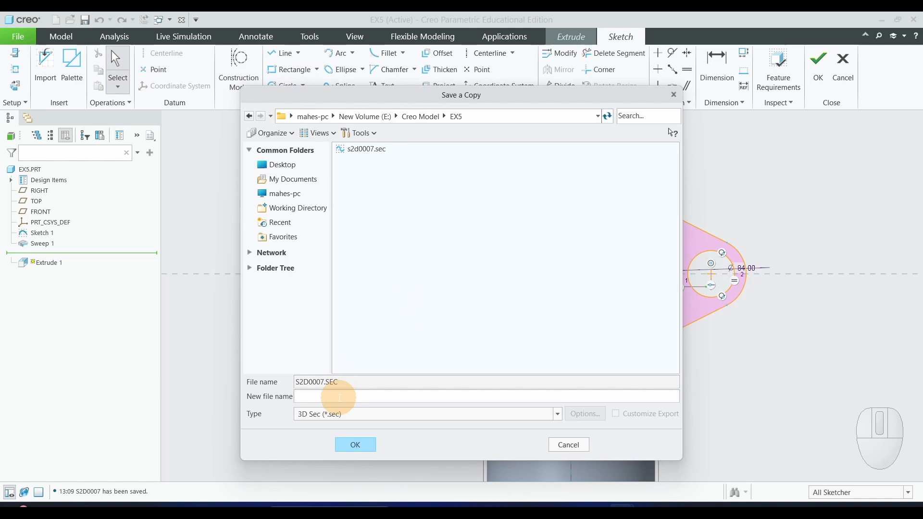
pyautogui.write('bendsketch')
pyautogui.click(369, 447)
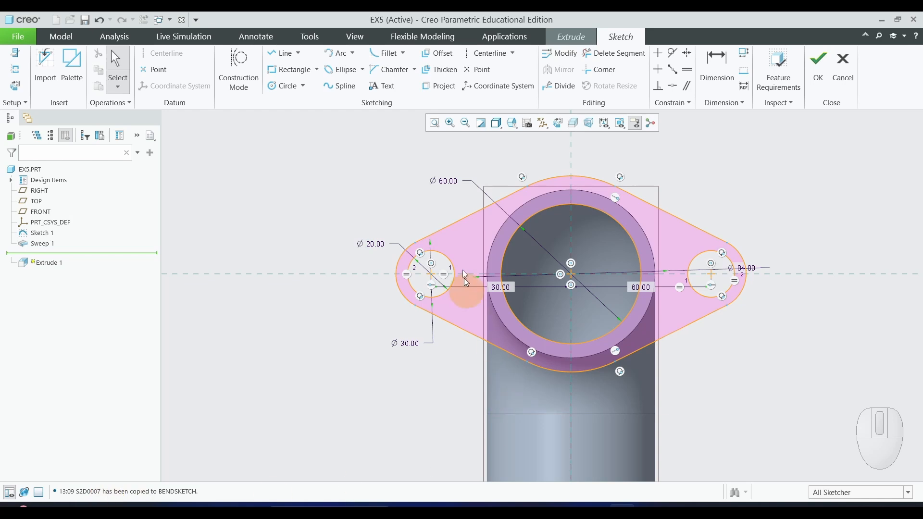
# Finish the flange sketch and return to the extrusion, viewing its preview in 3D at the pipe end.
pyautogui.scroll(1, 236, 328)
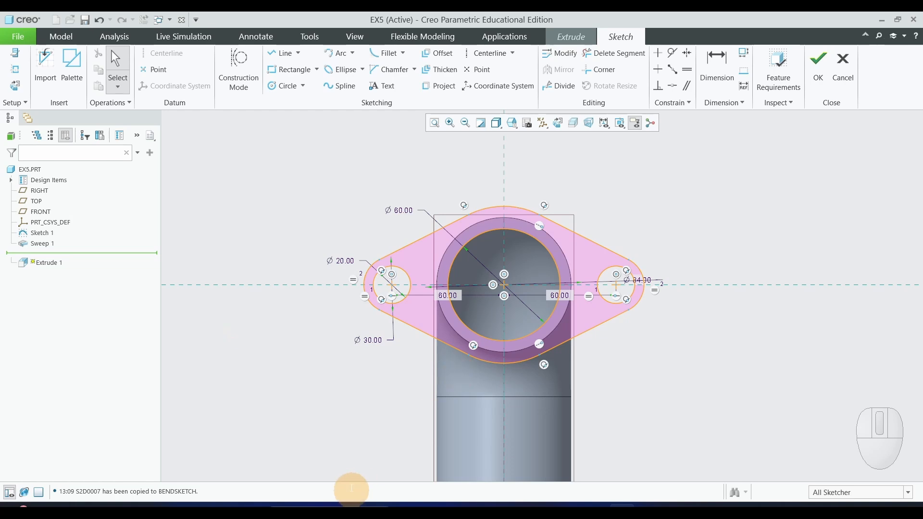
pyautogui.click(823, 81)
pyautogui.moveTo(705, 334)
pyautogui.mouseDown(button='middle')
pyautogui.moveTo(676, 313)
pyautogui.moveTo(642, 383)
pyautogui.mouseUp(button='middle')
pyautogui.scroll(5, 642, 384)
pyautogui.scroll(3, 585, 432)
pyautogui.scroll(-3, 585, 450)
pyautogui.scroll(5, 581, 439)
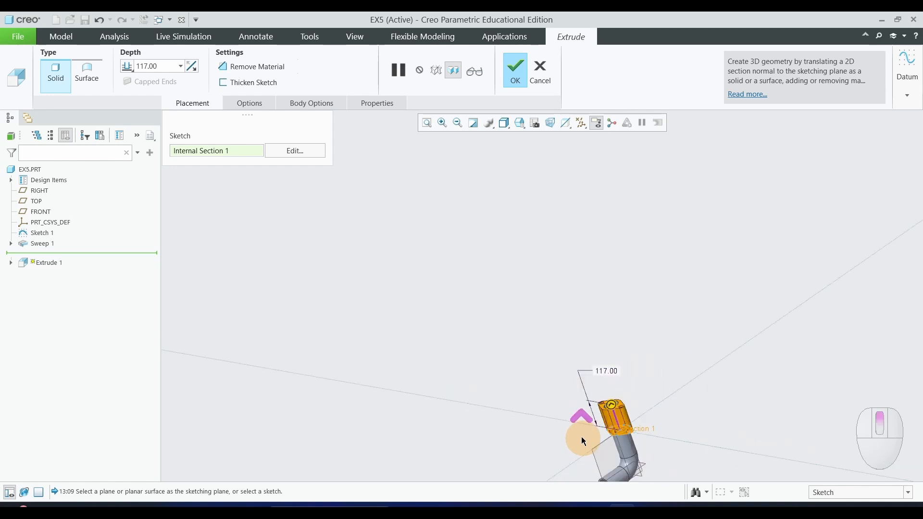
pyautogui.scroll(-1, 571, 428)
pyautogui.scroll(-4, 572, 428)
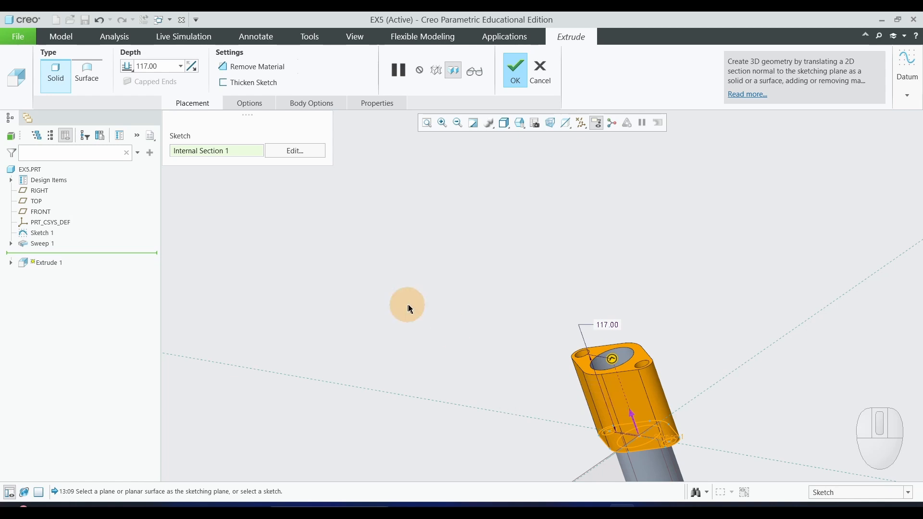
# Flip the flange extrusion to run back along the pipe and set its depth to 10 mm.
pyautogui.click(195, 68)
pyautogui.click(331, 252)
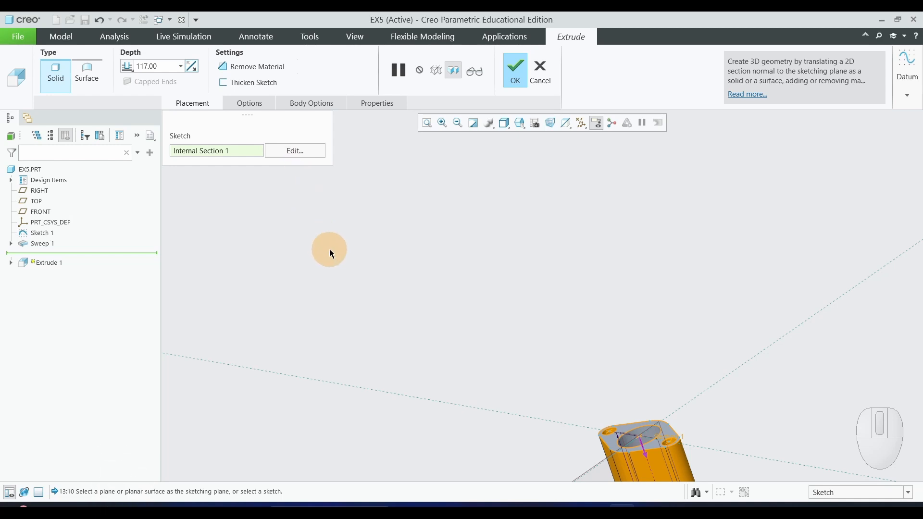
pyautogui.doubleClick(161, 66)
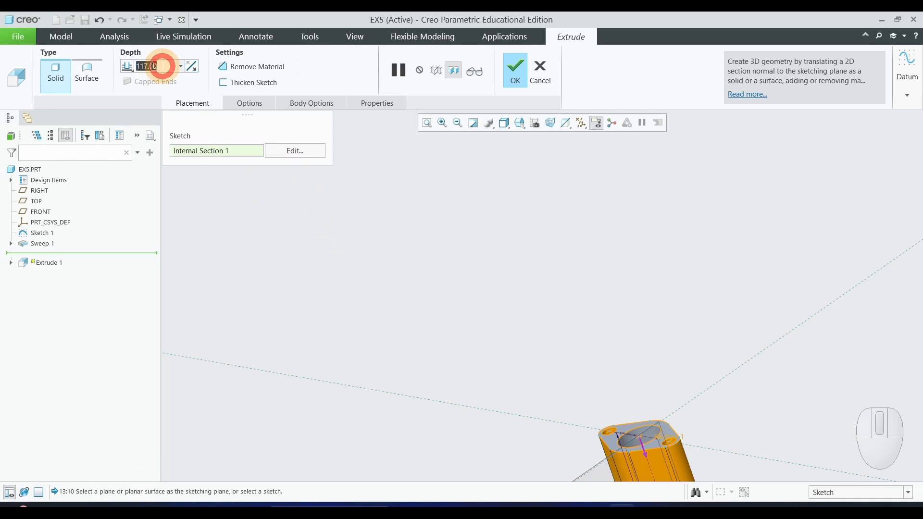
pyautogui.write('10')
pyautogui.press('Return')
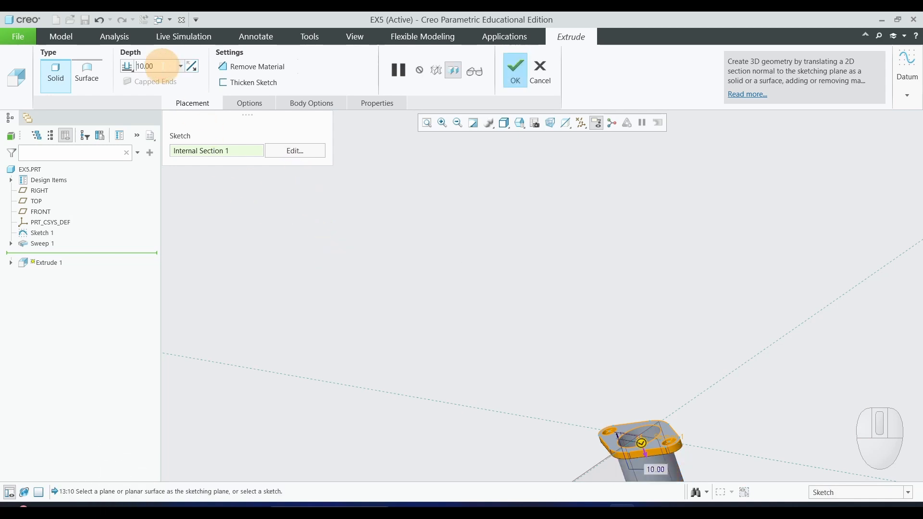
# Check the 10 mm flange preview on the pipe end and complete the first flange extrusion.
pyautogui.scroll(-5, 402, 247)
pyautogui.scroll(5, 429, 328)
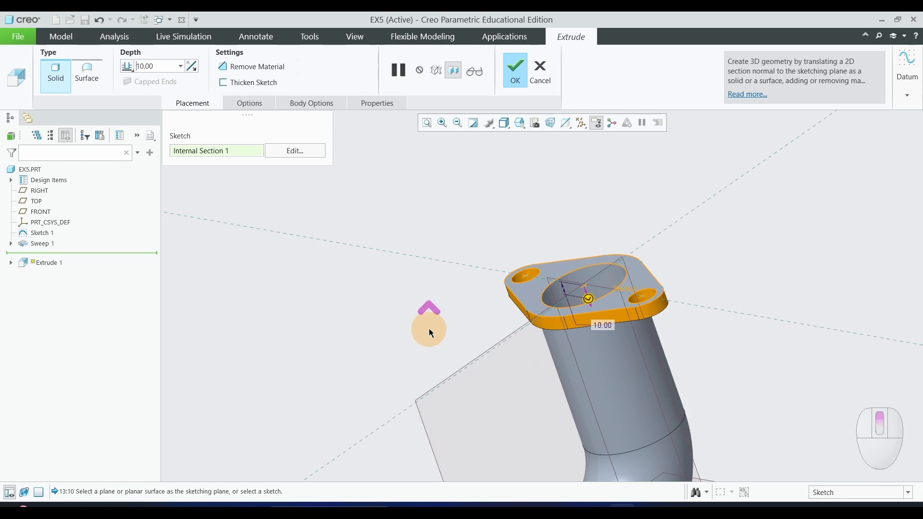
pyautogui.moveTo(412, 377); pyautogui.dragTo(329, 248, button='middle')
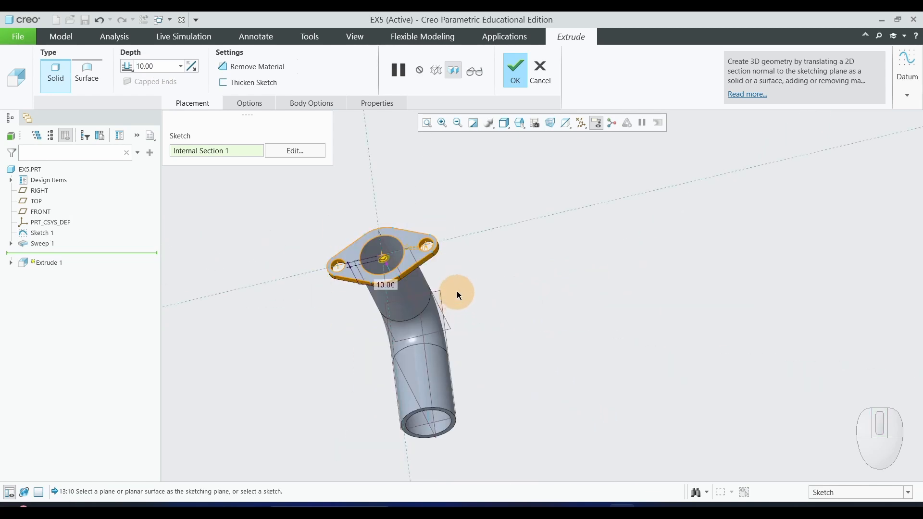
pyautogui.click(517, 73)
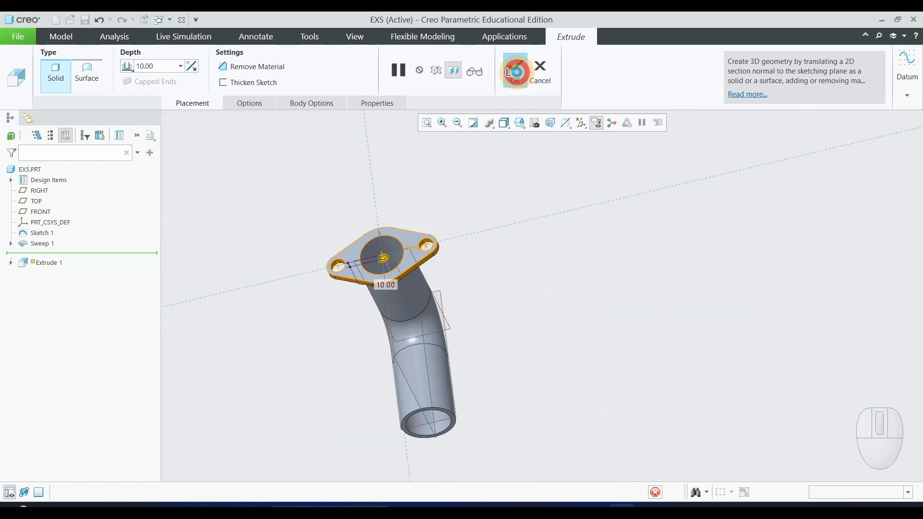
# Examine the finished flange and the pipe's open end from several angles, and compare them with the lab manual drawing.
pyautogui.scroll(2, 526, 359)
pyautogui.scroll(-2, 534, 385)
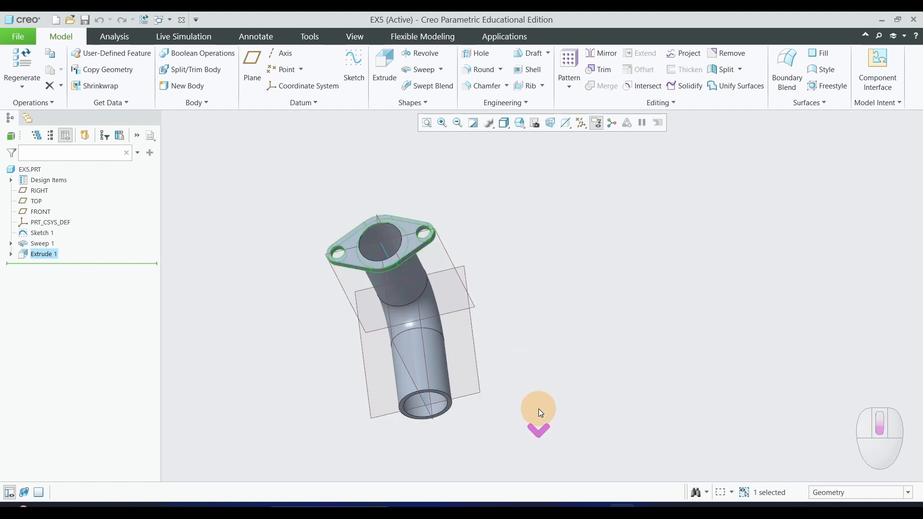
pyautogui.click(586, 406)
pyautogui.moveTo(565, 414); pyautogui.dragTo(555, 392, button='middle')
pyautogui.scroll(2, 573, 414)
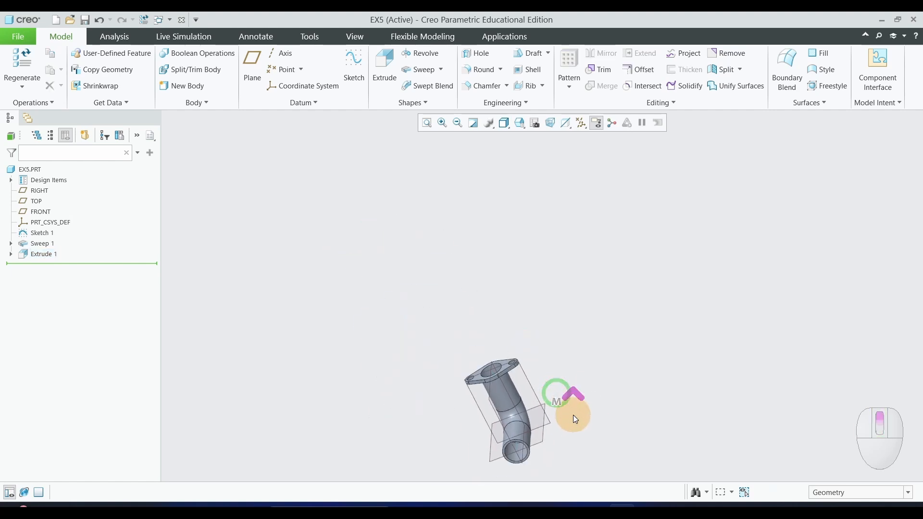
pyautogui.scroll(-2, 571, 435)
pyautogui.scroll(2, 515, 380)
pyautogui.scroll(-2, 499, 452)
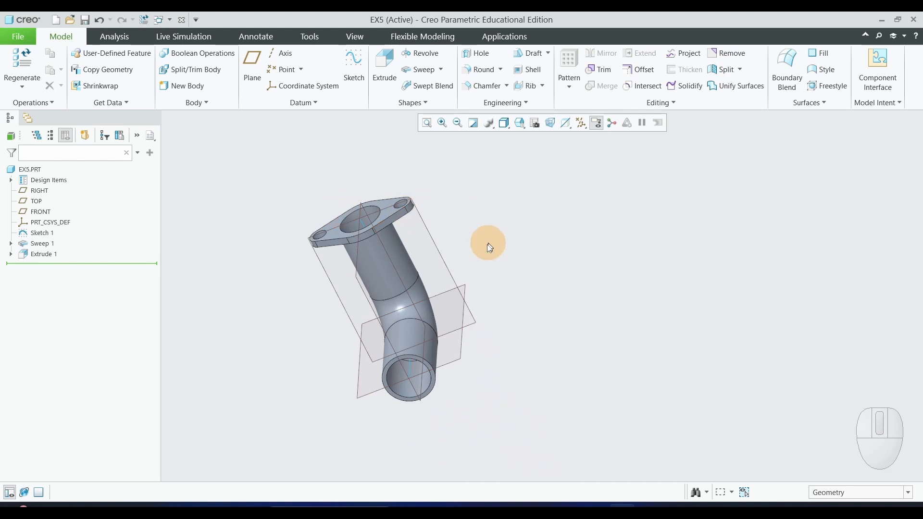
pyautogui.hotkey('alt', 'Tab')
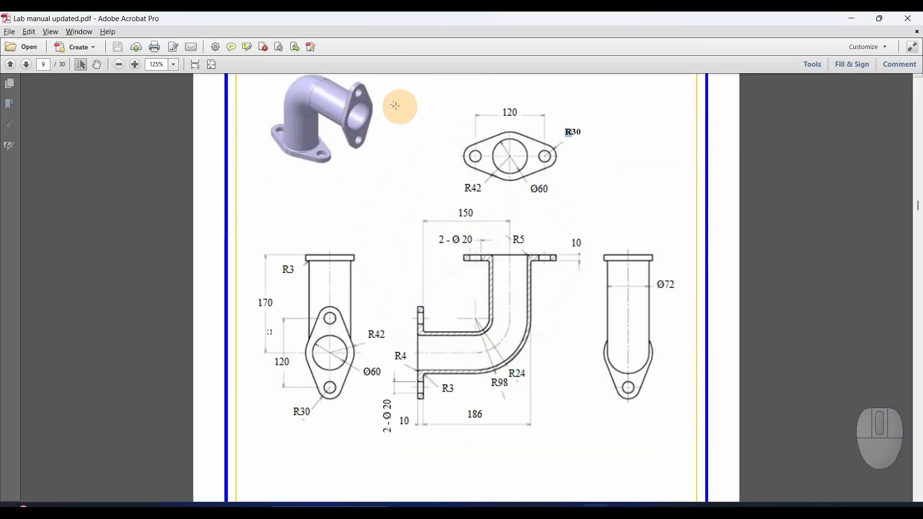
pyautogui.hotkey('alt', 'Tab')
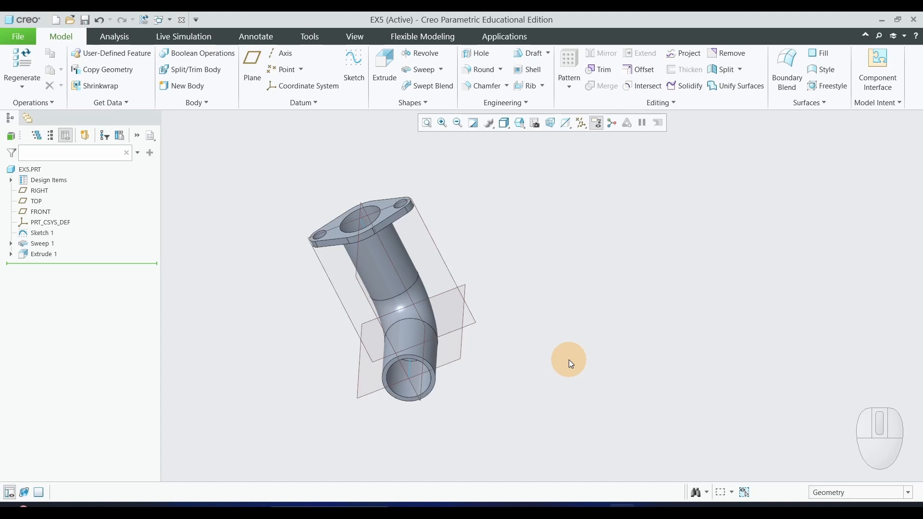
# Start a second extrusion with its sketch on the pipe's open annular end face, viewed square to the sketch plane.
pyautogui.click(389, 72)
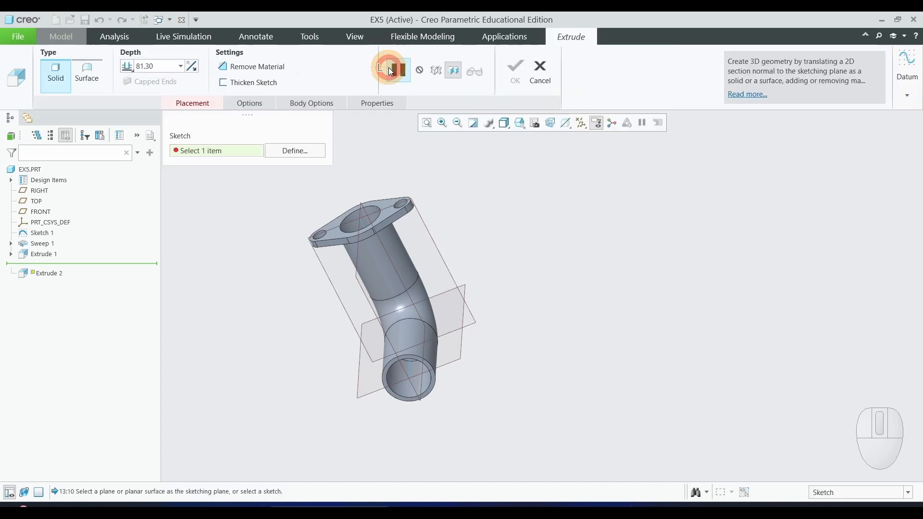
pyautogui.scroll(-3, 438, 430)
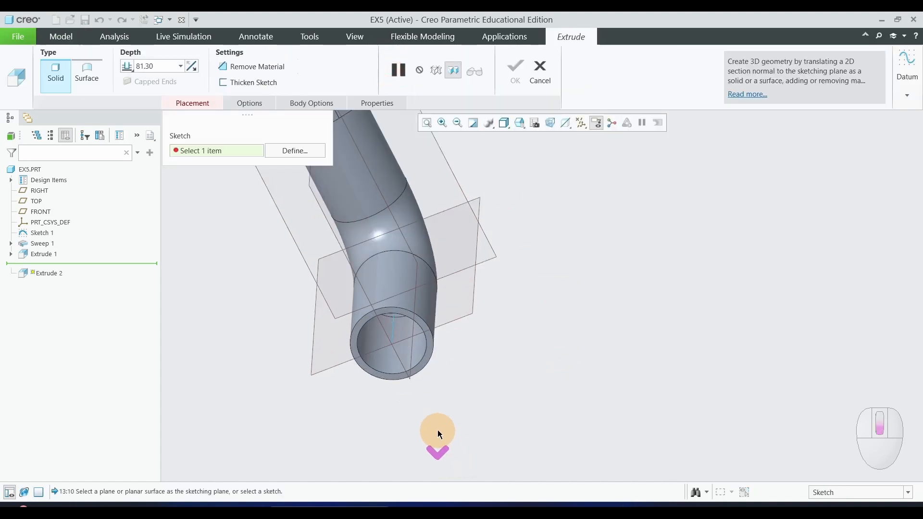
pyautogui.click(424, 360)
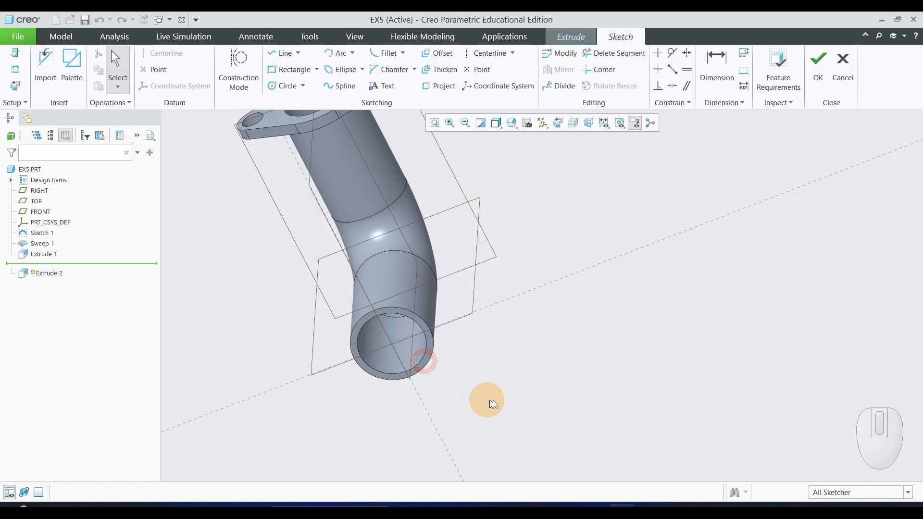
pyautogui.click(8, 84)
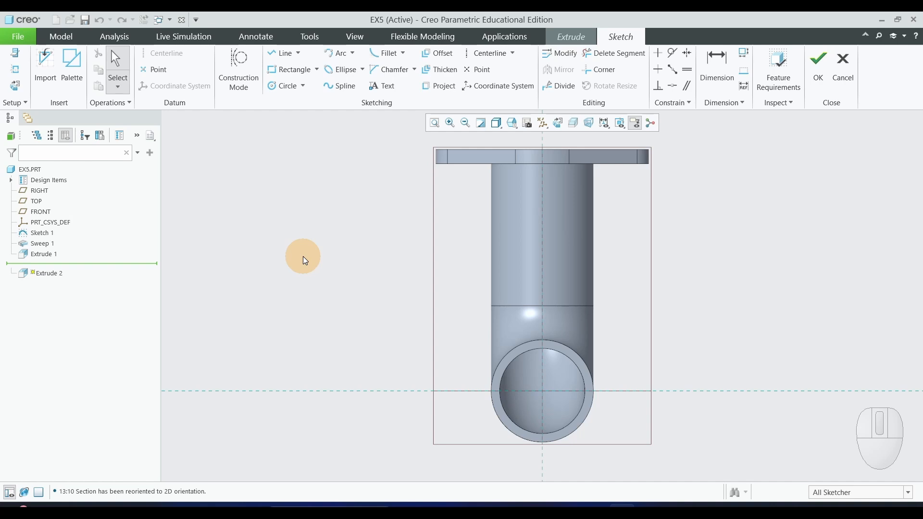
# Import bendsketch.sec from the EX5 folder into the sketch and move its centre onto the centre of the pipe end.
pyautogui.click(42, 68)
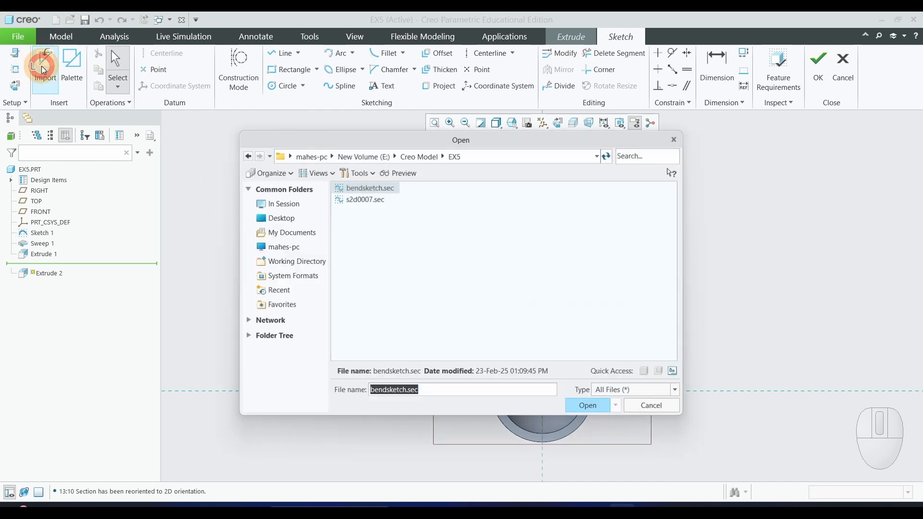
pyautogui.click(353, 193)
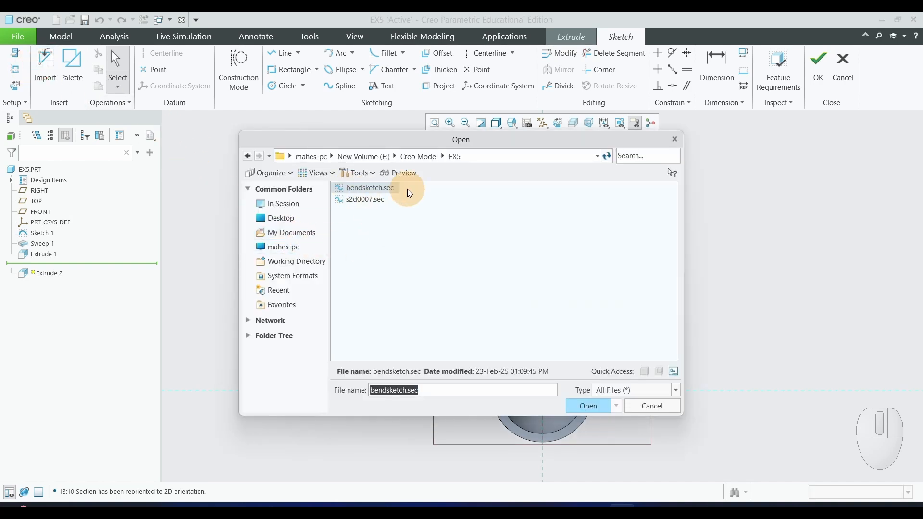
pyautogui.click(589, 407)
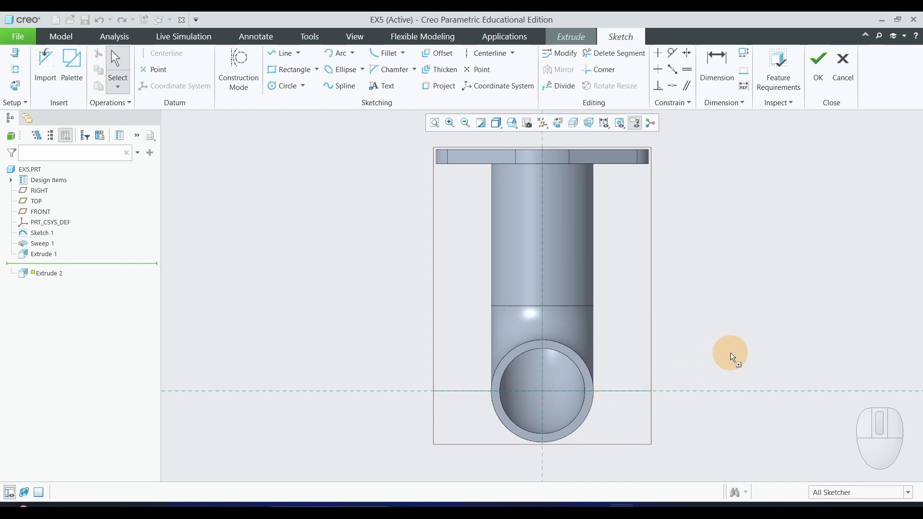
pyautogui.click(679, 344)
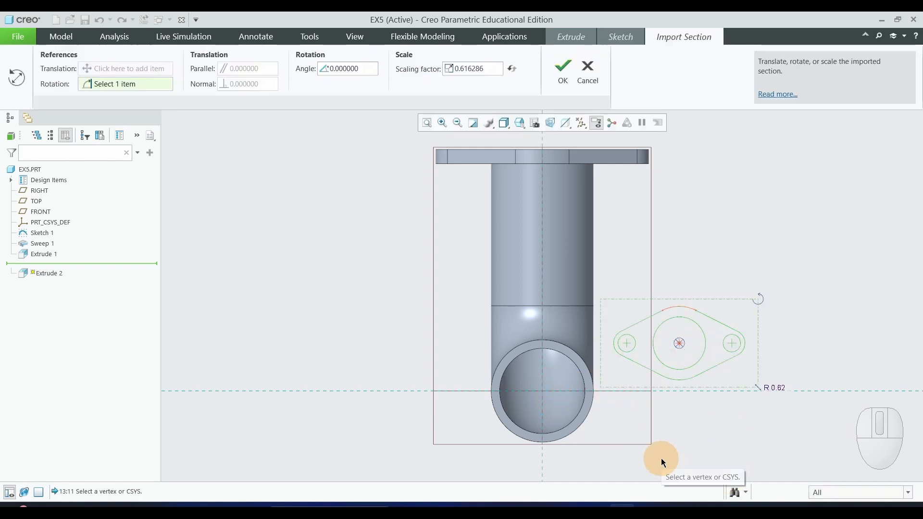
pyautogui.scroll(-3, 661, 454)
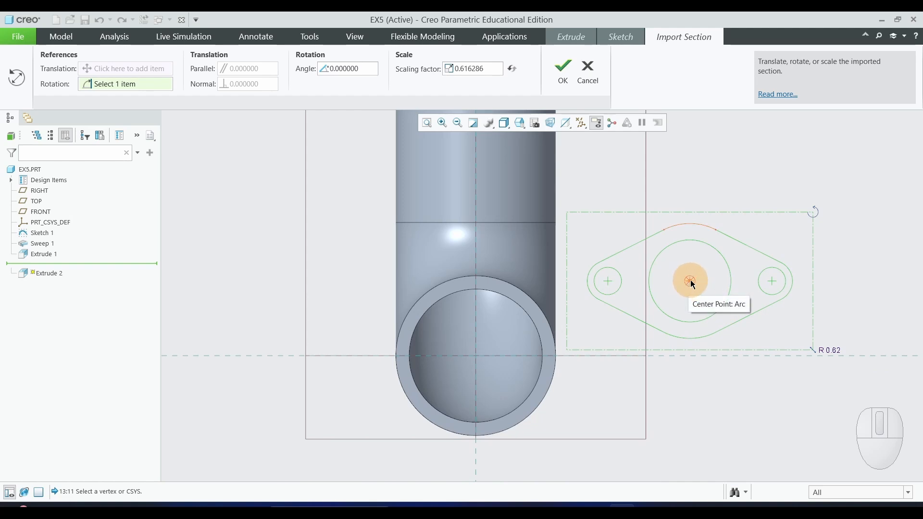
pyautogui.moveTo(691, 281); pyautogui.dragTo(477, 357)
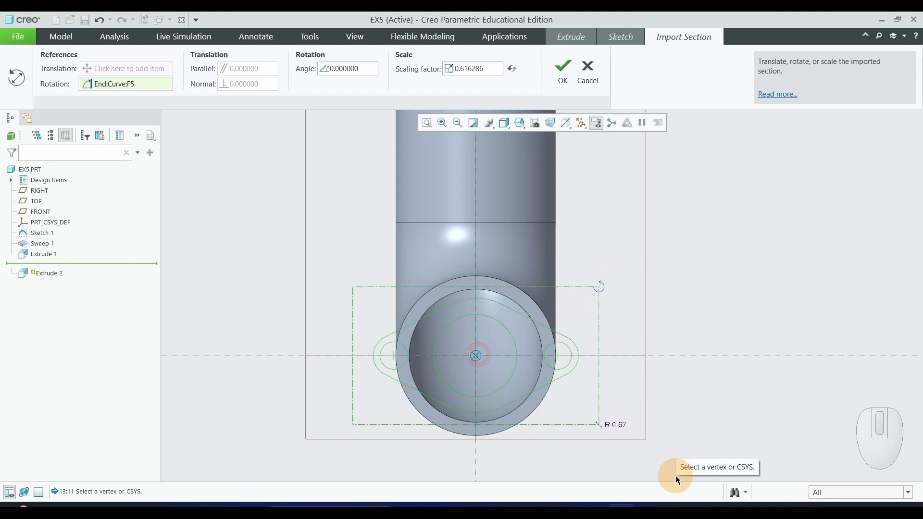
# Set the imported flange section's scaling factor to 1.
pyautogui.scroll(3, 686, 419)
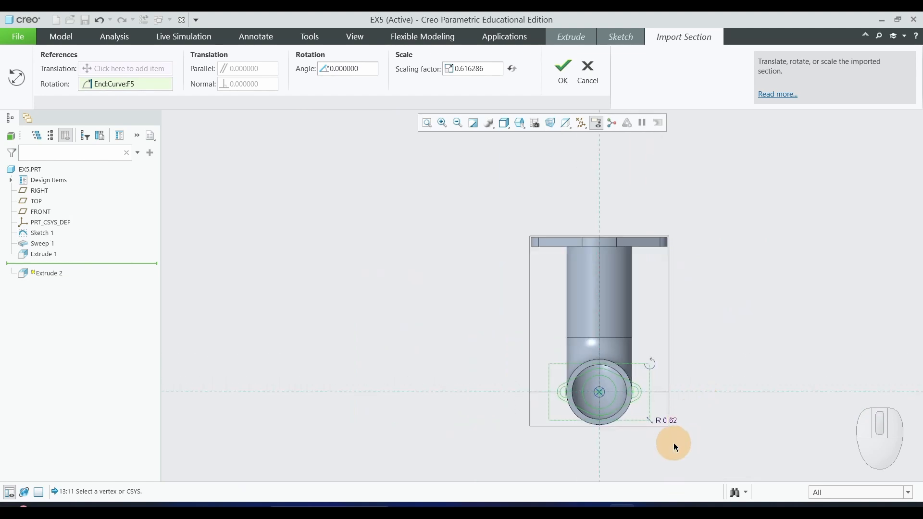
pyautogui.scroll(-1, 674, 442)
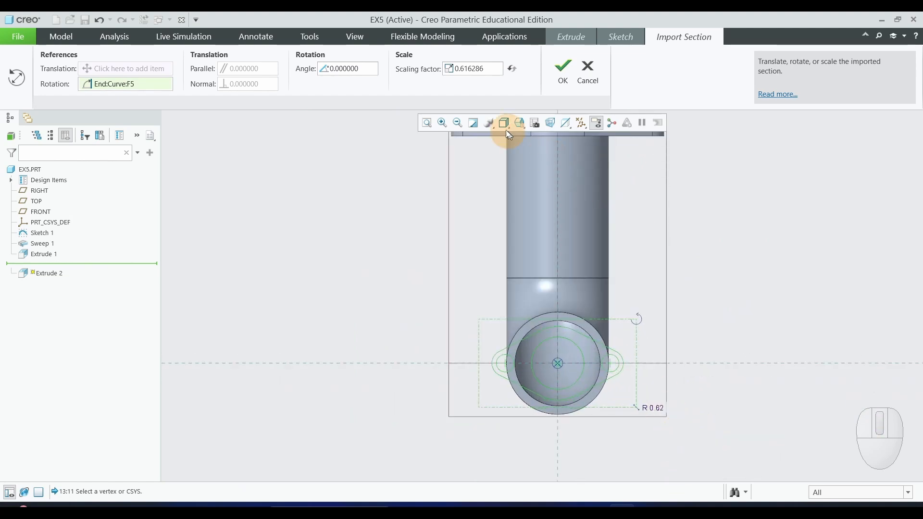
pyautogui.moveTo(485, 68); pyautogui.dragTo(447, 69)
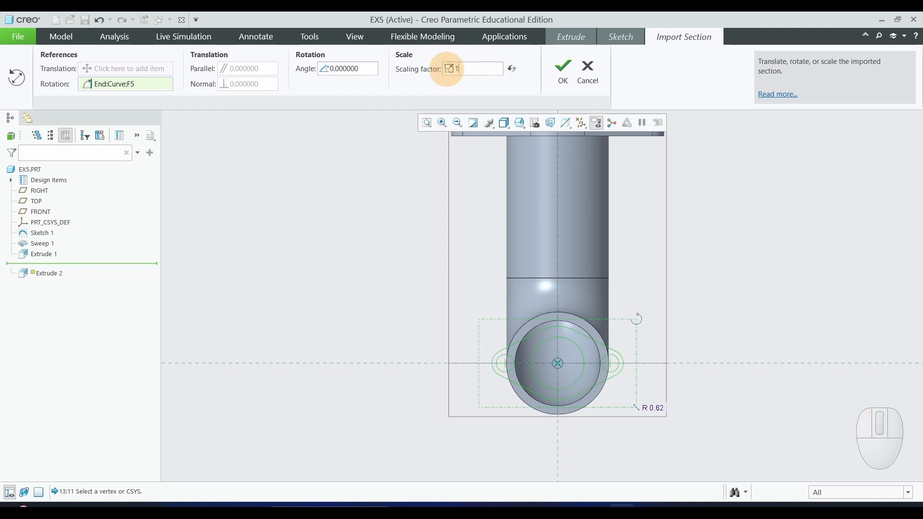
pyautogui.write('1')
pyautogui.press('Return')
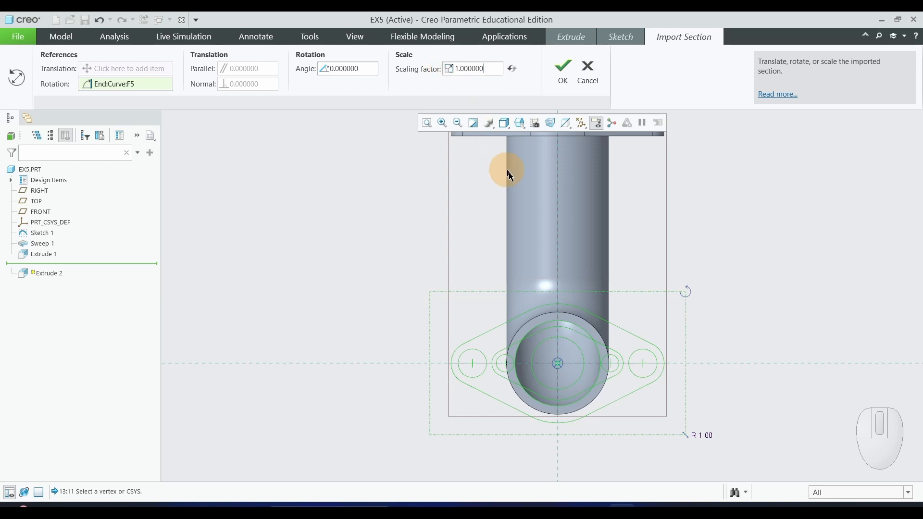
# Rotate the imported flange section by 90 degrees and accept its placement in the sketch.
pyautogui.scroll(2, 564, 242)
pyautogui.scroll(-1, 564, 242)
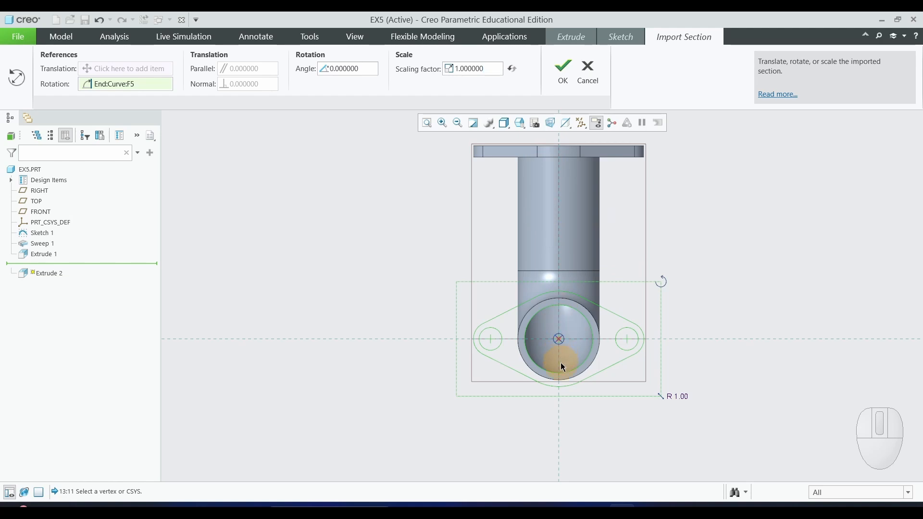
pyautogui.click(362, 68)
pyautogui.moveTo(361, 67); pyautogui.dragTo(324, 71)
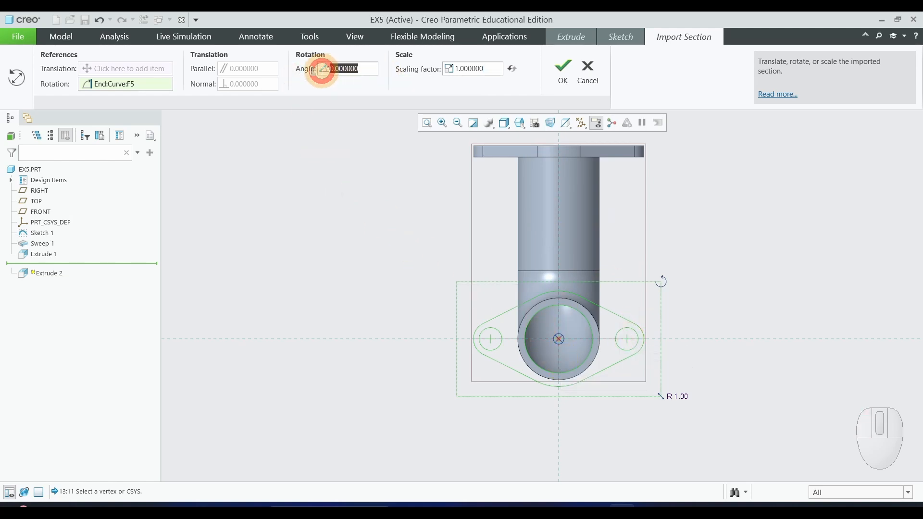
pyautogui.write('90')
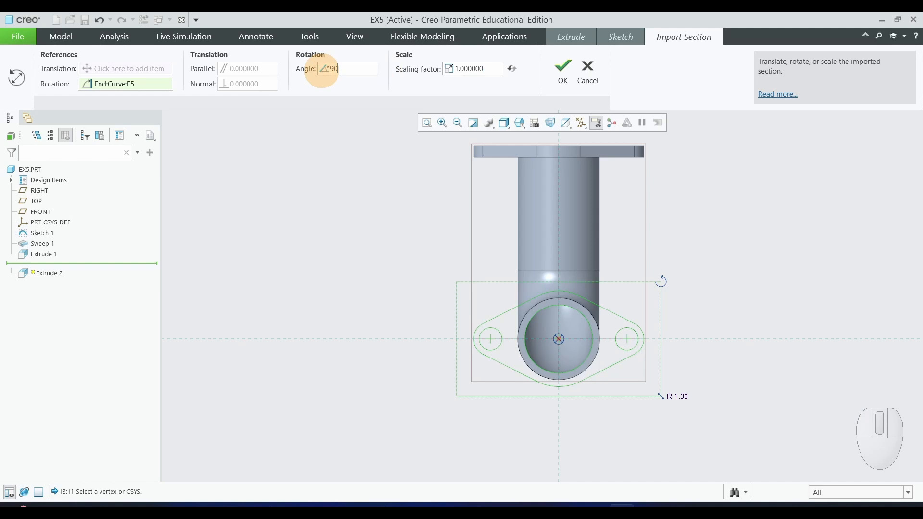
pyautogui.press('Return')
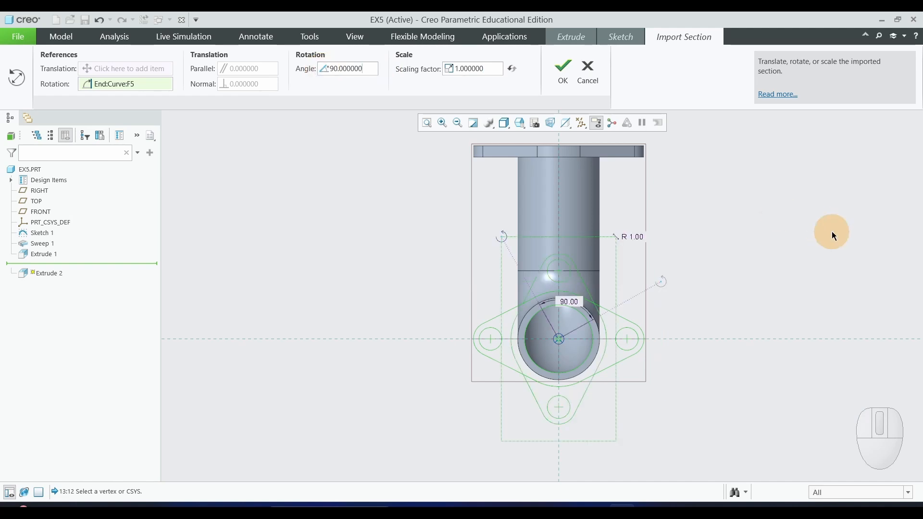
pyautogui.scroll(-2, 719, 311)
pyautogui.scroll(2, 667, 327)
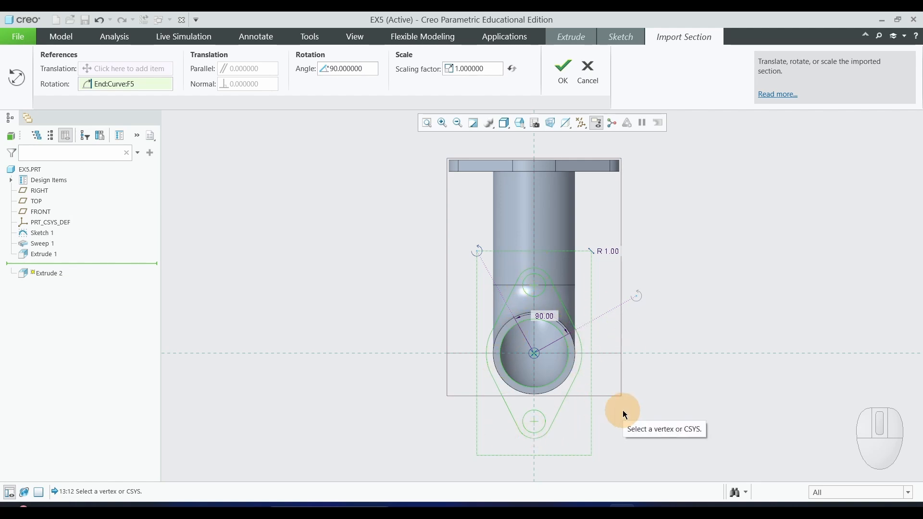
pyautogui.click(564, 72)
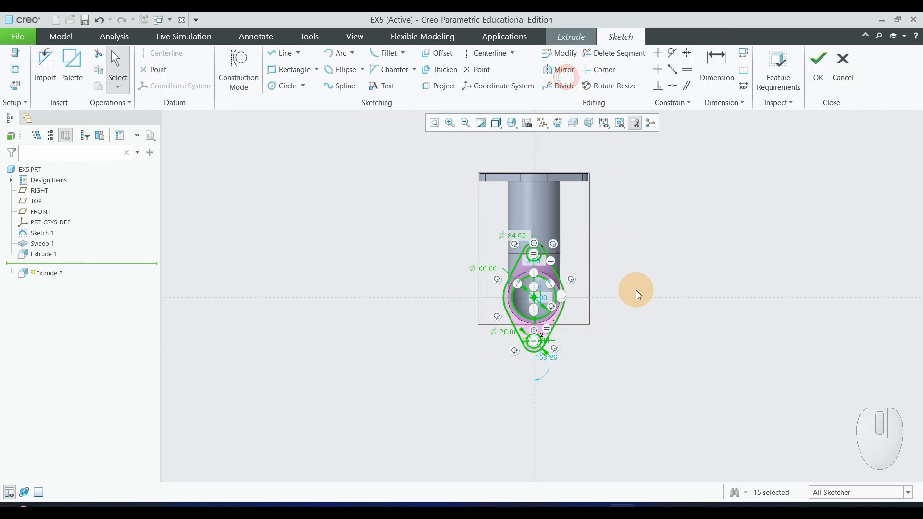
# Finish the second flange's sketch and set its extrusion depth to 10 mm.
pyautogui.scroll(-3, 613, 250)
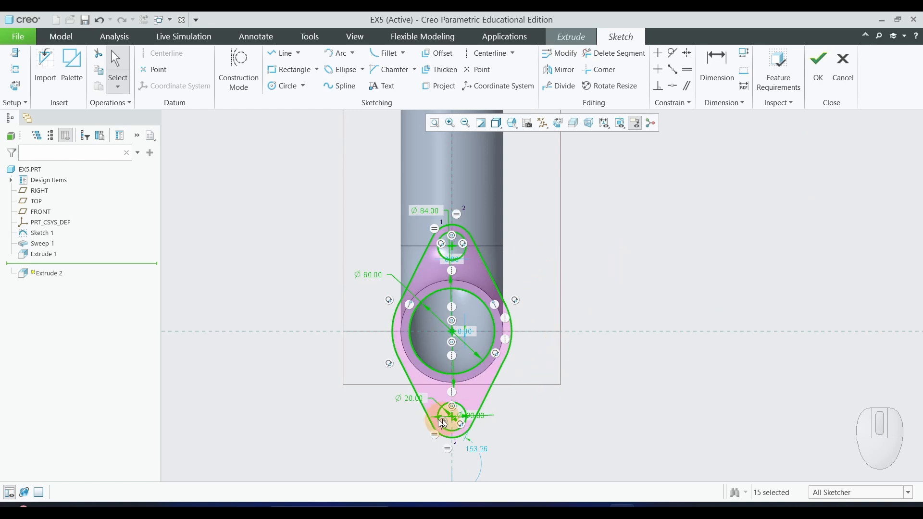
pyautogui.click(818, 68)
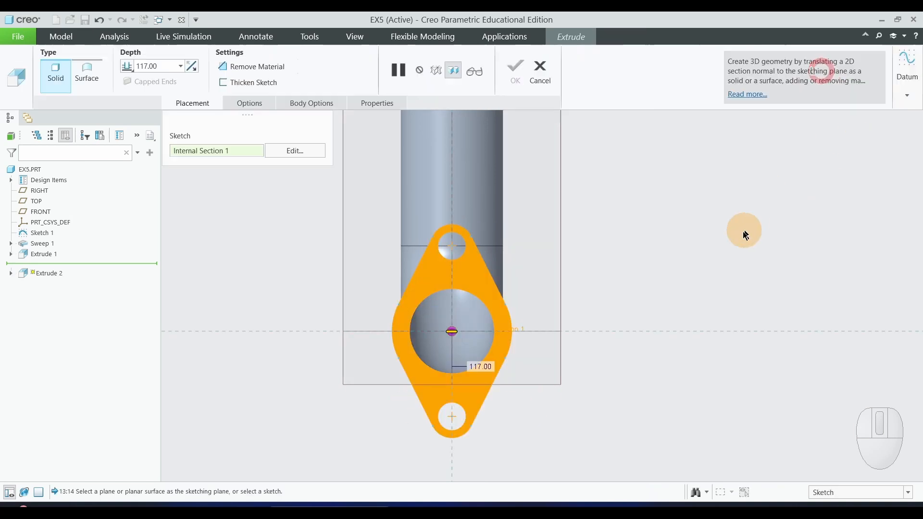
pyautogui.click(144, 73)
pyautogui.doubleClick(151, 66)
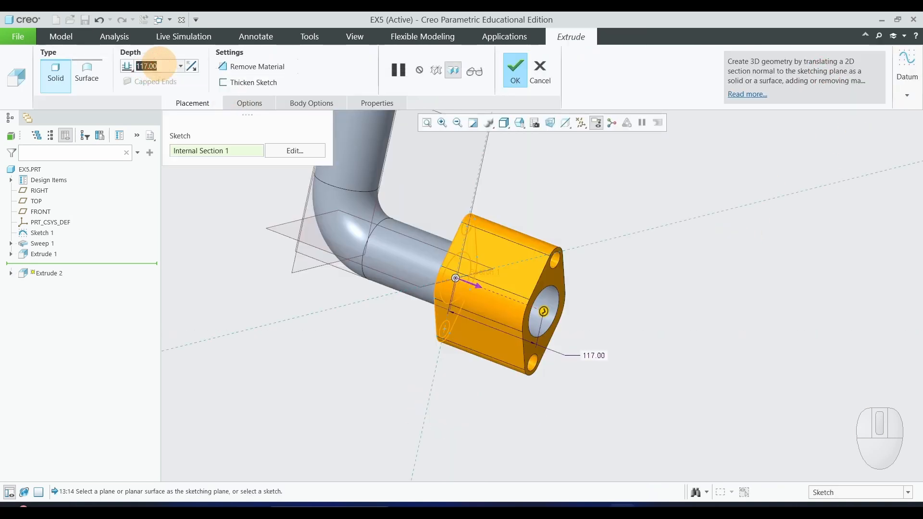
pyautogui.write('10')
pyautogui.press('Return')
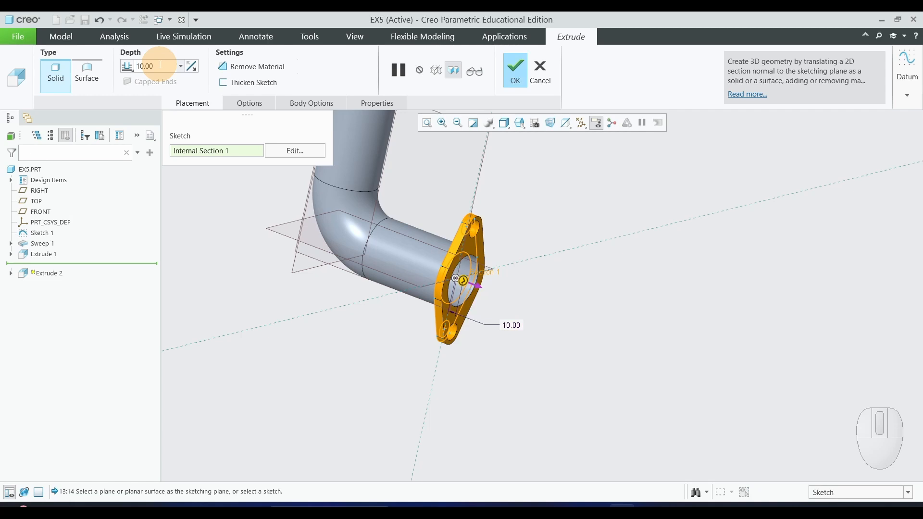
# Flip the second flange's extrusion to run back along the pipe, complete it, and view the elbow with both flanges.
pyautogui.scroll(-2, 604, 324)
pyautogui.scroll(-2, 431, 273)
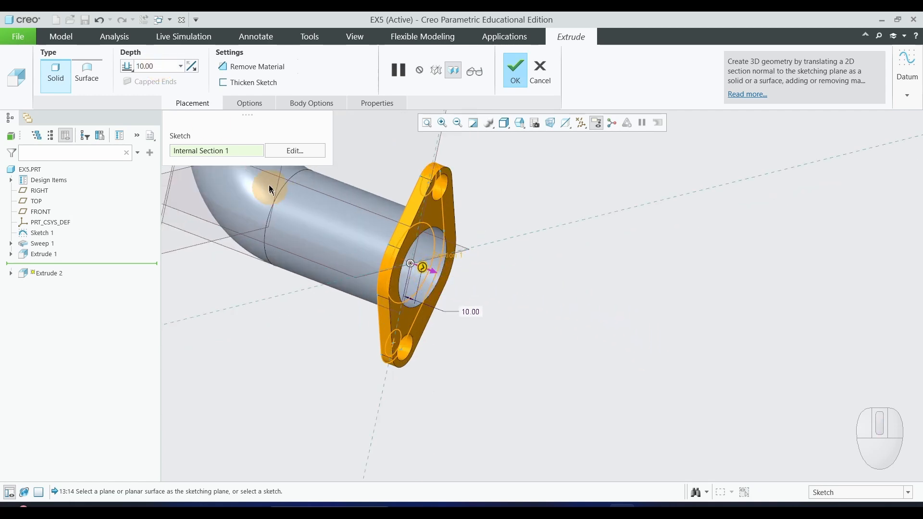
pyautogui.moveTo(190, 62); pyautogui.dragTo(189, 66, button='middle')
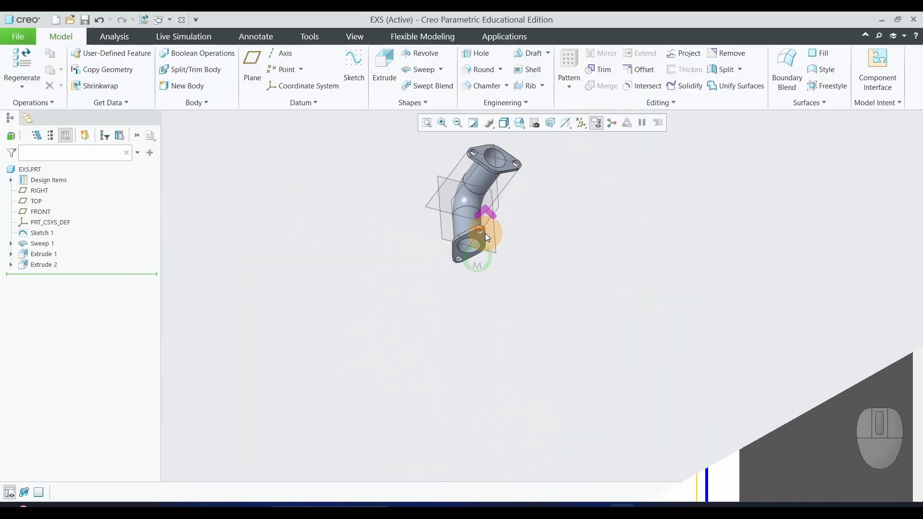
pyautogui.moveTo(485, 233); pyautogui.dragTo(723, 302, button='middle')
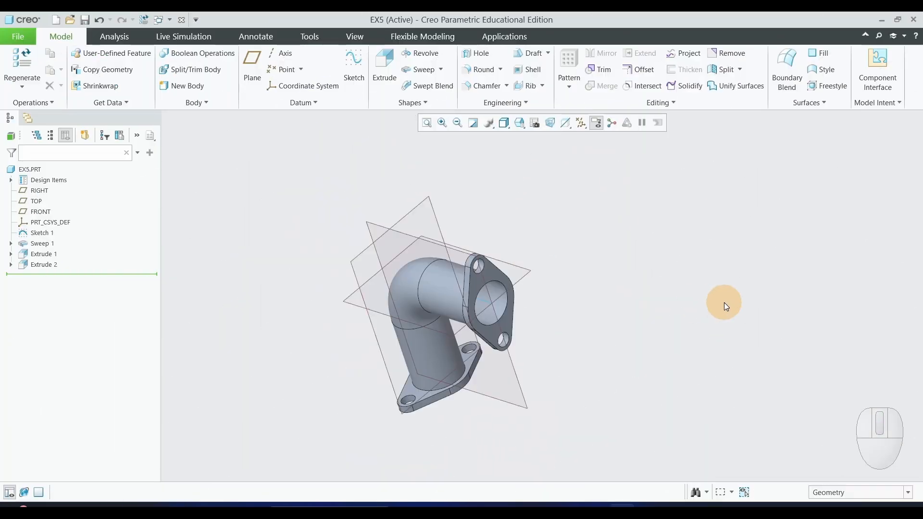